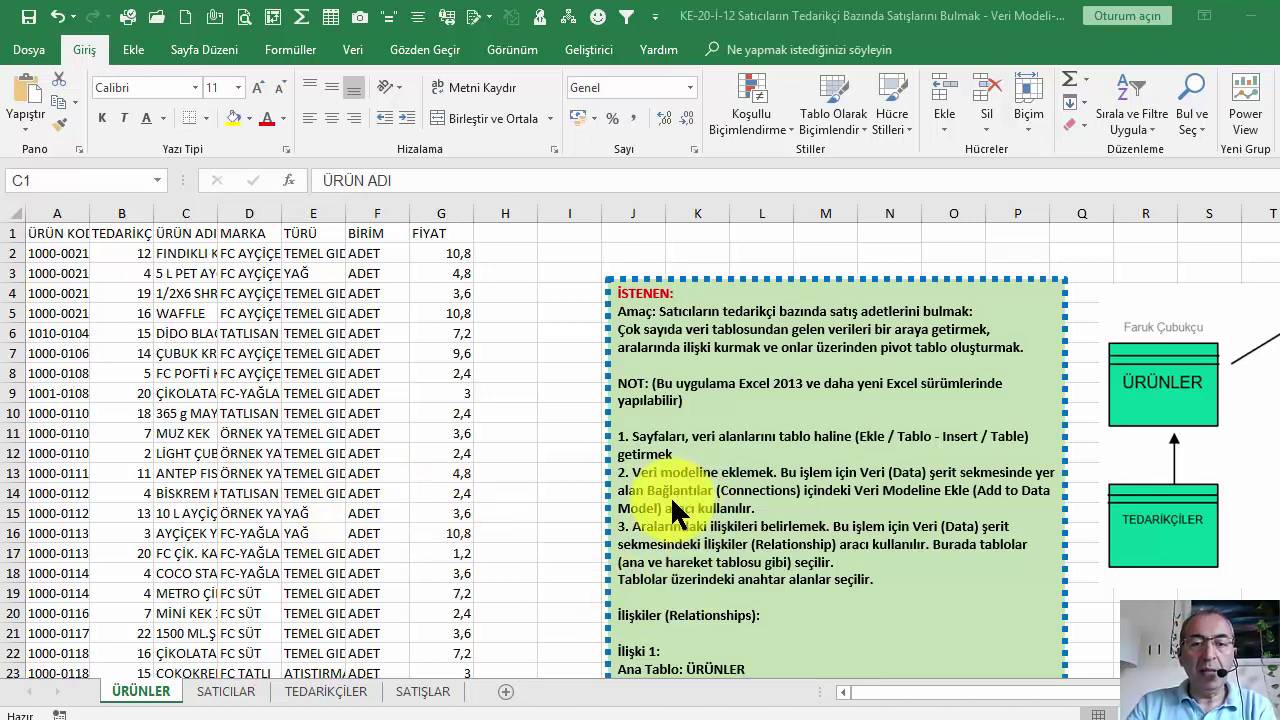
Step: Scroll through the ÜRÜNLER sheet to read the product table and green instruction notes
{"action": "scroll", "coordinate": [672, 515], "scroll_direction": "down", "scroll_amount": 1}
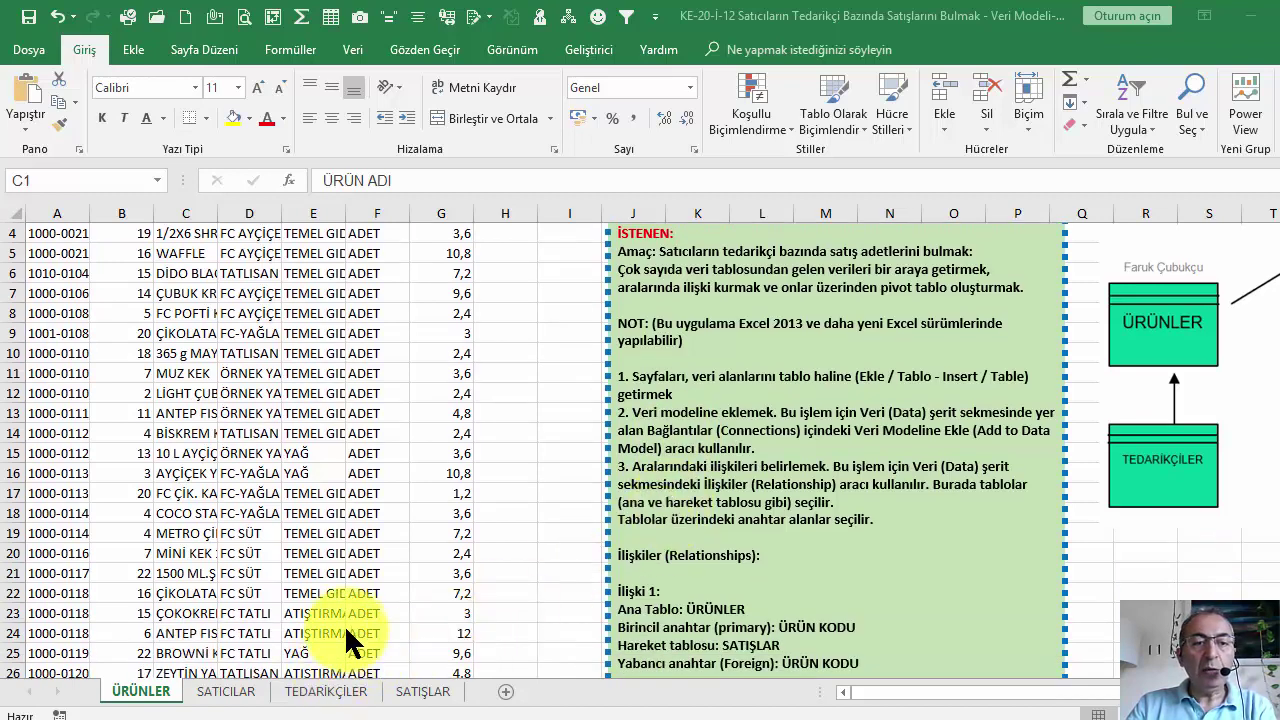
{"action": "scroll", "coordinate": [347, 628], "scroll_direction": "up", "scroll_amount": 1}
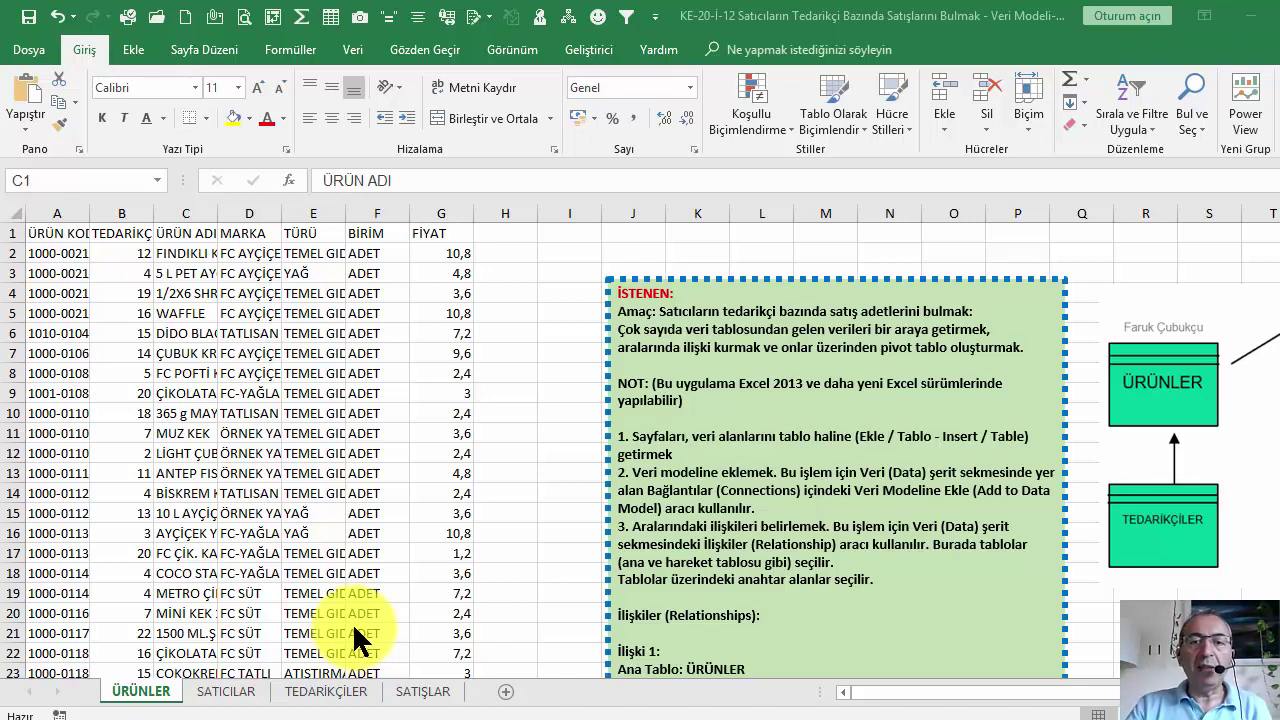
{"action": "left_click", "coordinate": [740, 393]}
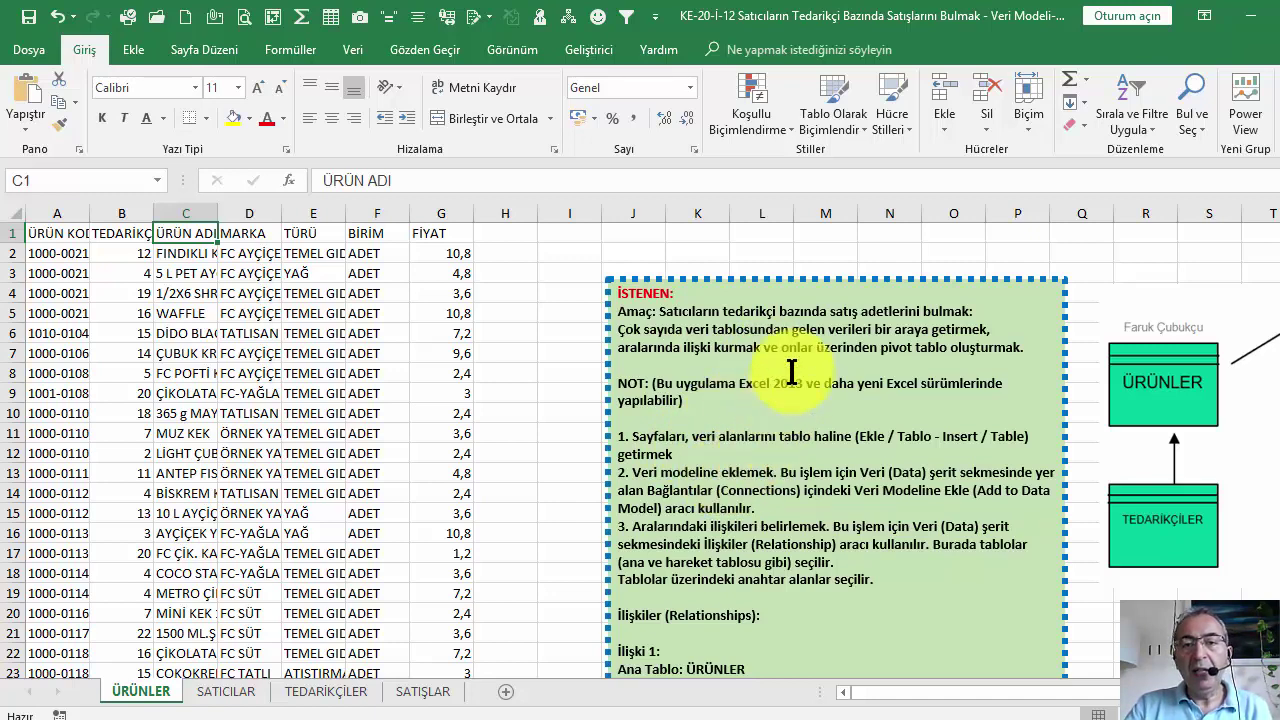
{"action": "scroll", "coordinate": [775, 413], "scroll_direction": "down", "scroll_amount": 3}
{"action": "scroll", "coordinate": [773, 420], "scroll_direction": "up", "scroll_amount": 1}
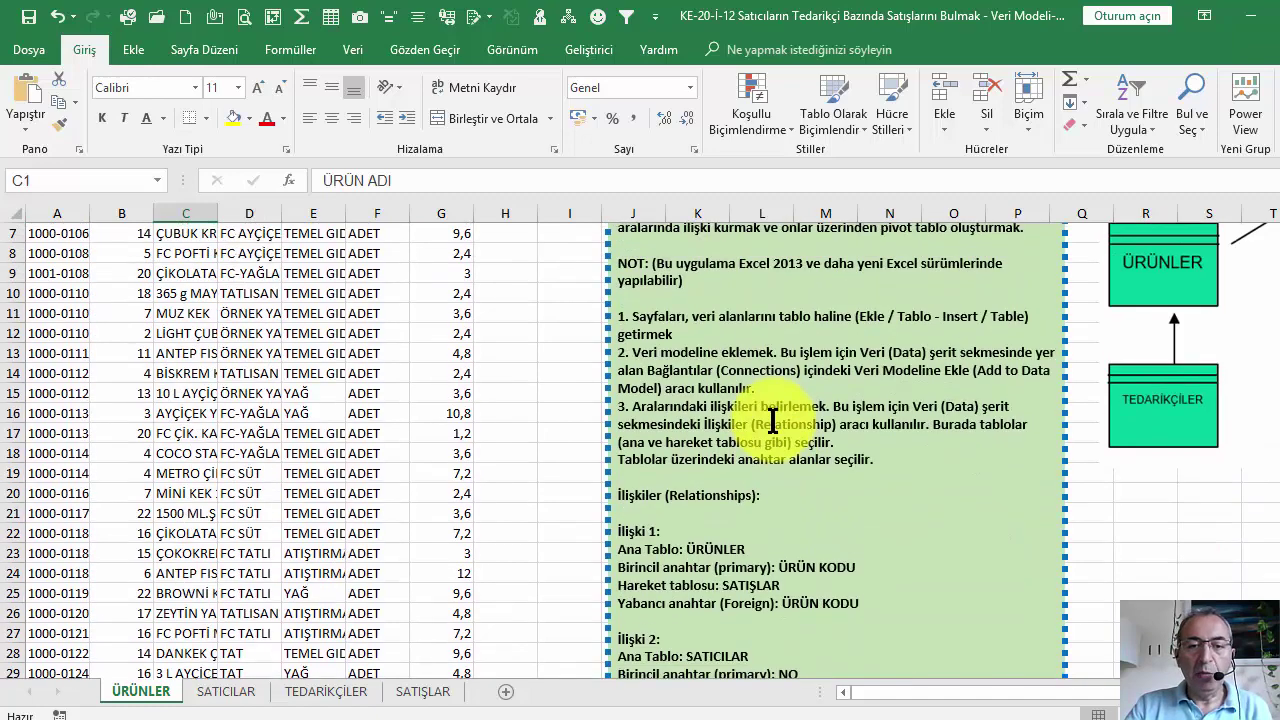
{"action": "scroll", "coordinate": [773, 420], "scroll_direction": "down", "scroll_amount": 3}
{"action": "scroll", "coordinate": [773, 420], "scroll_direction": "down", "scroll_amount": 1}
{"action": "scroll", "coordinate": [773, 420], "scroll_direction": "down", "scroll_amount": 2}
{"action": "scroll", "coordinate": [773, 425], "scroll_direction": "up", "scroll_amount": 8}
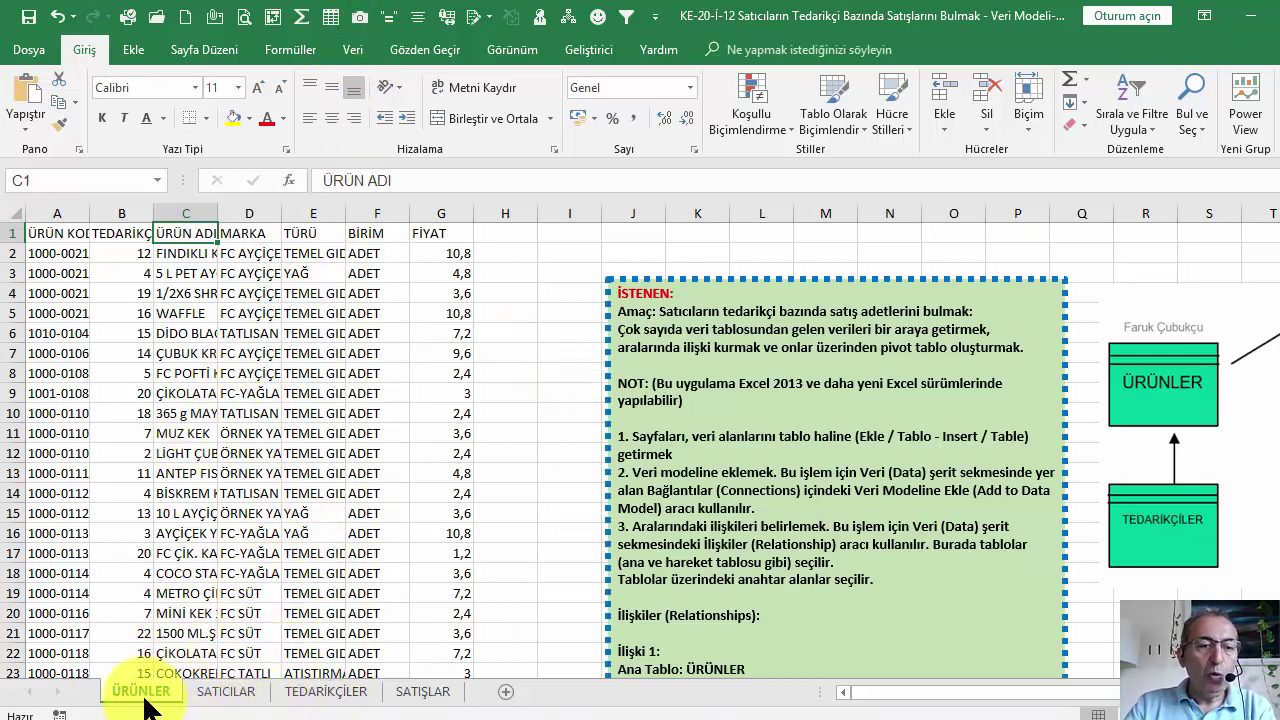
{"action": "scroll", "coordinate": [280, 450], "scroll_direction": "down", "scroll_amount": 6}
{"action": "scroll", "coordinate": [360, 445], "scroll_direction": "up", "scroll_amount": 6}
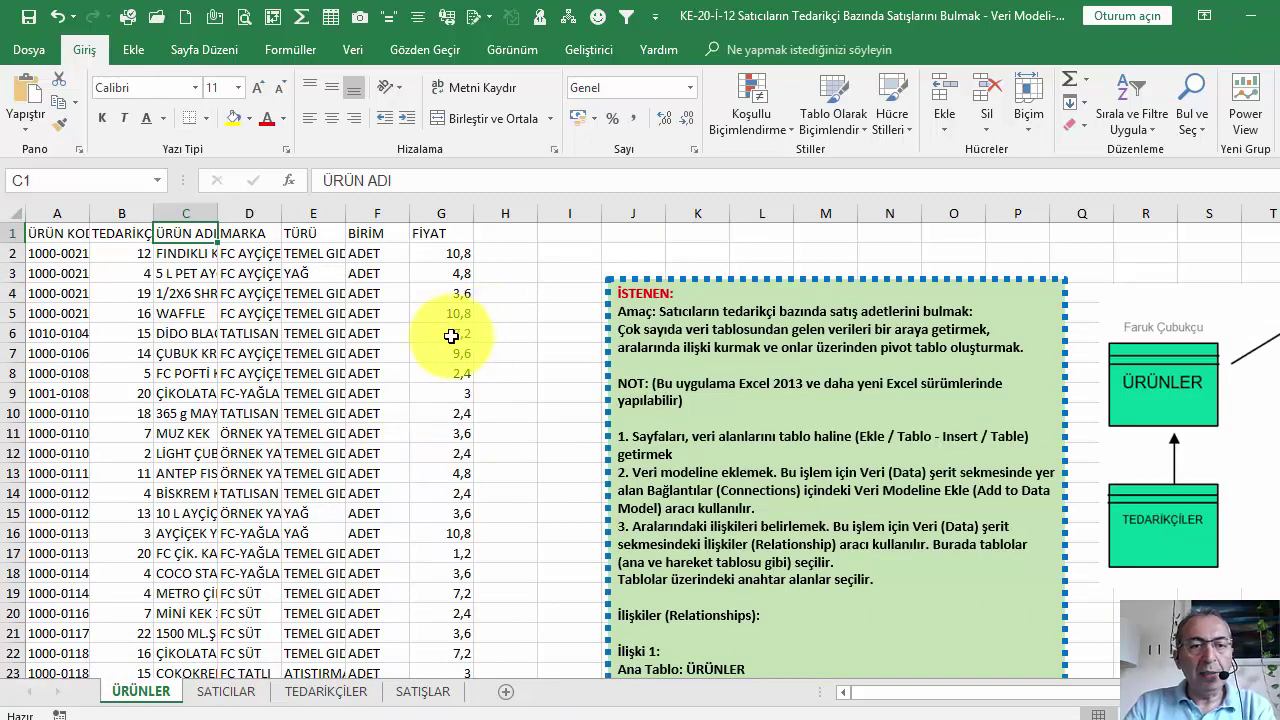
Step: Widen SATICILAR column C for seller names, then inspect the MANİSA entry in TEDARİKÇİLER E8
{"action": "left_click", "coordinate": [226, 691]}
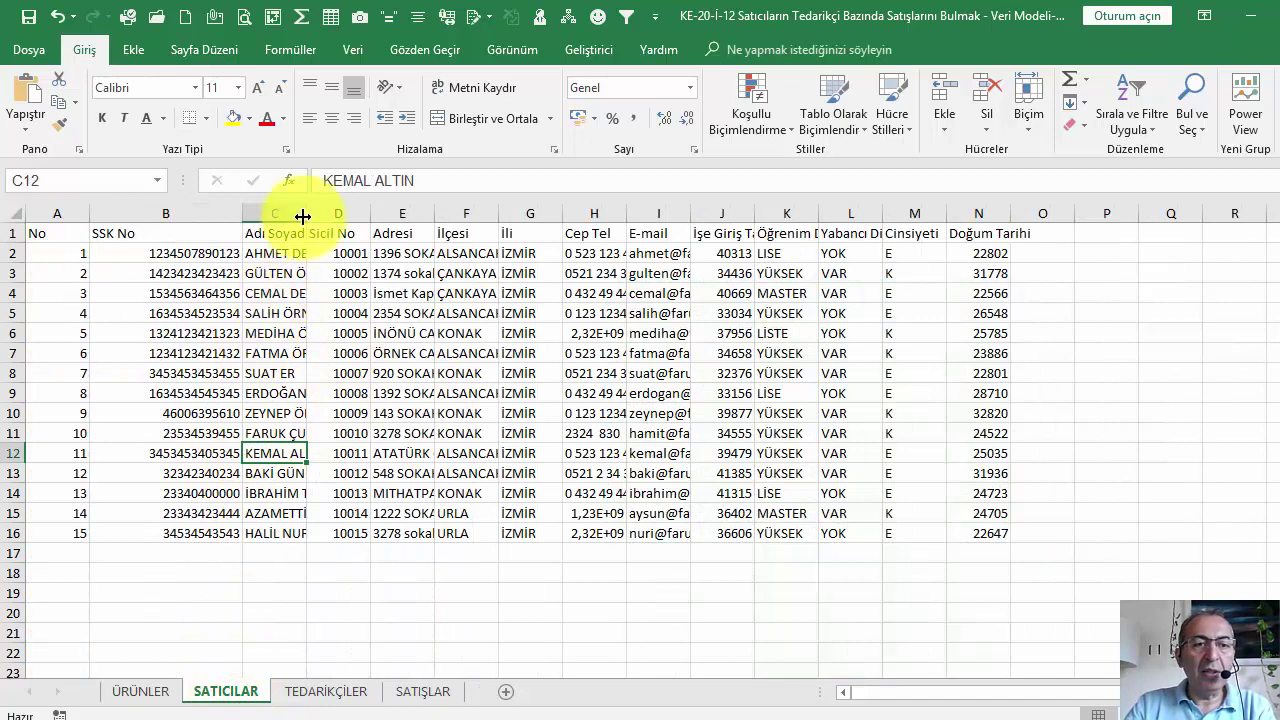
{"action": "left_click_drag", "start_coordinate": [302, 215], "coordinate": [352, 215]}
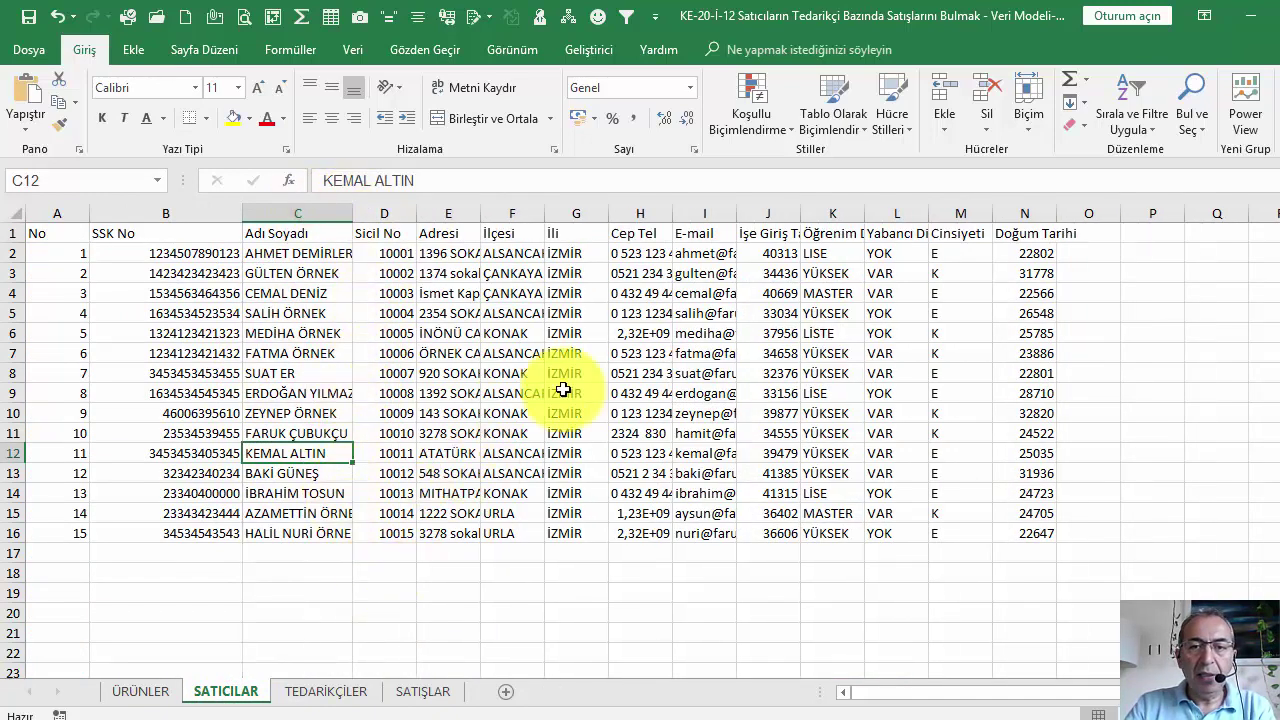
{"action": "left_click", "coordinate": [325, 688]}
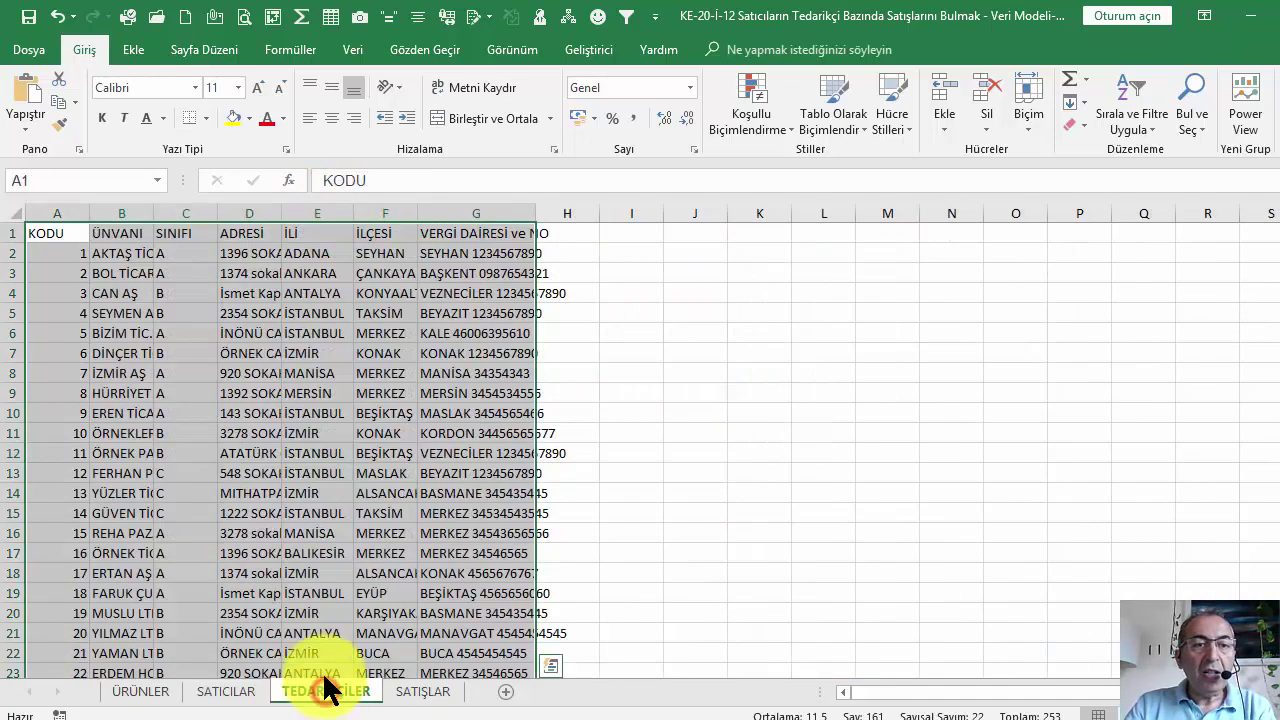
{"action": "left_click", "coordinate": [300, 371]}
{"action": "scroll", "coordinate": [358, 349], "scroll_direction": "down", "scroll_amount": 8}
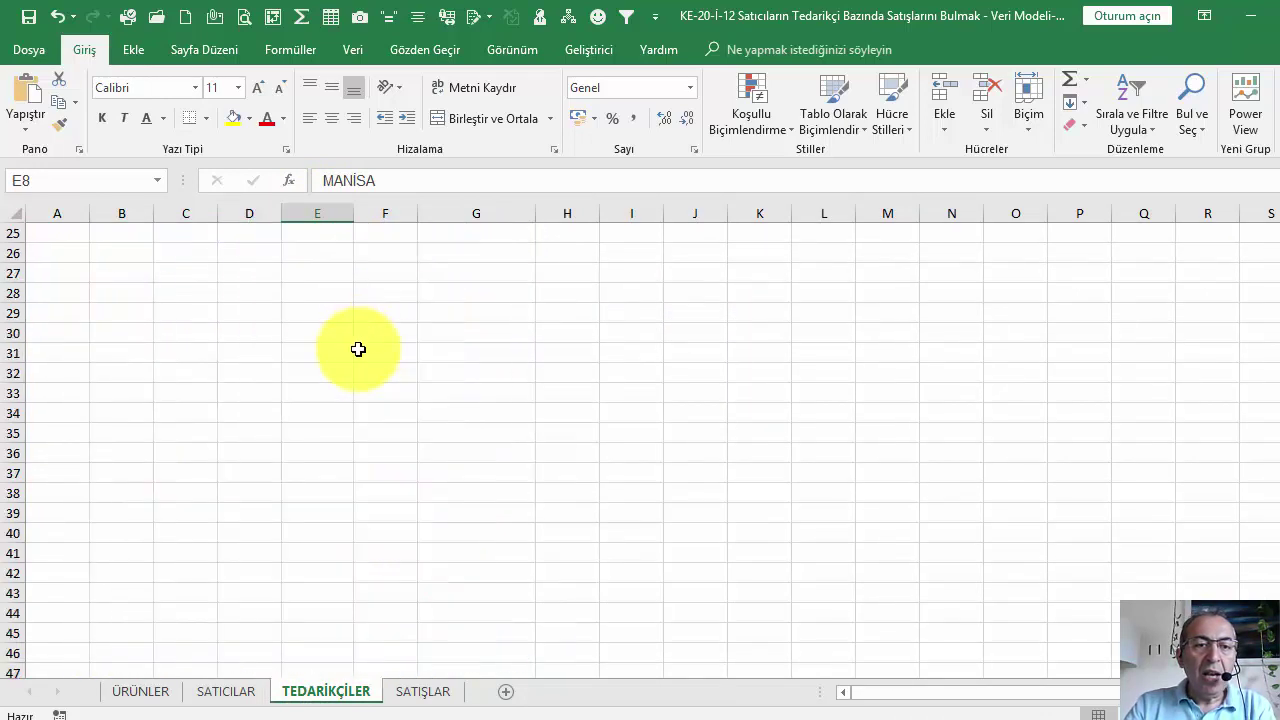
{"action": "scroll", "coordinate": [358, 349], "scroll_direction": "up", "scroll_amount": 8}
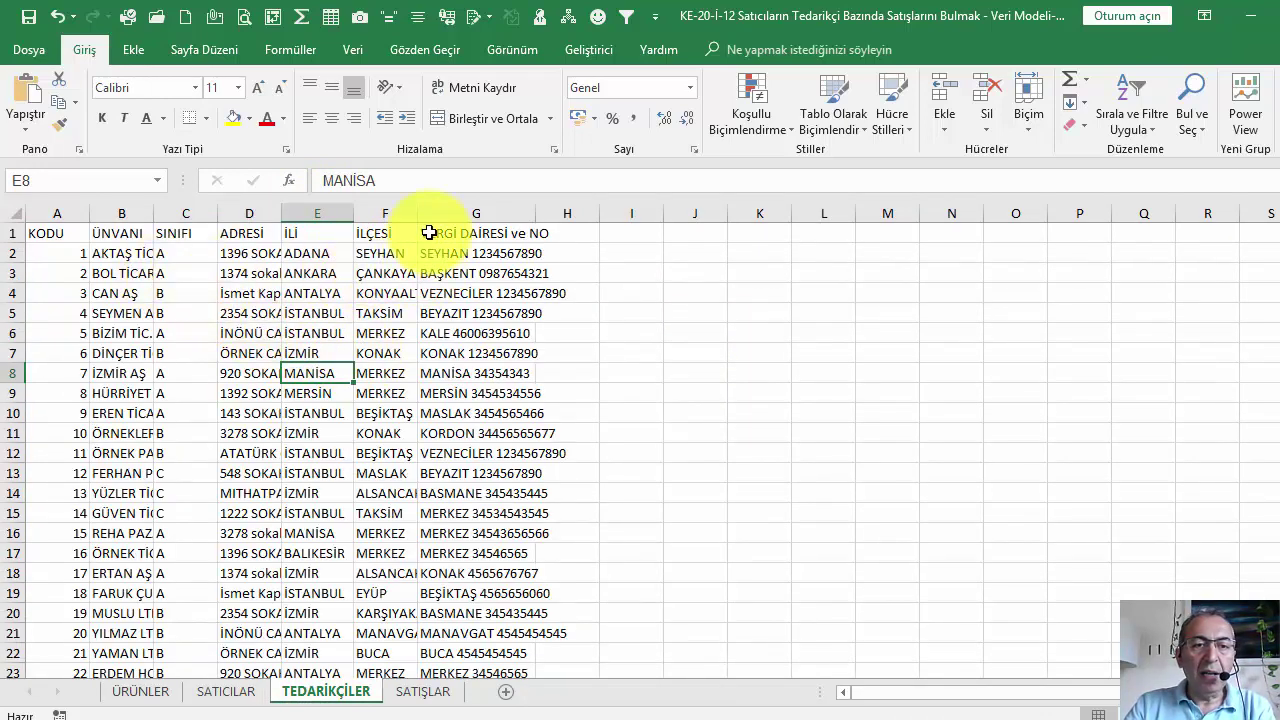
Step: On SATIŞLAR, widen columns B, C and D and inspect the code, price and MİKTAR cells
{"action": "left_click", "coordinate": [423, 690]}
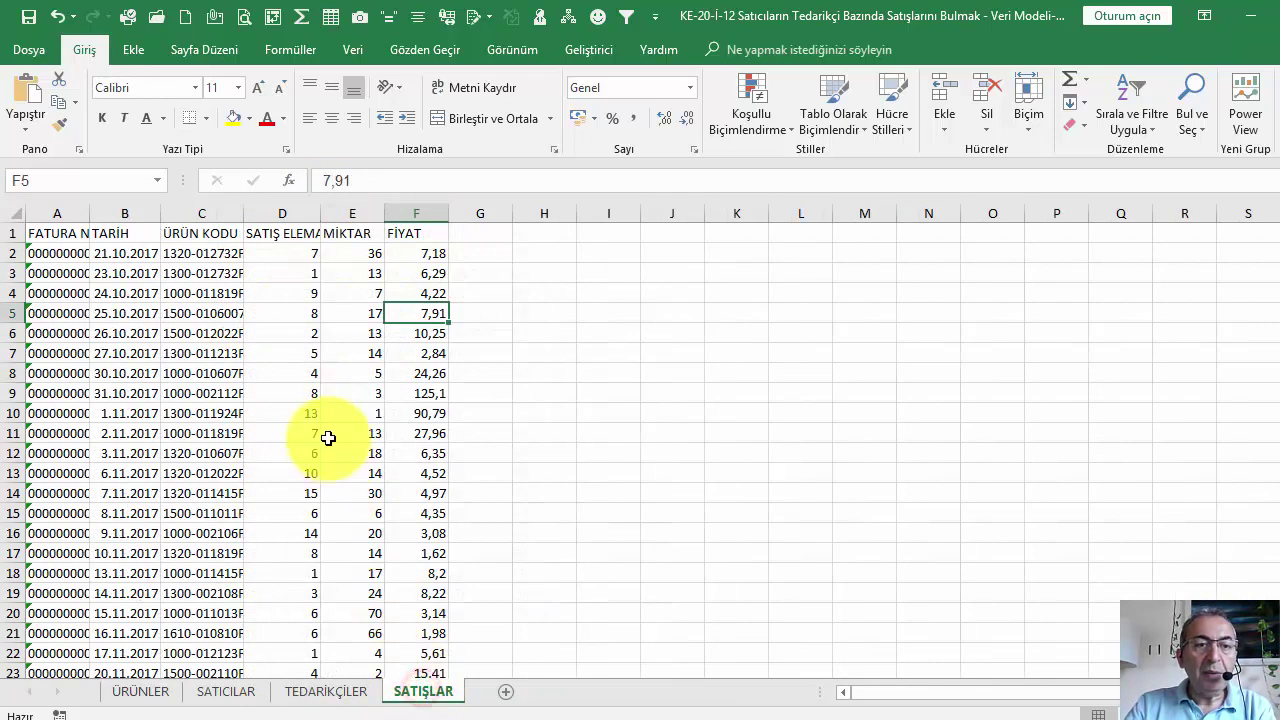
{"action": "left_click_drag", "start_coordinate": [244, 213], "coordinate": [314, 204]}
{"action": "left_click_drag", "start_coordinate": [161, 213], "coordinate": [201, 213]}
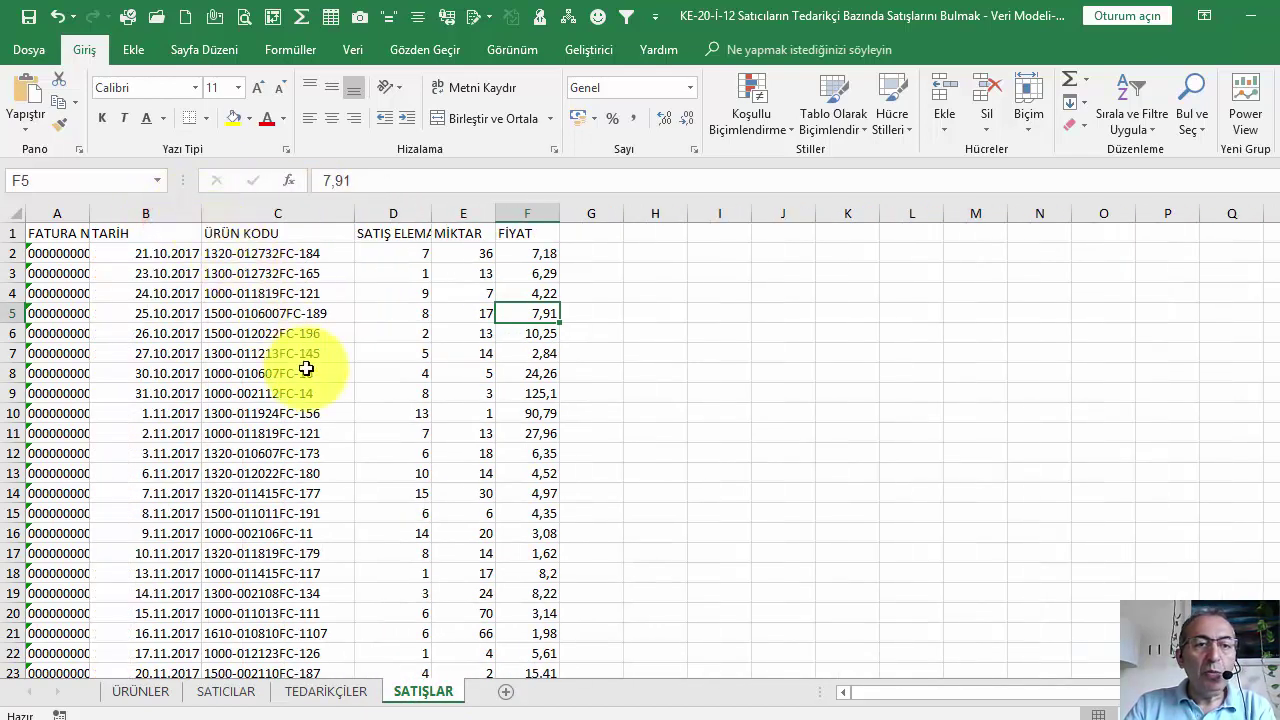
{"action": "left_click", "coordinate": [251, 253]}
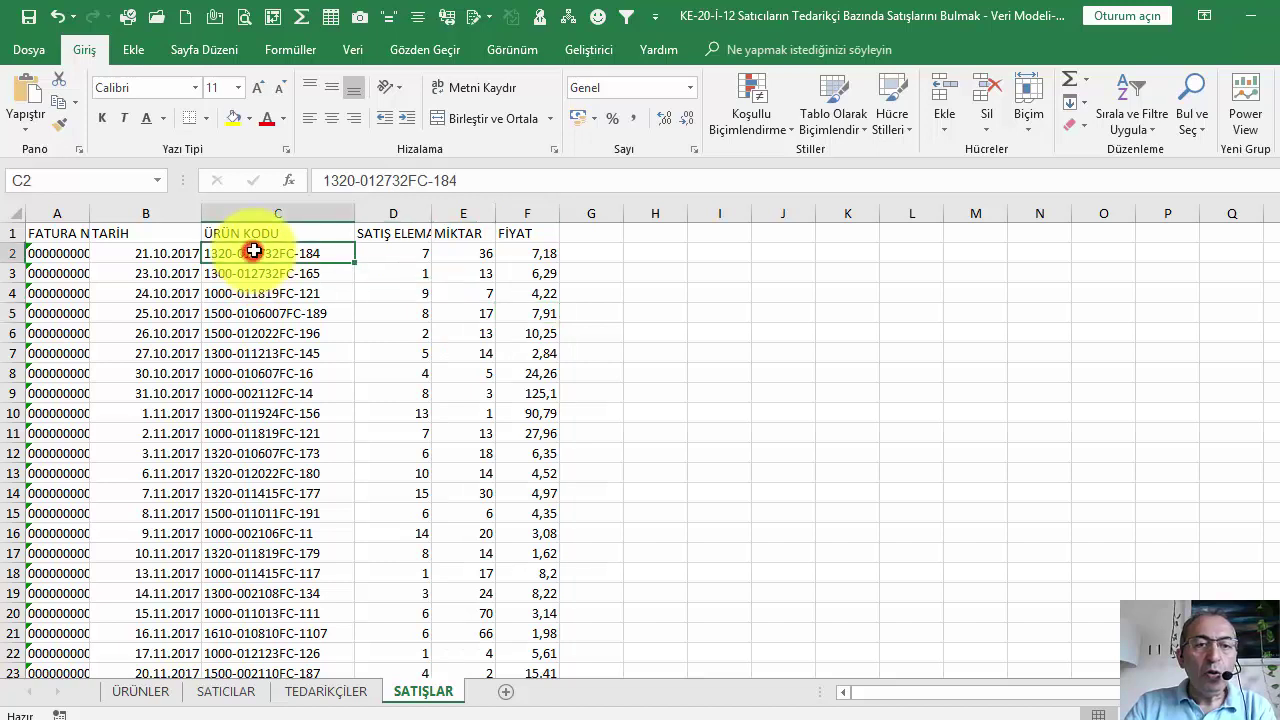
{"action": "left_click_drag", "start_coordinate": [431, 209], "coordinate": [463, 209]}
{"action": "left_click", "coordinate": [418, 253]}
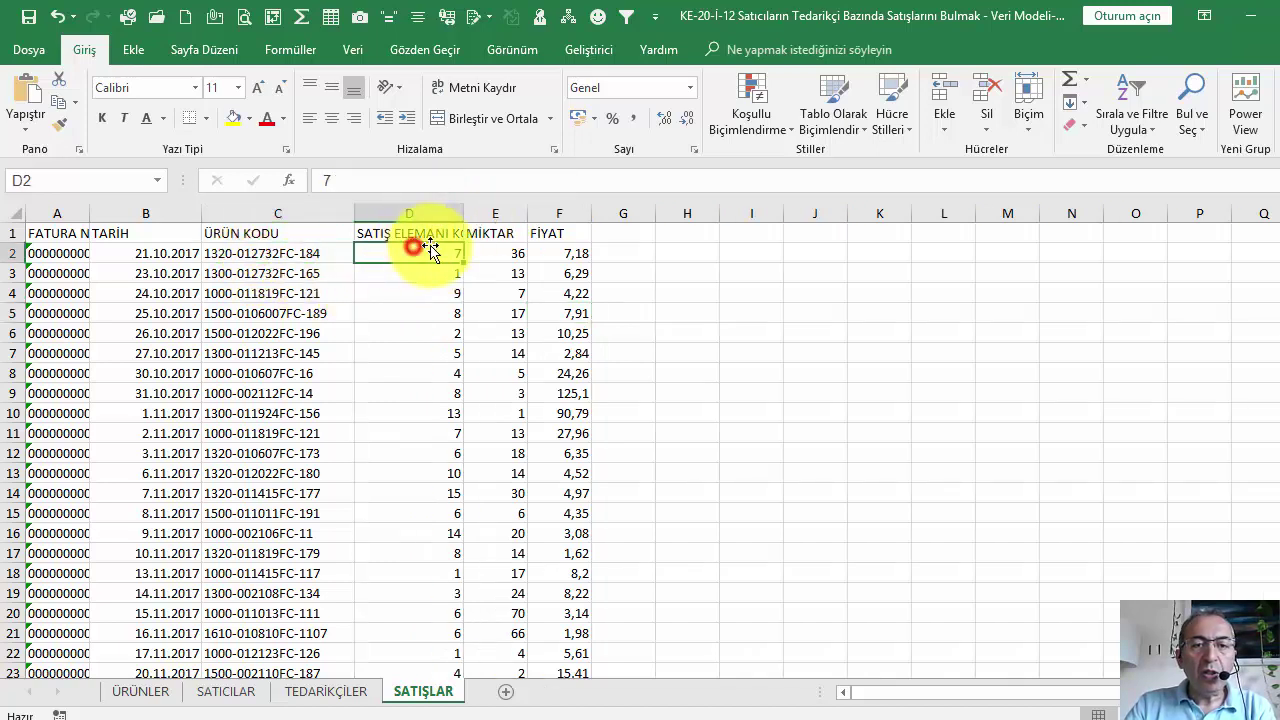
{"action": "left_click", "coordinate": [560, 253]}
{"action": "left_click", "coordinate": [510, 253]}
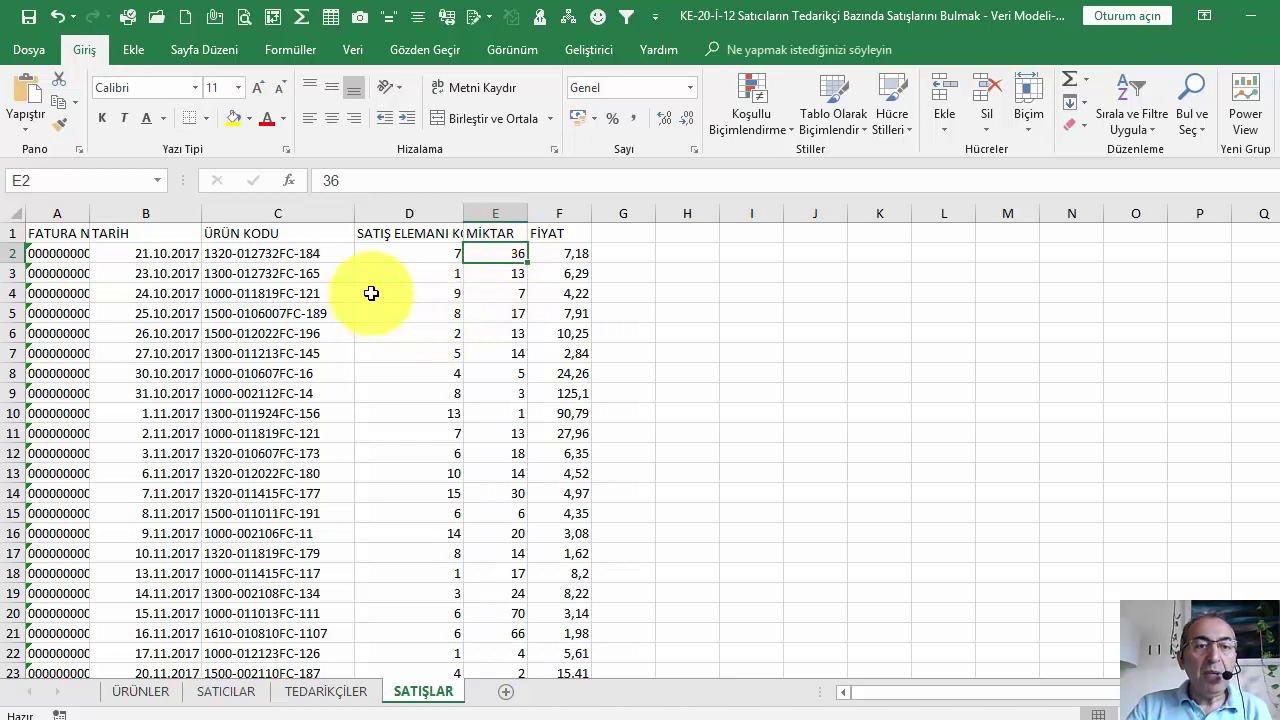
{"action": "left_click_drag", "start_coordinate": [418, 255], "coordinate": [424, 298]}
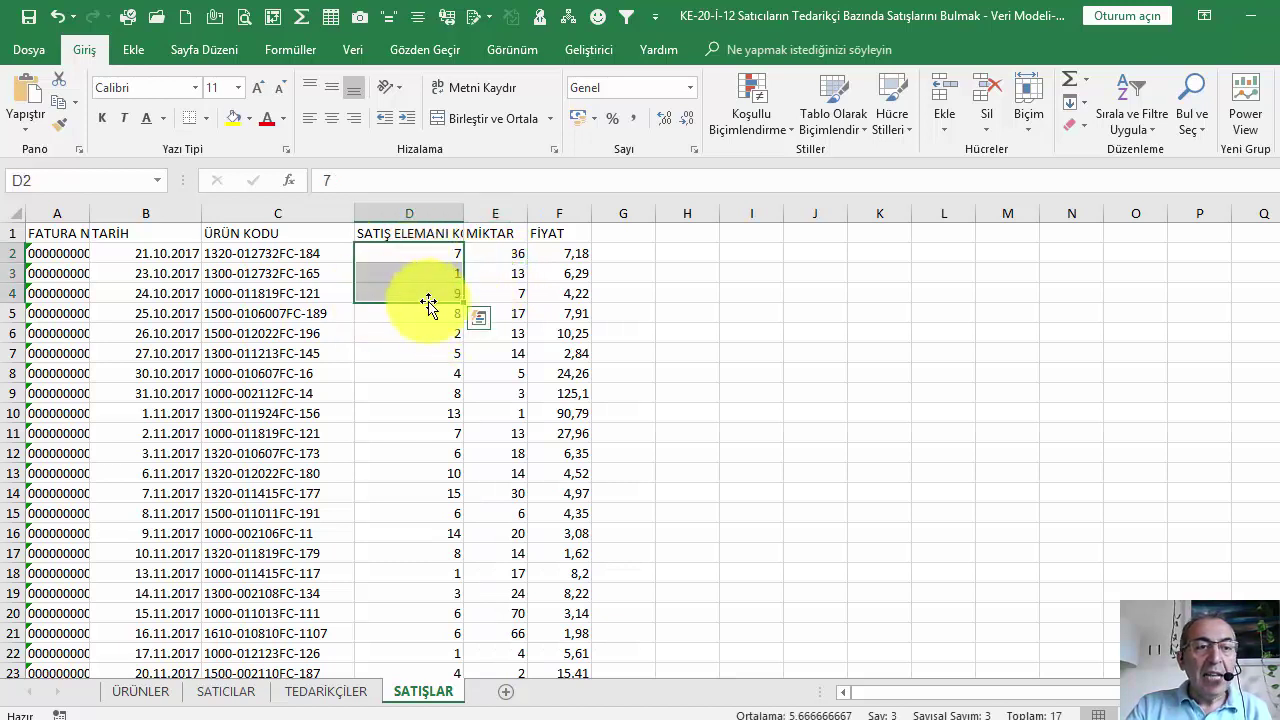
Step: Widen TEDARİKÇİLER column B for supplier names and compare codes across the sheets
{"action": "left_click", "coordinate": [345, 691]}
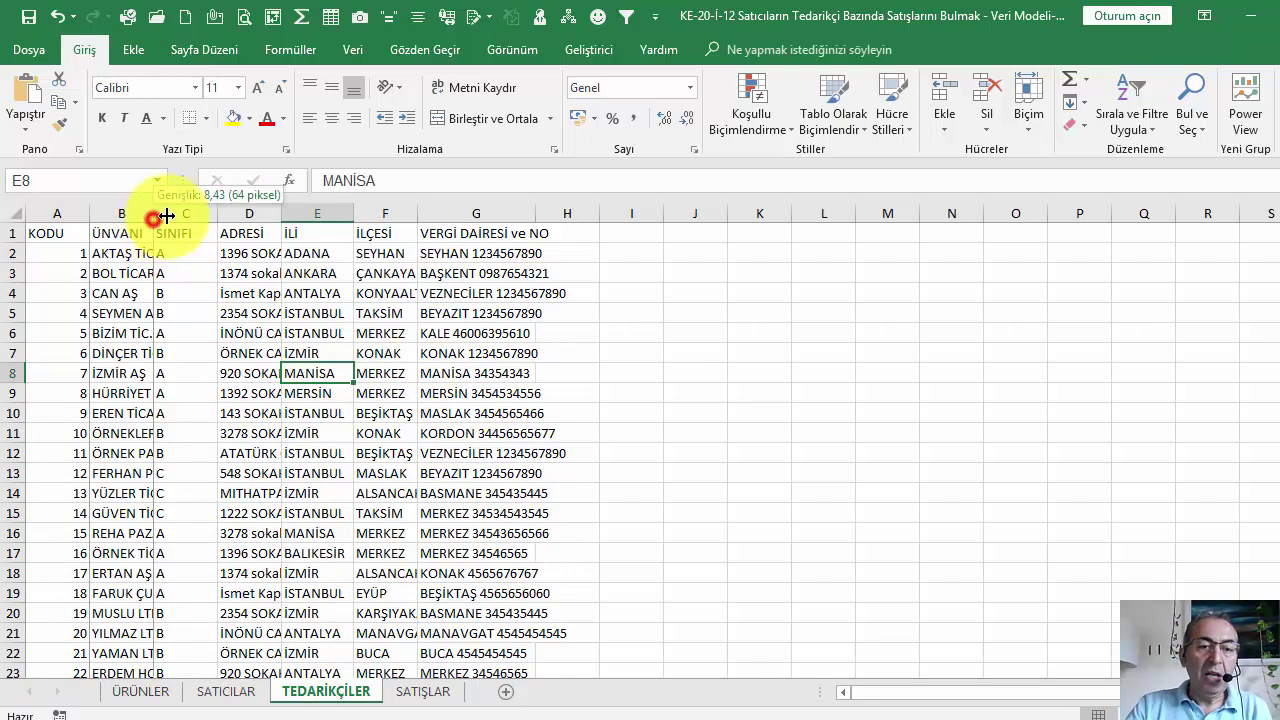
{"action": "left_click_drag", "start_coordinate": [155, 220], "coordinate": [237, 218]}
{"action": "left_click", "coordinate": [415, 691]}
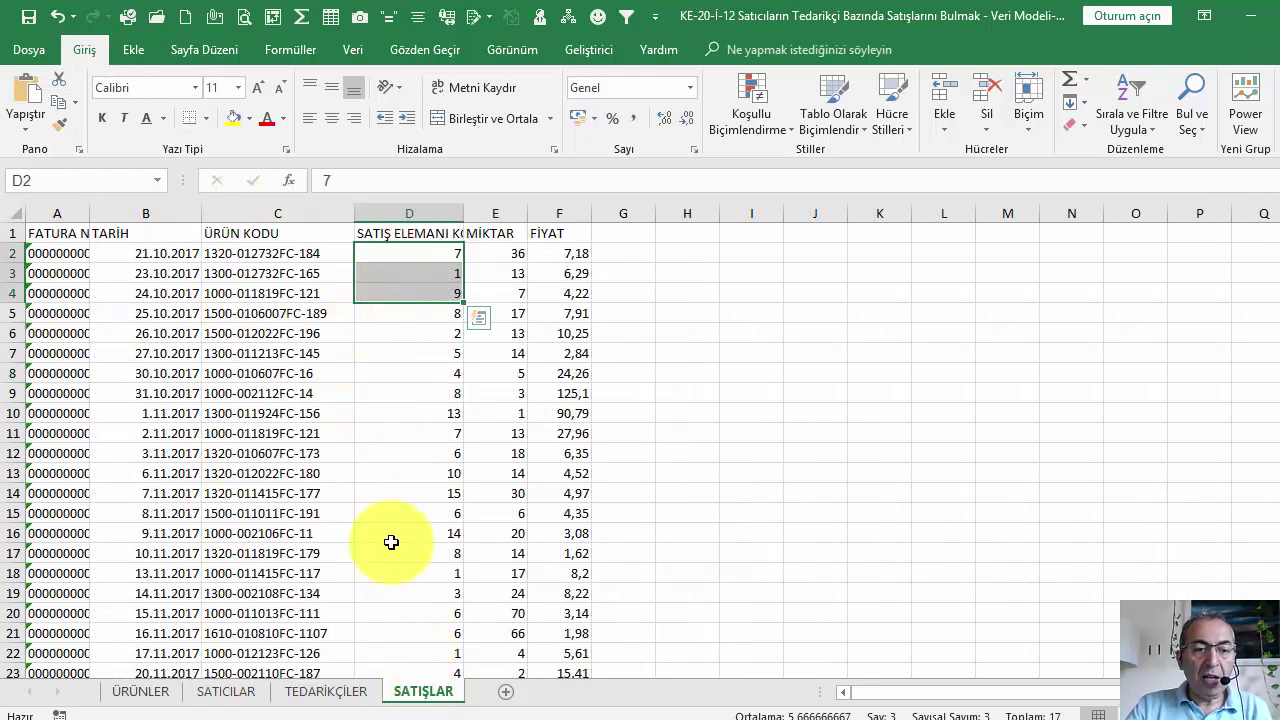
{"action": "left_click", "coordinate": [327, 691]}
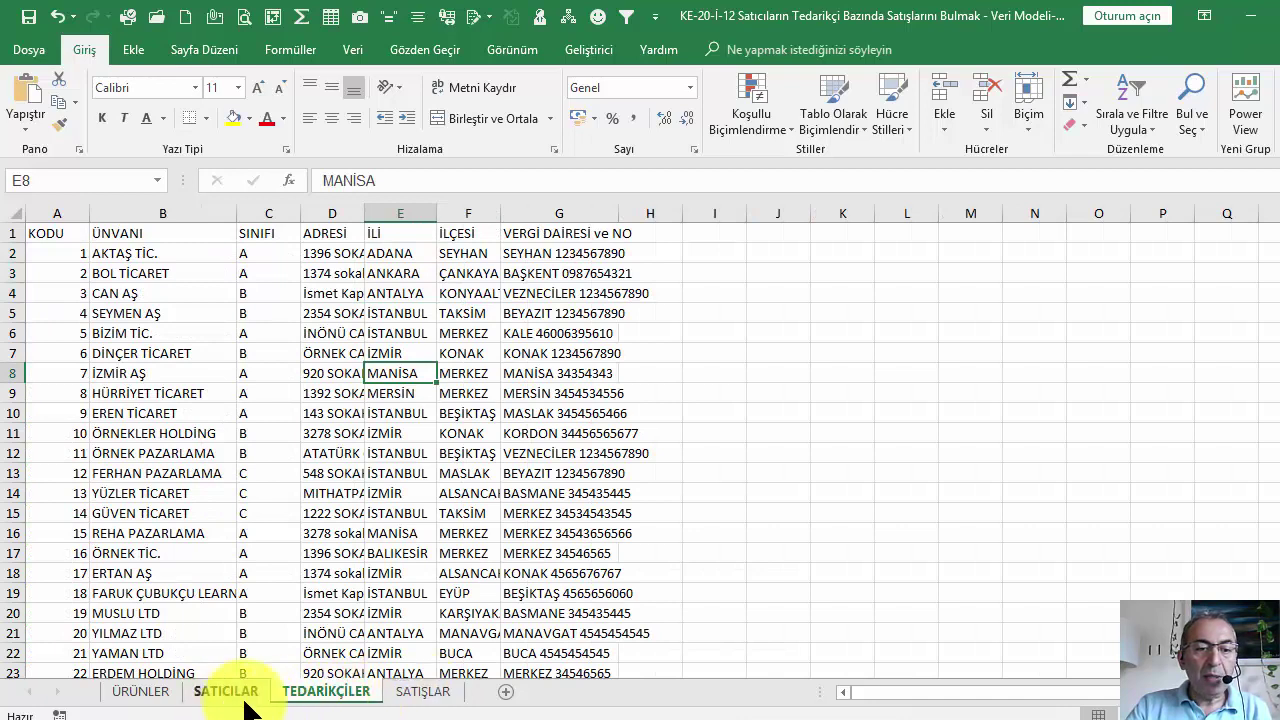
{"action": "left_click", "coordinate": [140, 692]}
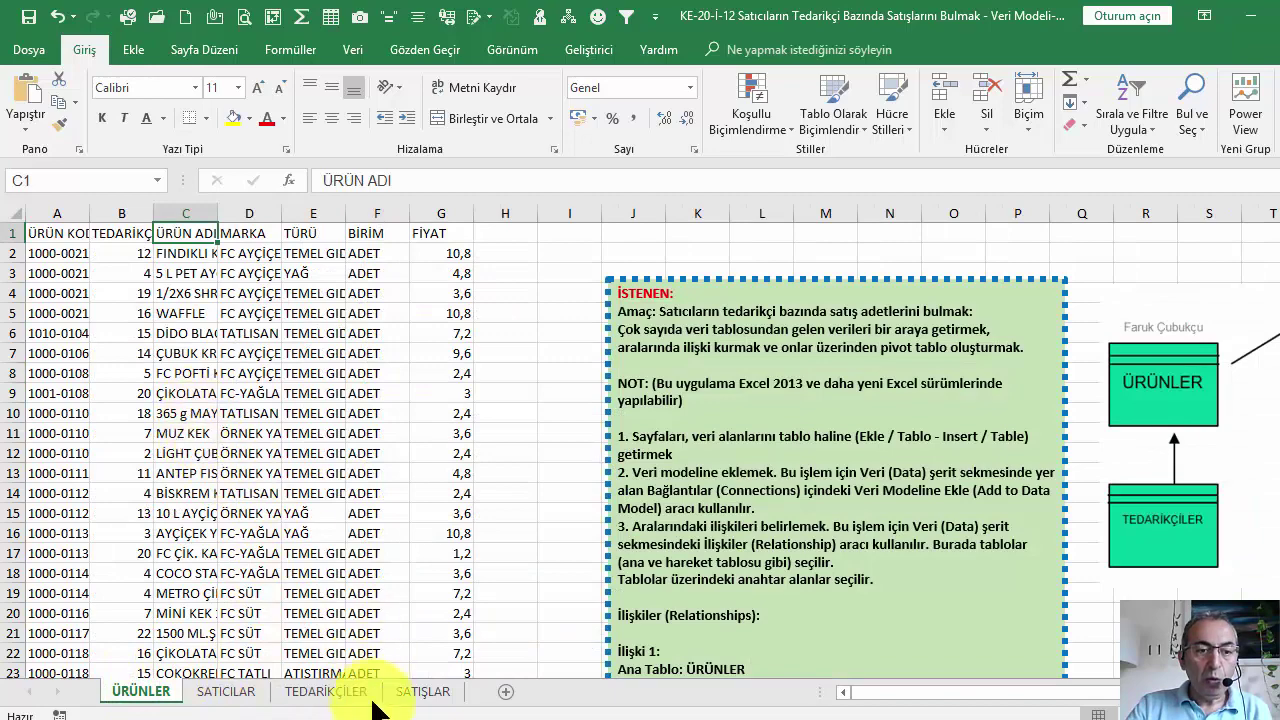
{"action": "left_click", "coordinate": [417, 694]}
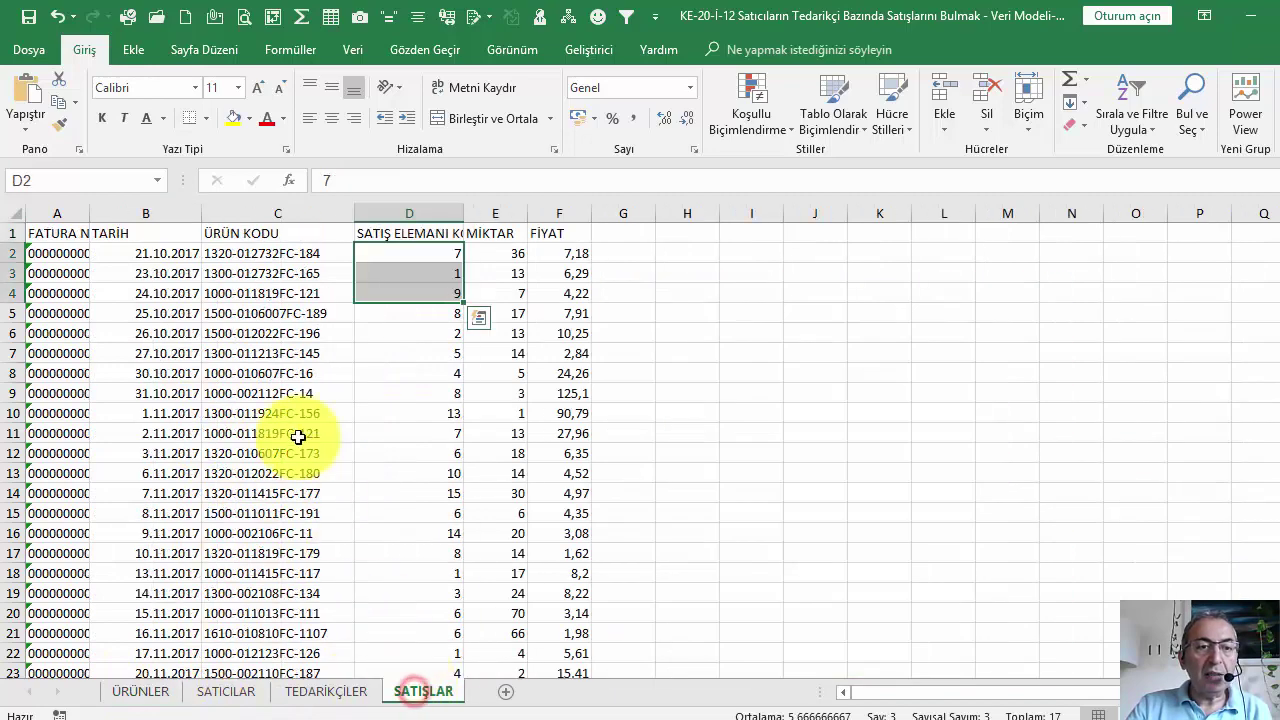
{"action": "left_click", "coordinate": [305, 258]}
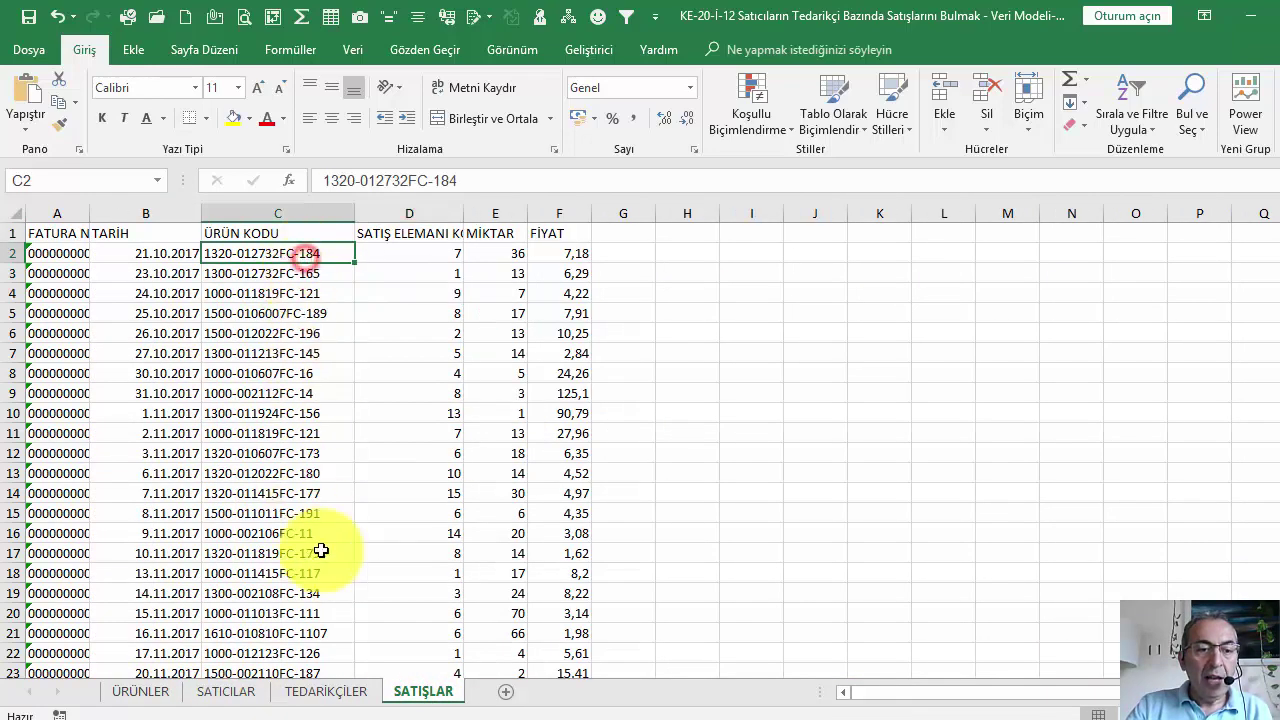
{"action": "left_click", "coordinate": [318, 691]}
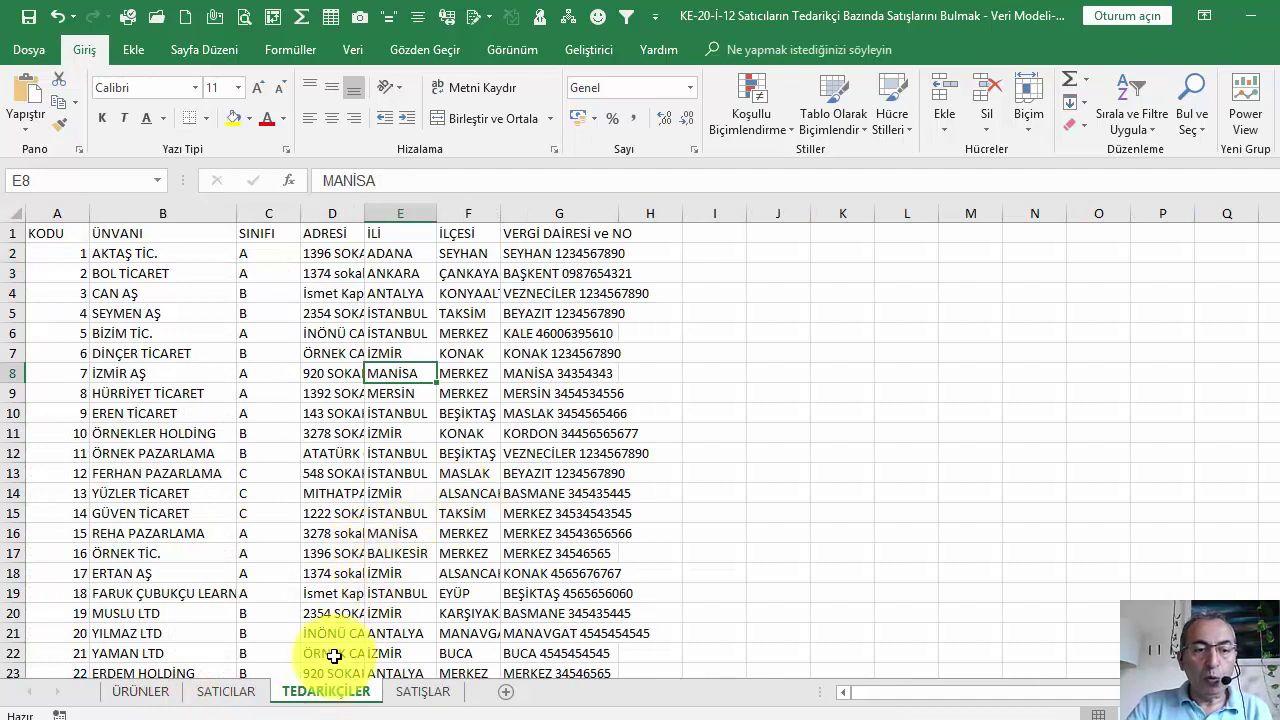
Step: Widen ÜRÜNLER column B to fit TEDARİKÇİ KODU and SATIŞLAR column D for SATIŞ ELEMANI KODU
{"action": "left_click", "coordinate": [141, 691]}
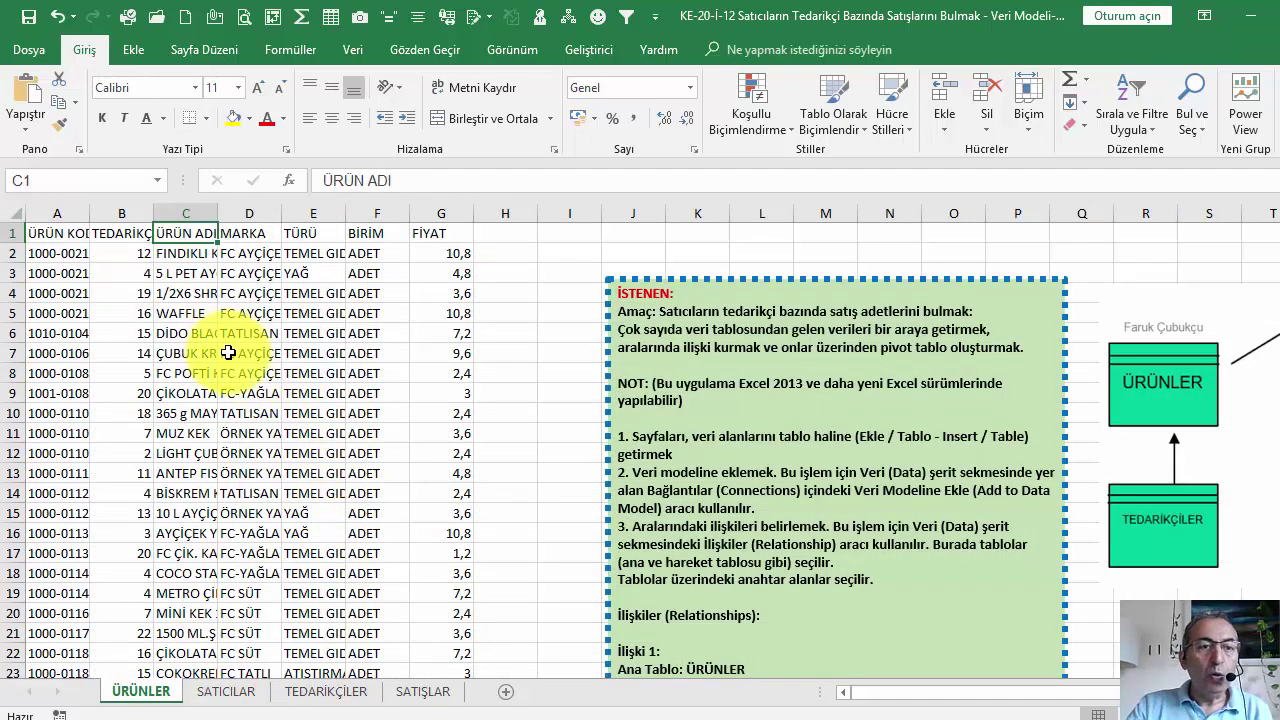
{"action": "left_click_drag", "start_coordinate": [153, 205], "coordinate": [284, 205]}
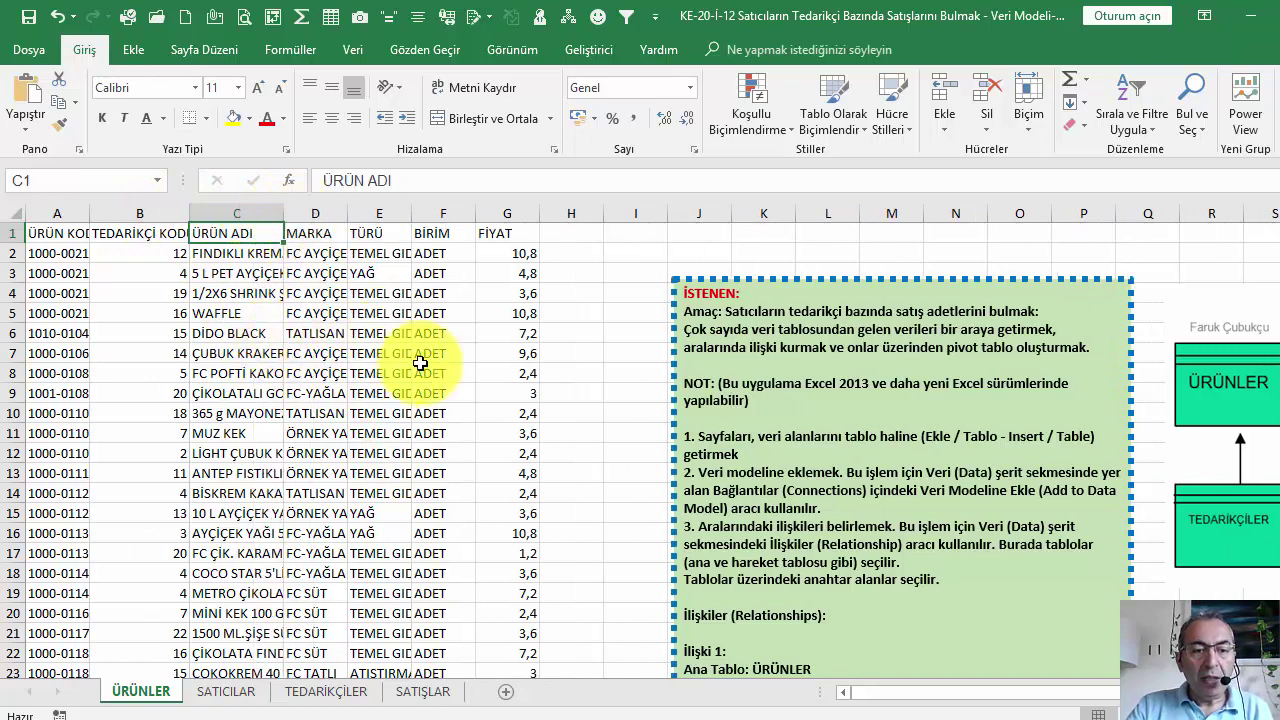
{"action": "left_click", "coordinate": [426, 692]}
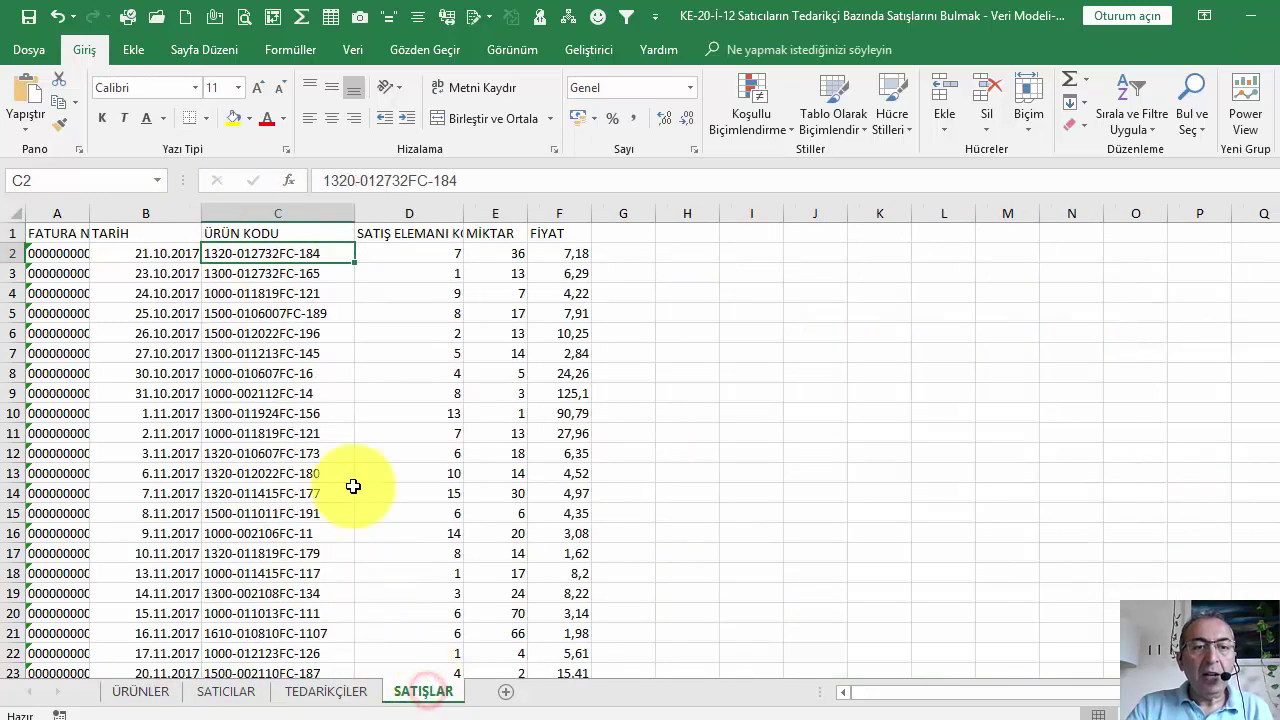
{"action": "left_click_drag", "start_coordinate": [457, 220], "coordinate": [496, 216]}
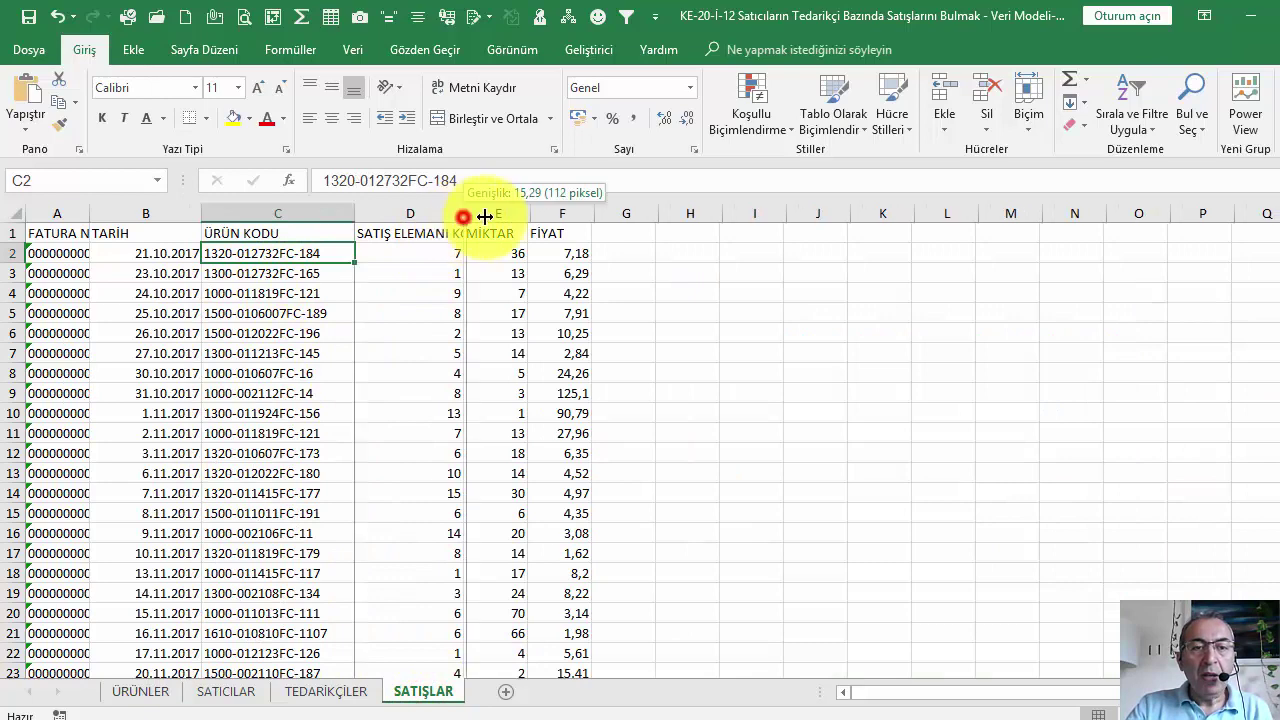
{"action": "left_click", "coordinate": [466, 252]}
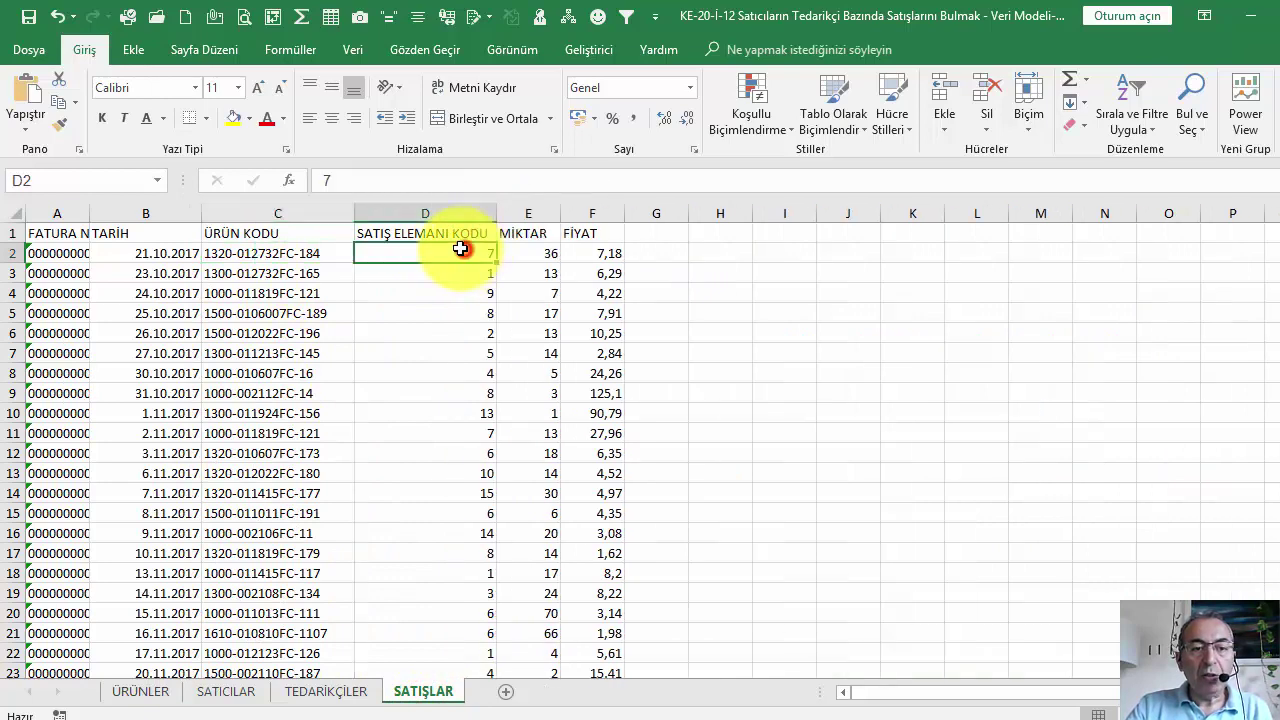
{"action": "left_click", "coordinate": [214, 692]}
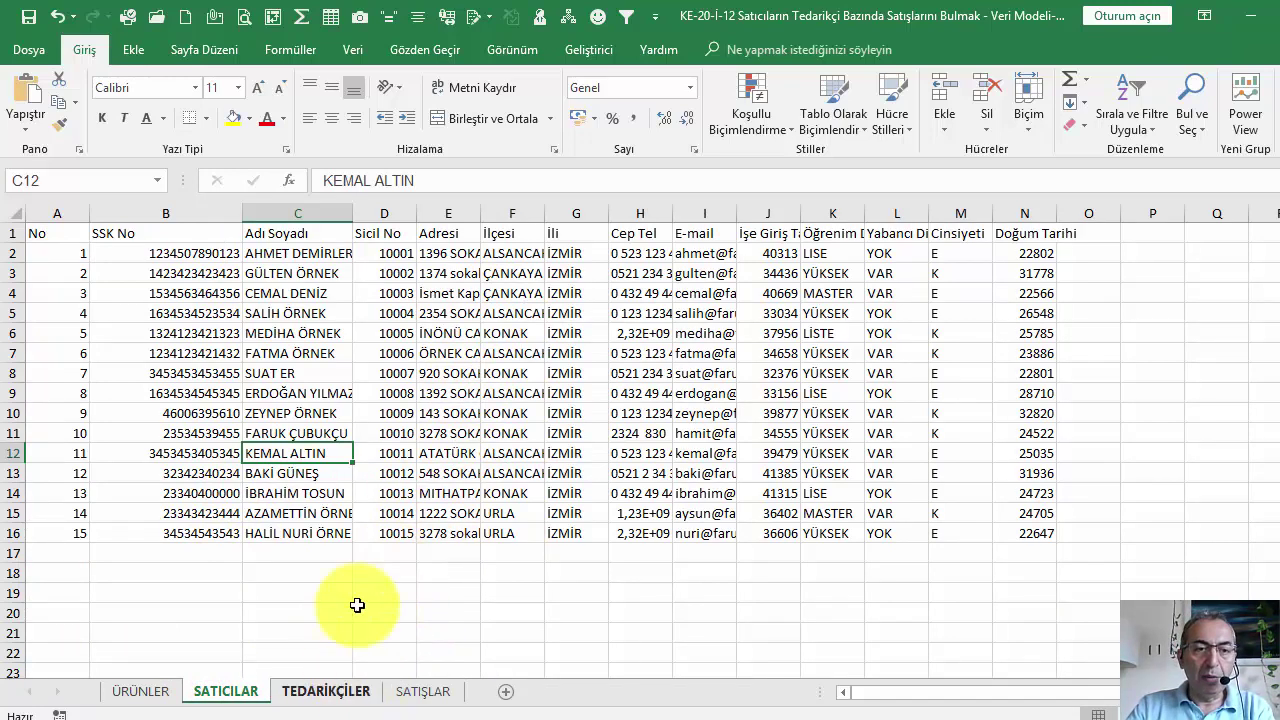
{"action": "left_click", "coordinate": [138, 691]}
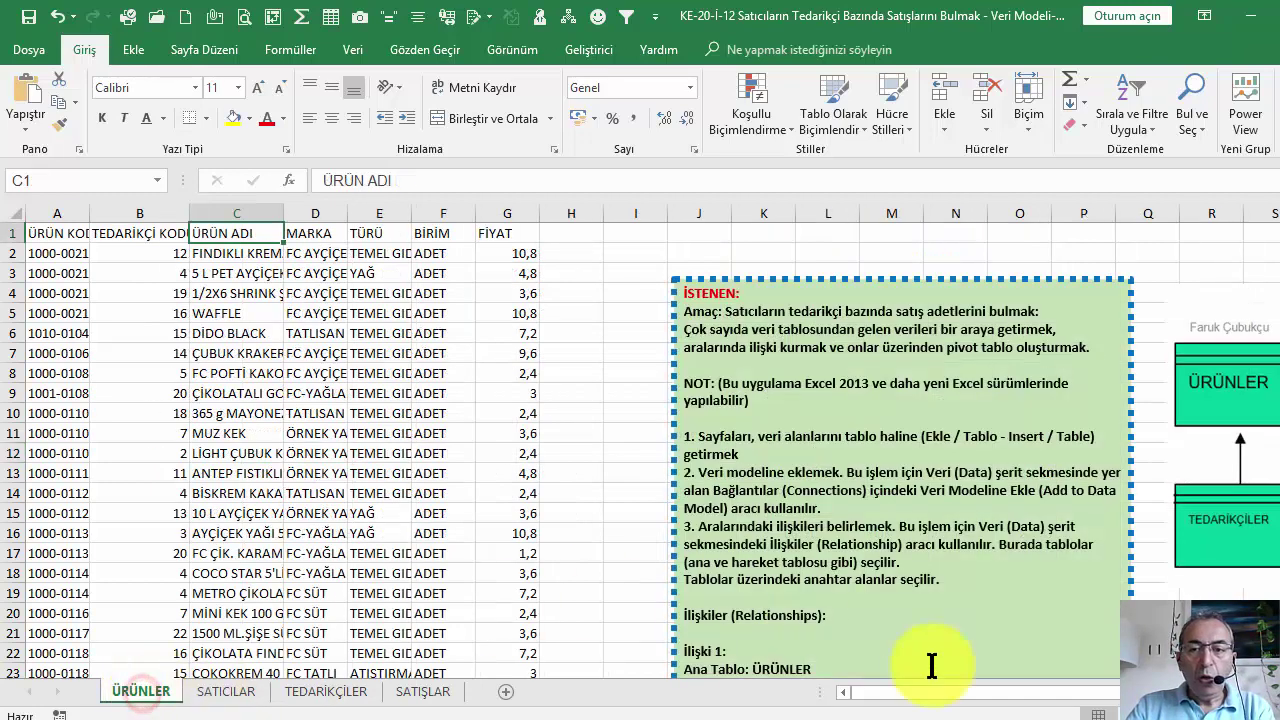
{"action": "left_click_drag", "start_coordinate": [980, 692], "coordinate": [1100, 692]}
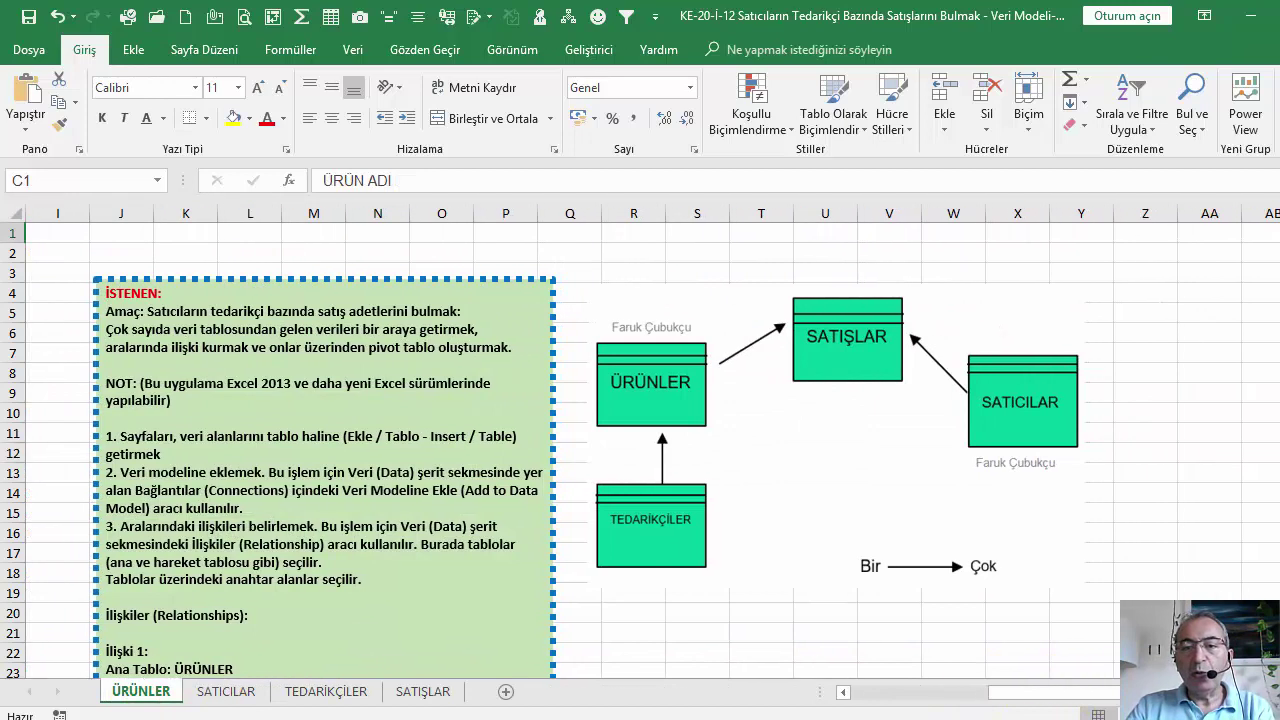
{"action": "left_click_drag", "start_coordinate": [980, 692], "coordinate": [1023, 692]}
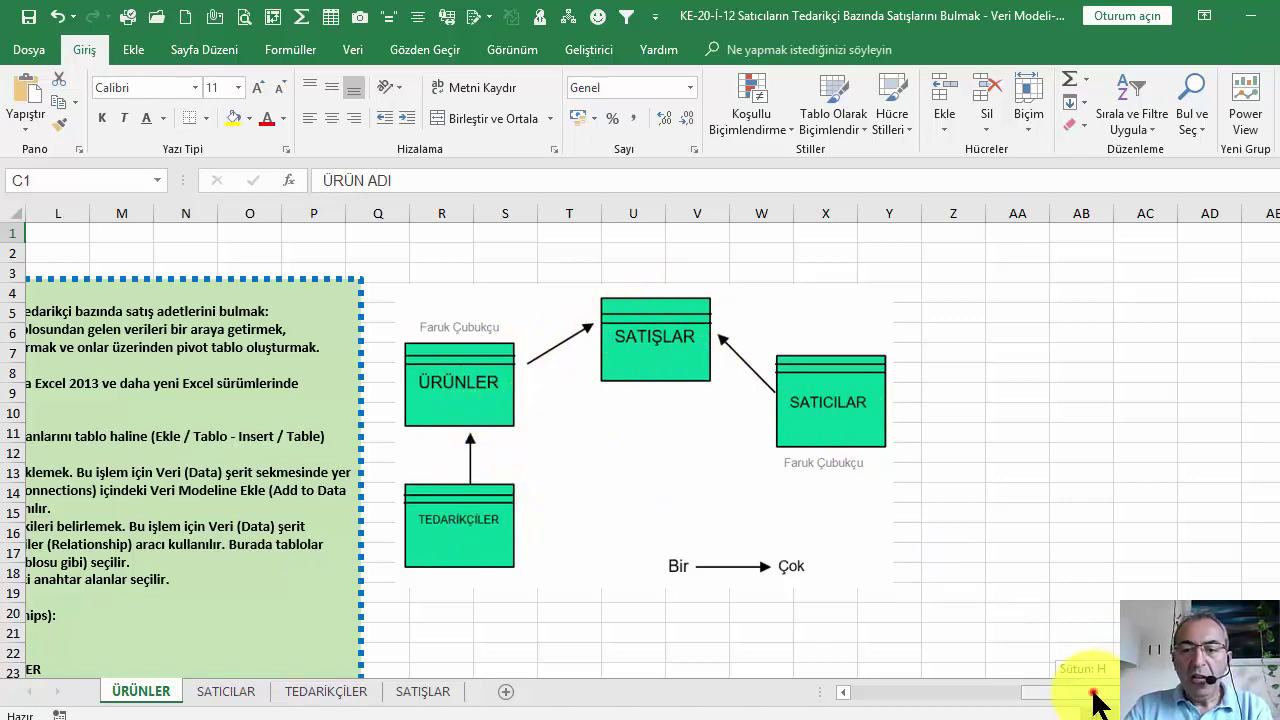
{"action": "left_click_drag", "start_coordinate": [1095, 700], "coordinate": [880, 686]}
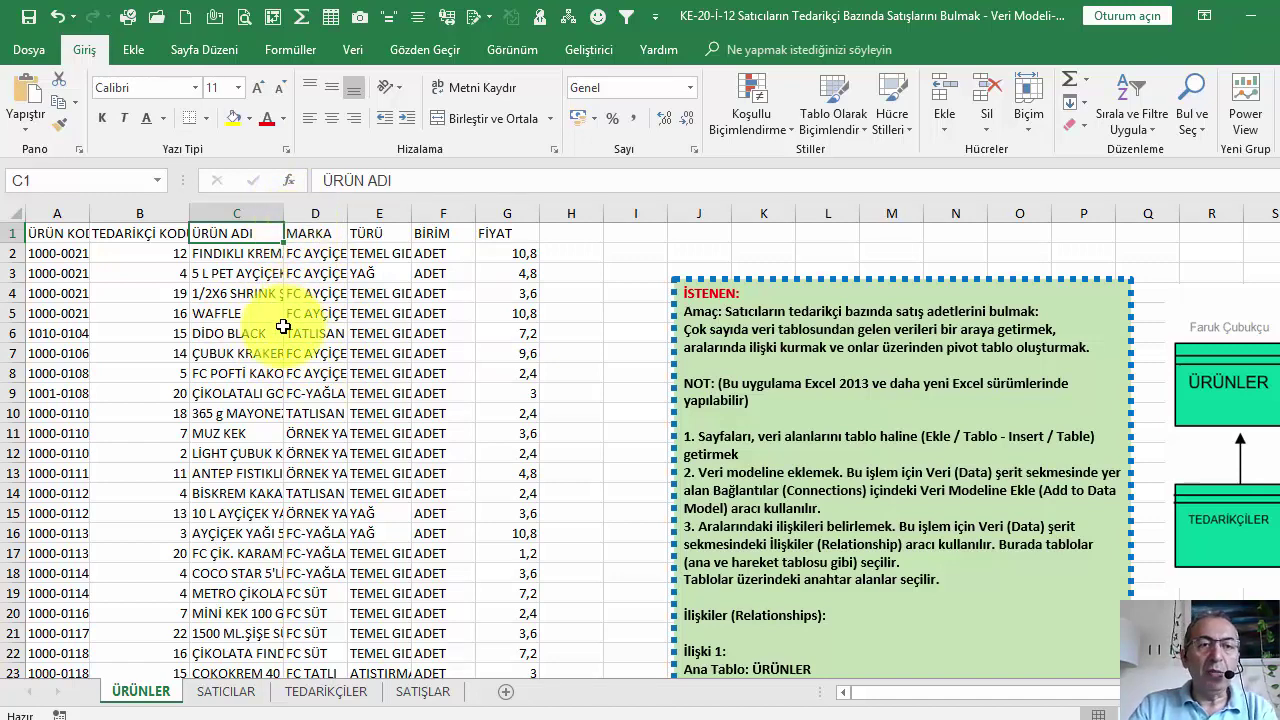
{"action": "scroll", "coordinate": [770, 460], "scroll_direction": "down", "scroll_amount": 3}
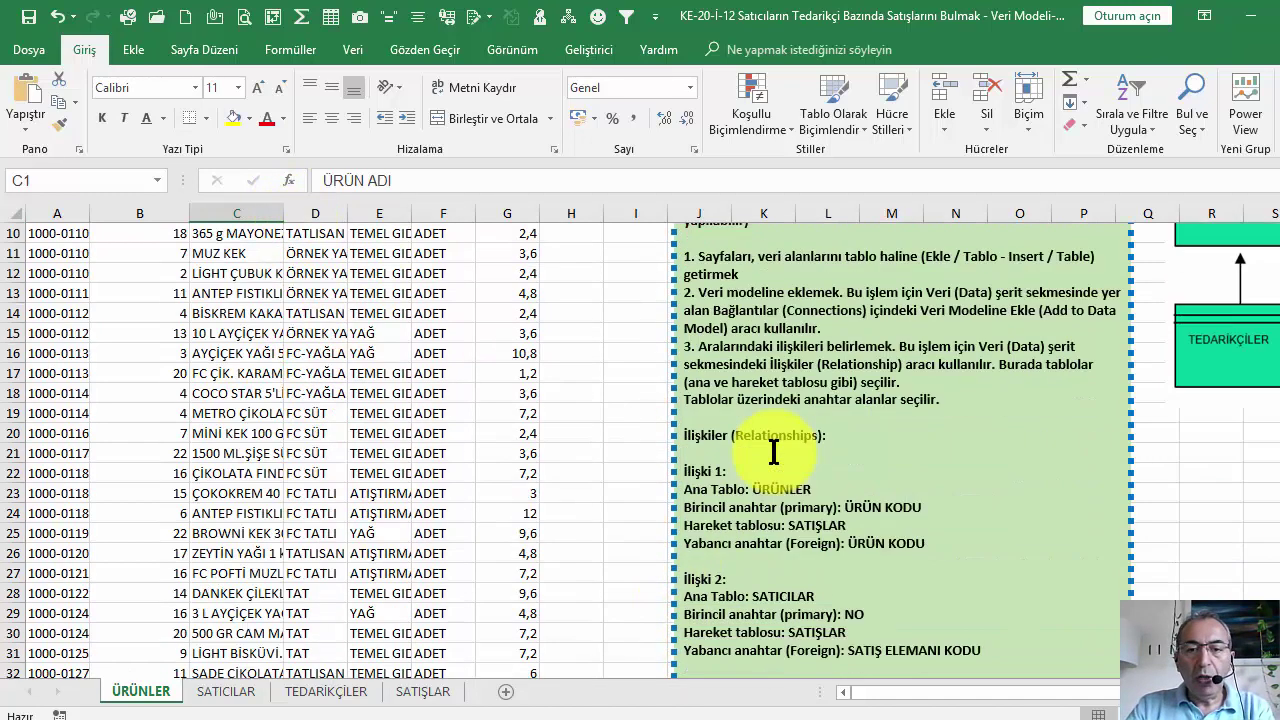
{"action": "scroll", "coordinate": [771, 445], "scroll_direction": "down", "scroll_amount": 2}
{"action": "scroll", "coordinate": [782, 420], "scroll_direction": "down", "scroll_amount": 3}
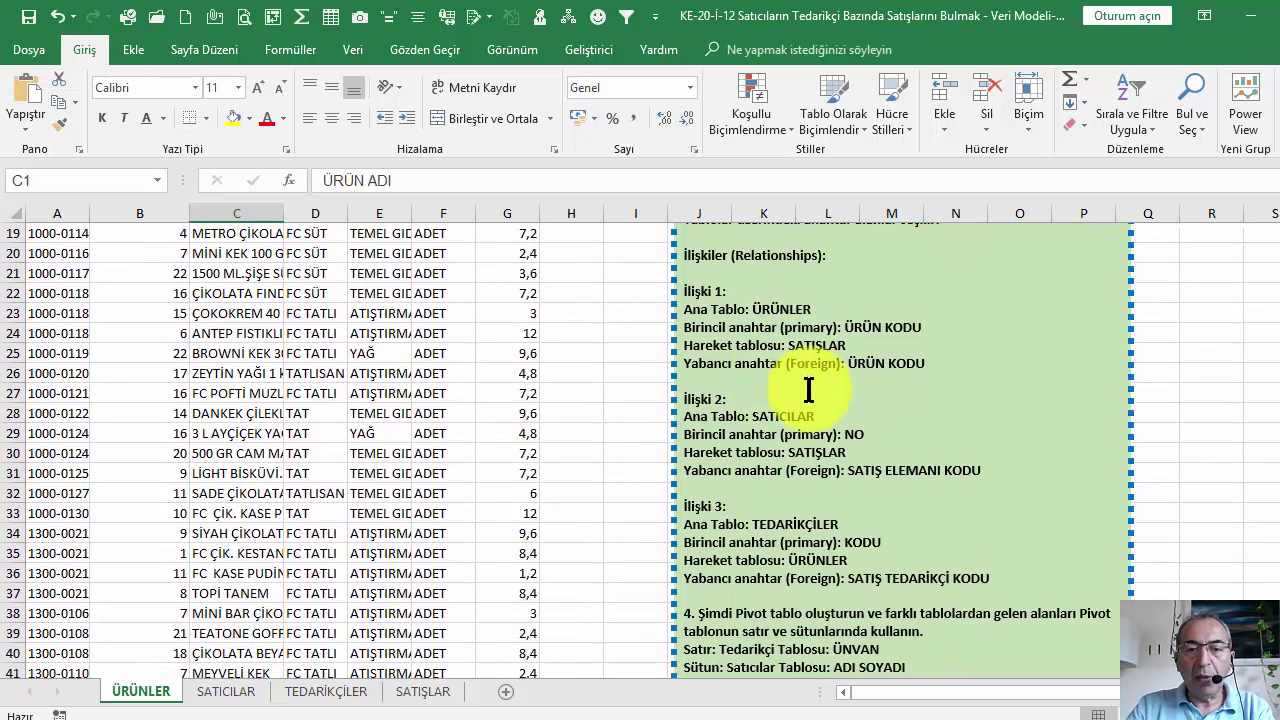
{"action": "scroll", "coordinate": [795, 415], "scroll_direction": "down", "scroll_amount": 3}
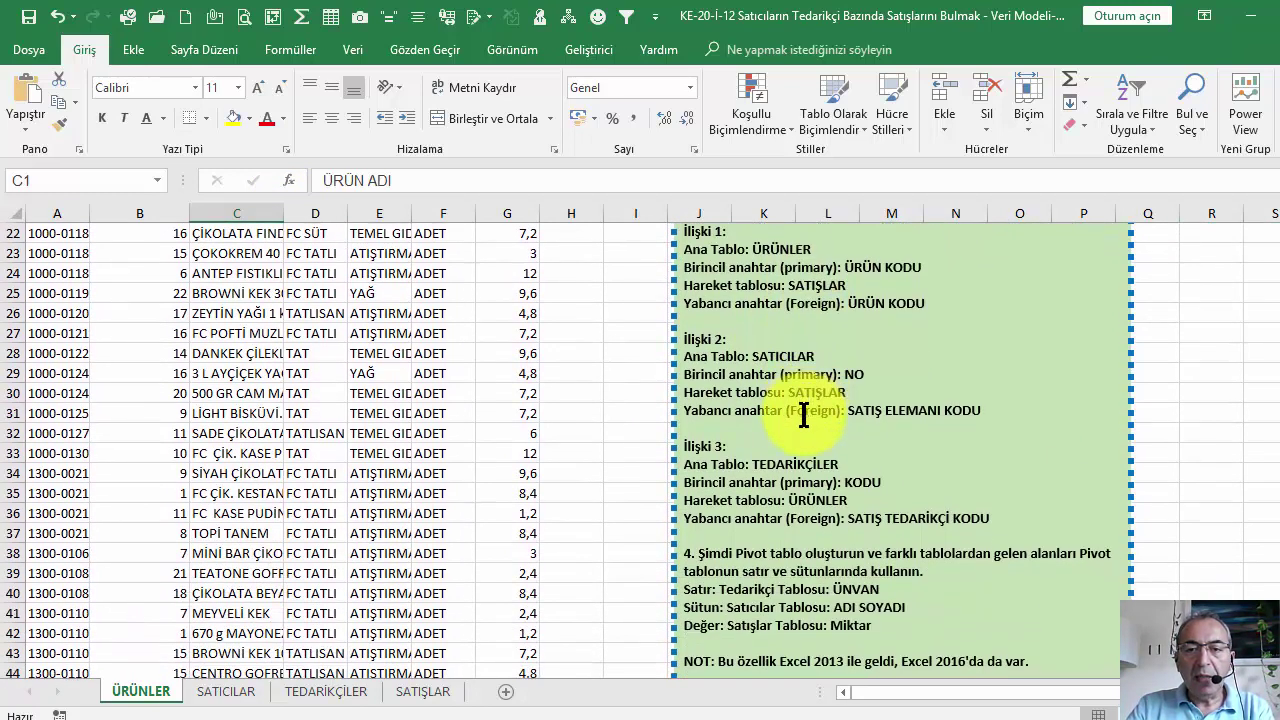
{"action": "scroll", "coordinate": [805, 418], "scroll_direction": "down", "scroll_amount": 1}
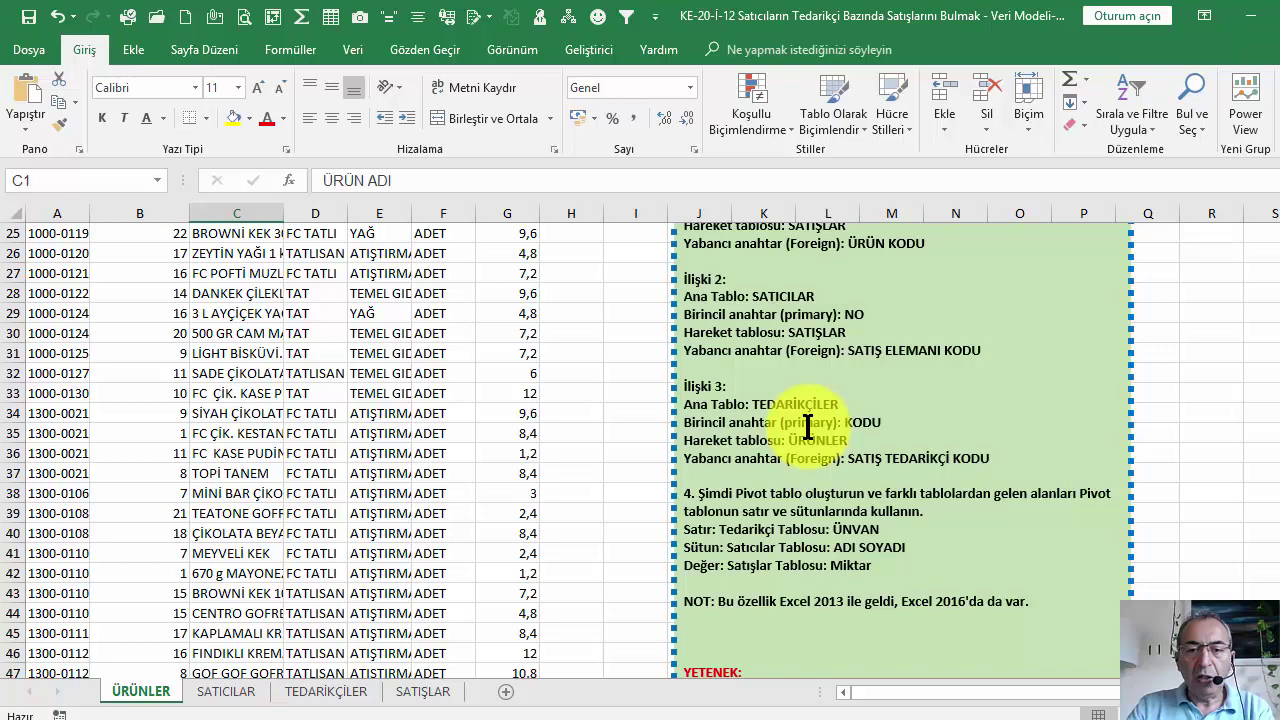
{"action": "scroll", "coordinate": [808, 426], "scroll_direction": "up", "scroll_amount": 3}
{"action": "scroll", "coordinate": [808, 426], "scroll_direction": "up", "scroll_amount": 5}
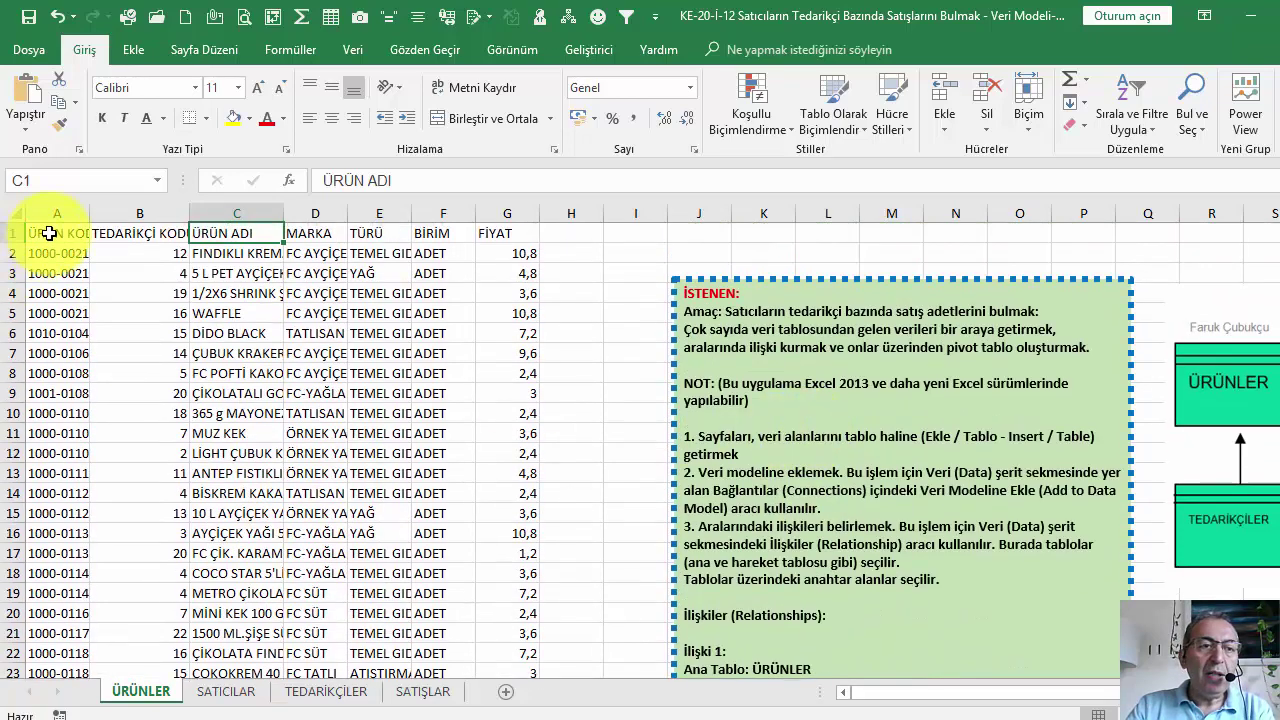
Step: Convert the product range A1:G100 into a table with headers named tblürünler
{"action": "left_click", "coordinate": [48, 233]}
{"action": "key", "text": "ctrl+shift+End"}
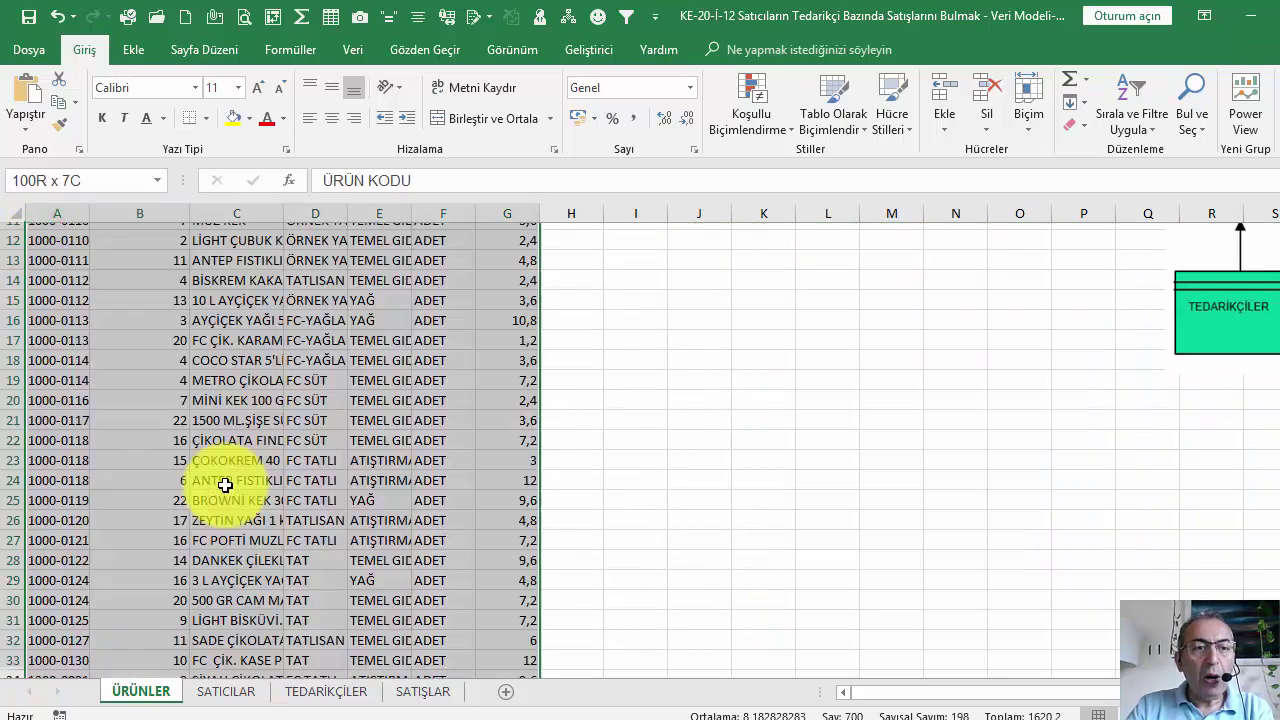
{"action": "left_click", "coordinate": [133, 50]}
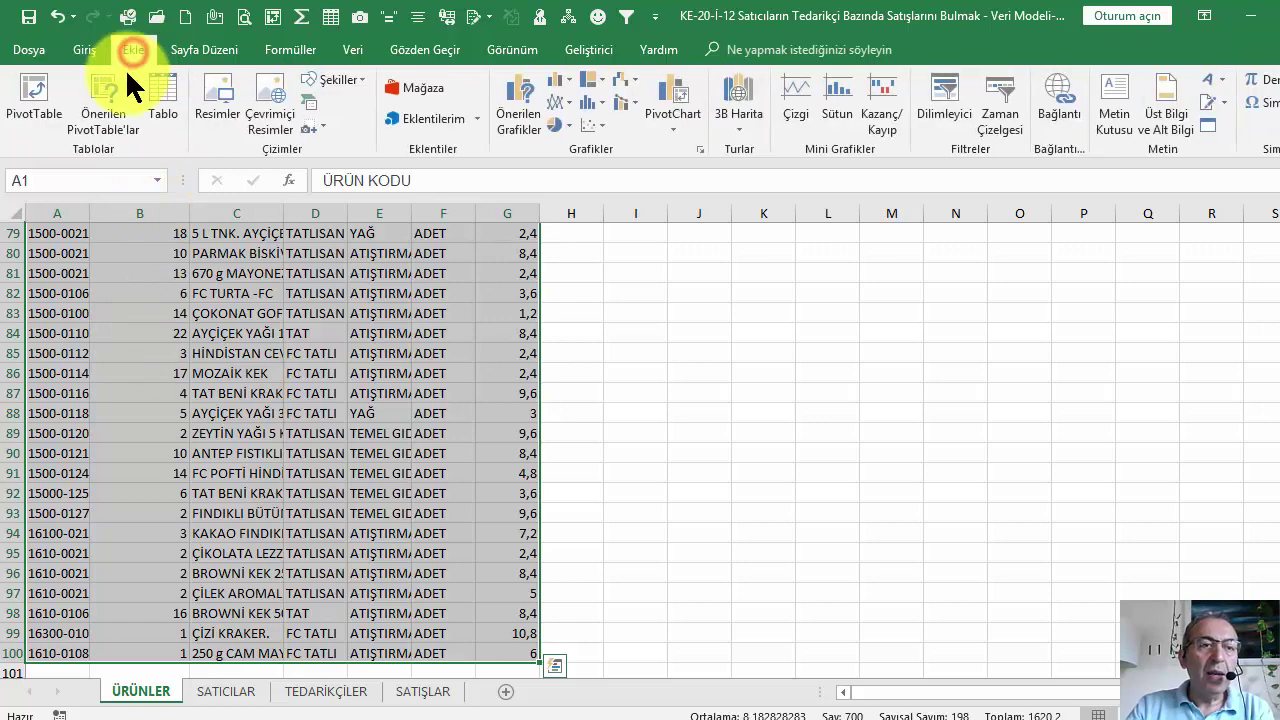
{"action": "left_click", "coordinate": [163, 100]}
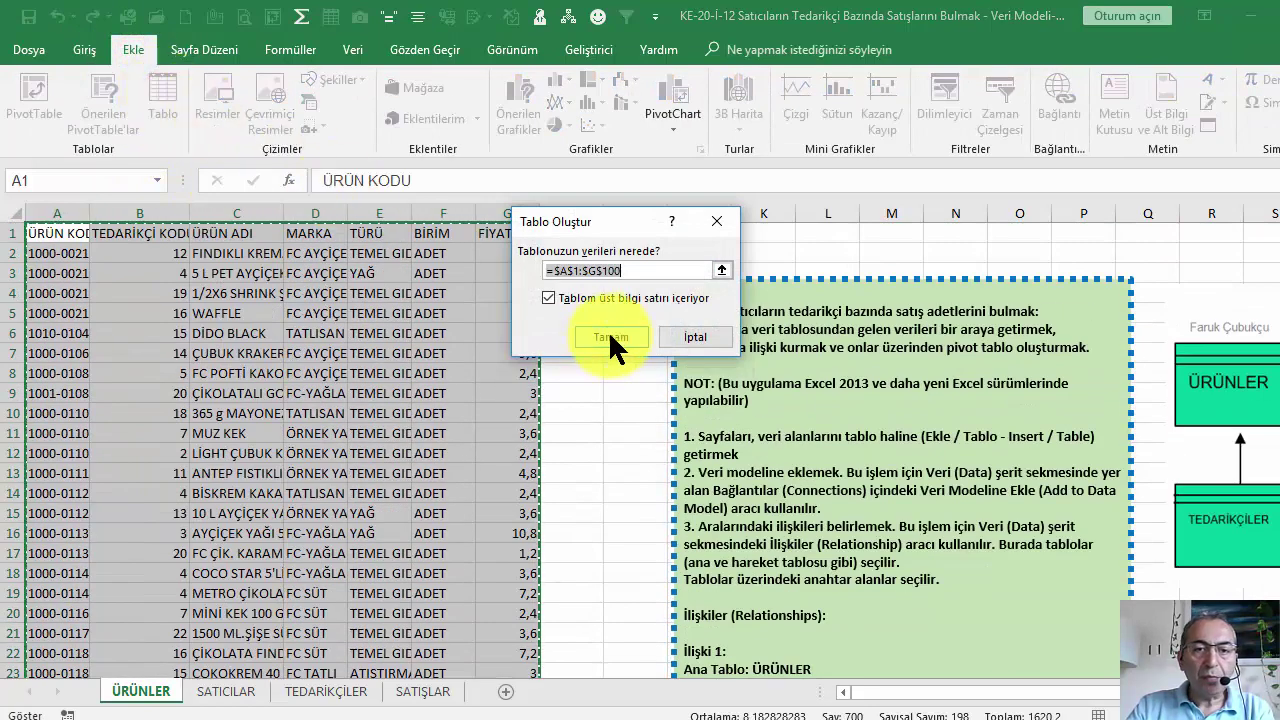
{"action": "left_click", "coordinate": [610, 338]}
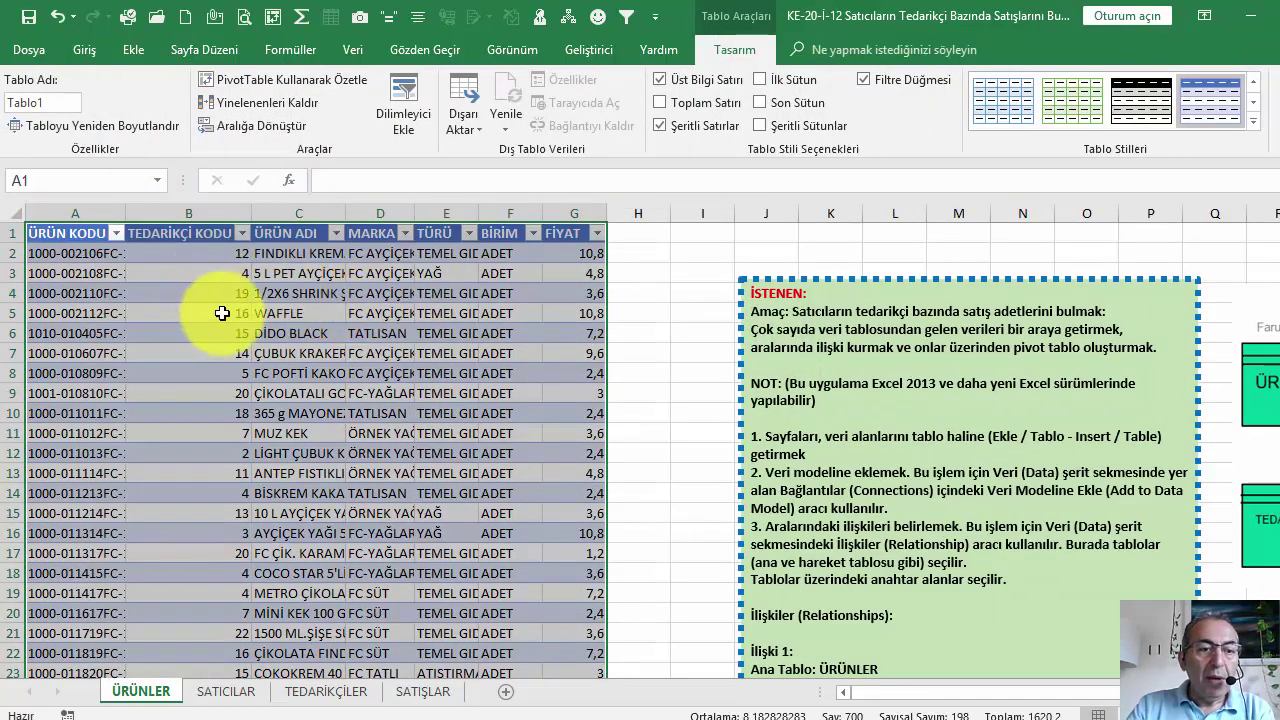
{"action": "left_click", "coordinate": [54, 100]}
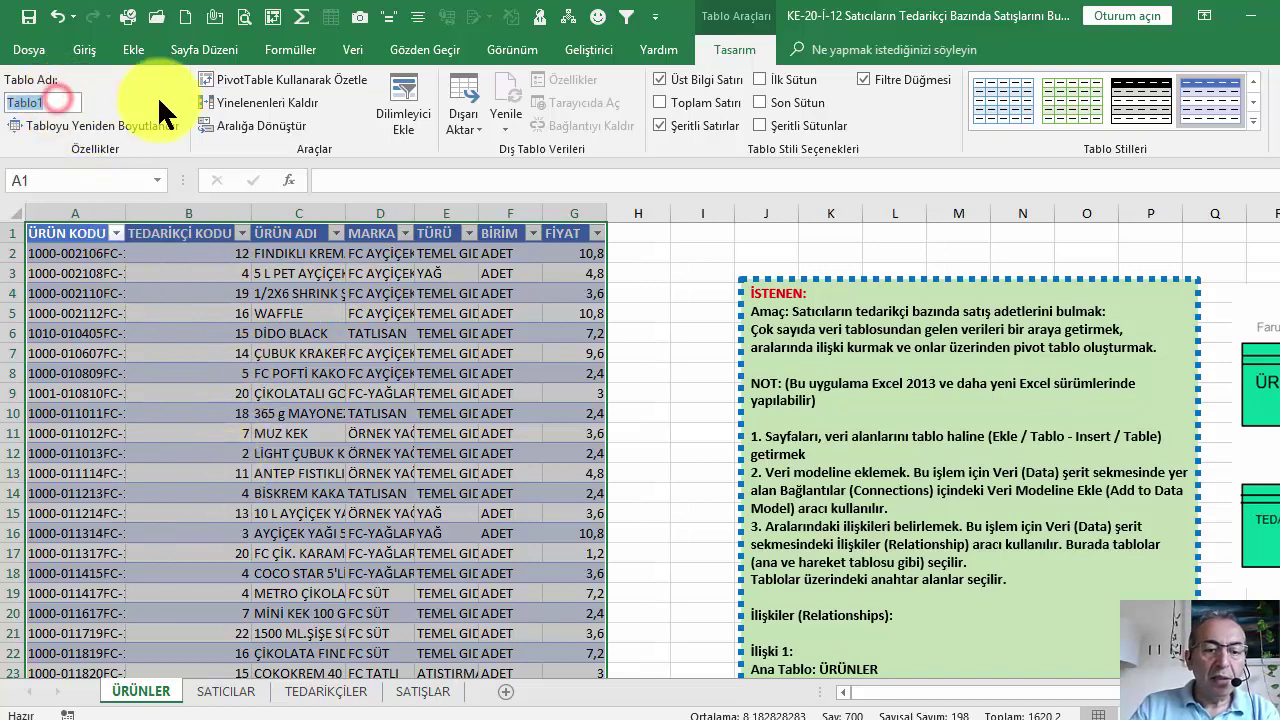
{"action": "type", "text": "tb"}
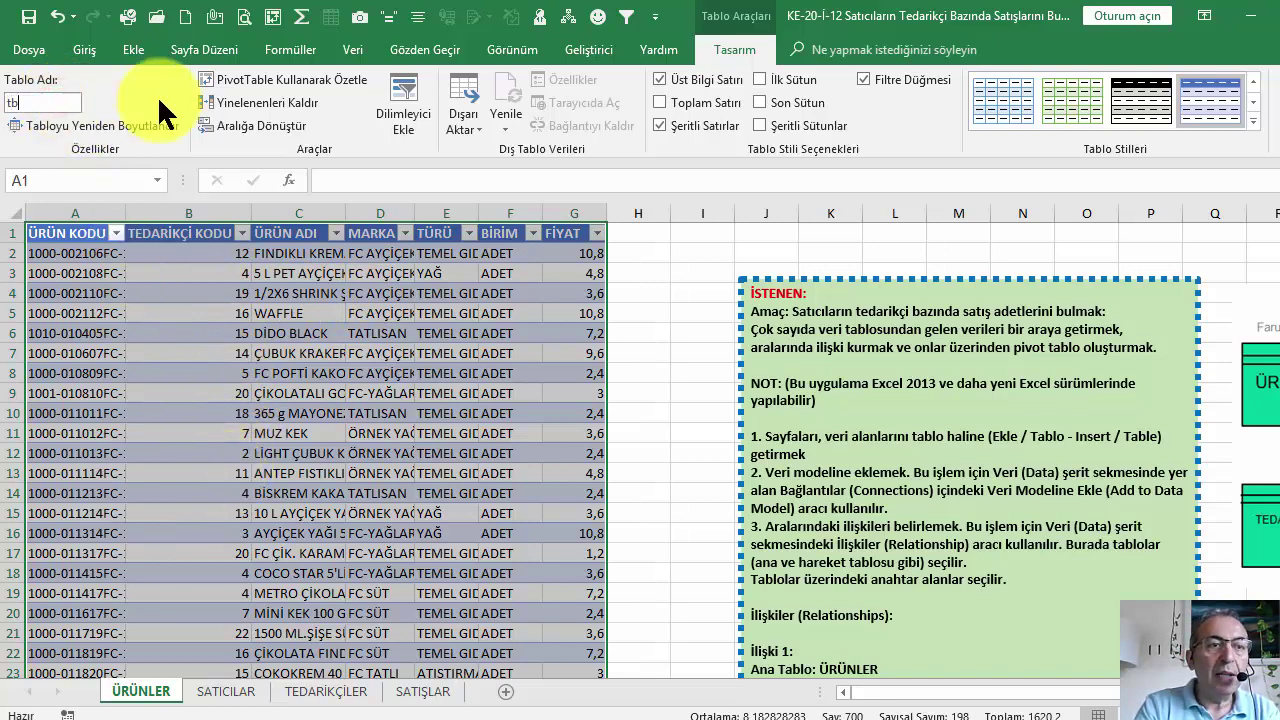
{"action": "type", "text": "lürünl"}
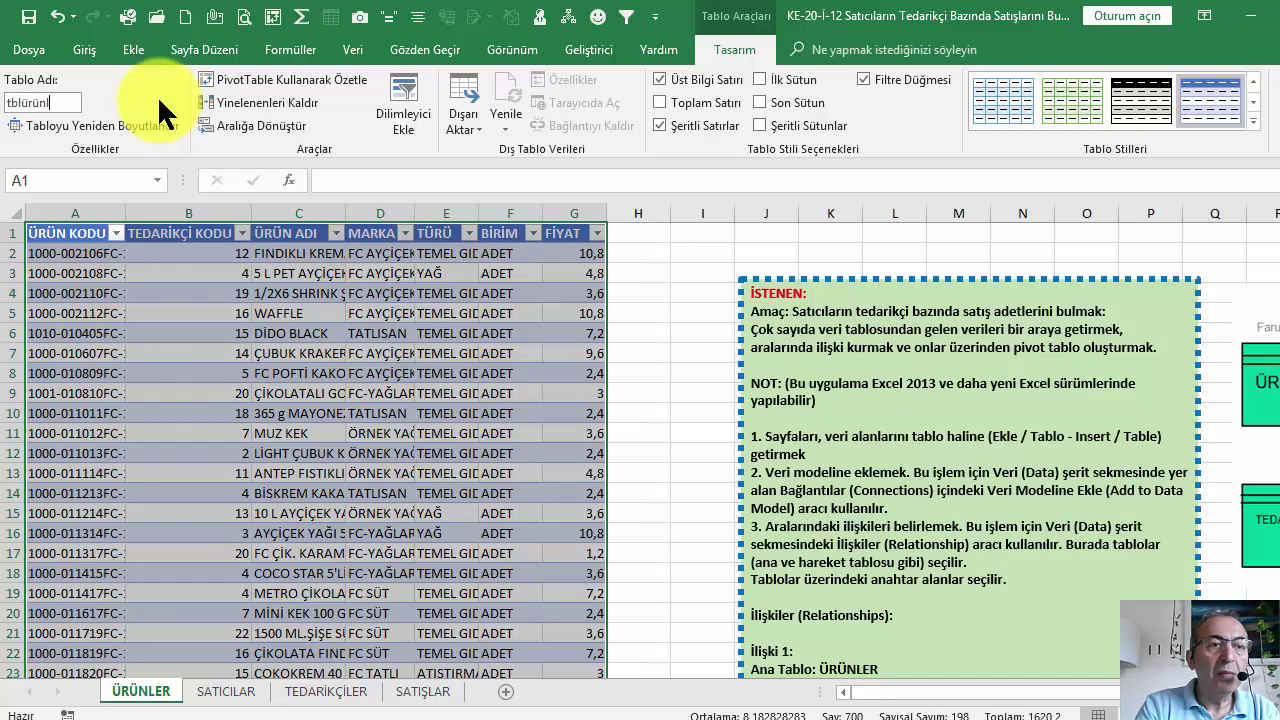
{"action": "type", "text": "er"}
{"action": "key", "text": "Return"}
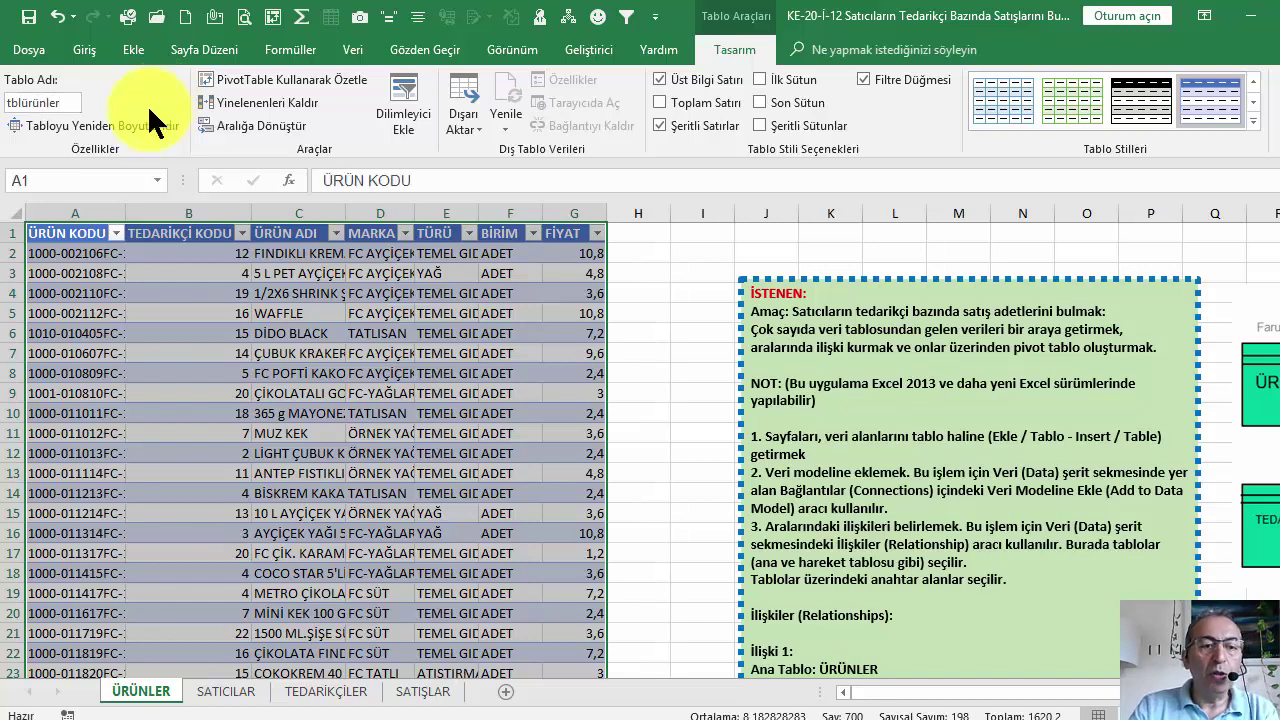
{"action": "left_click", "coordinate": [238, 692]}
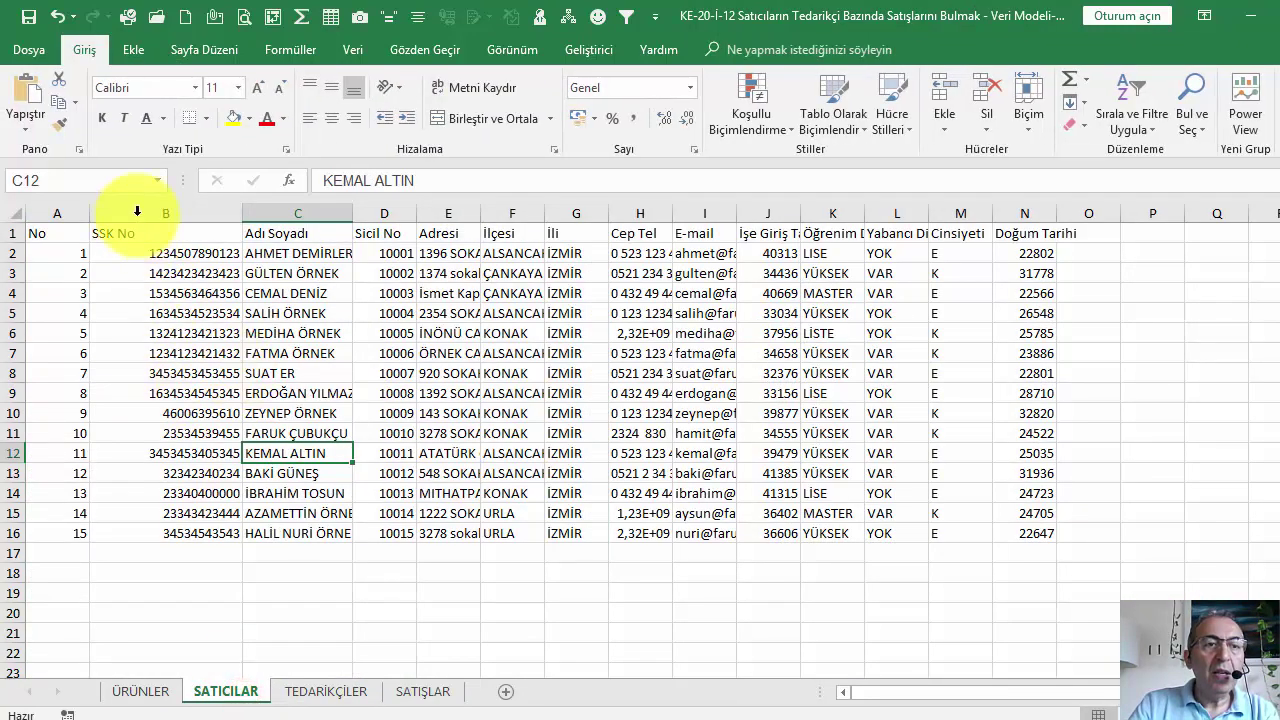
Step: Convert the salespeople range A1:N16 into a table with headers named tblsatıcılar
{"action": "left_click", "coordinate": [178, 277]}
{"action": "key", "text": "ctrl+a"}
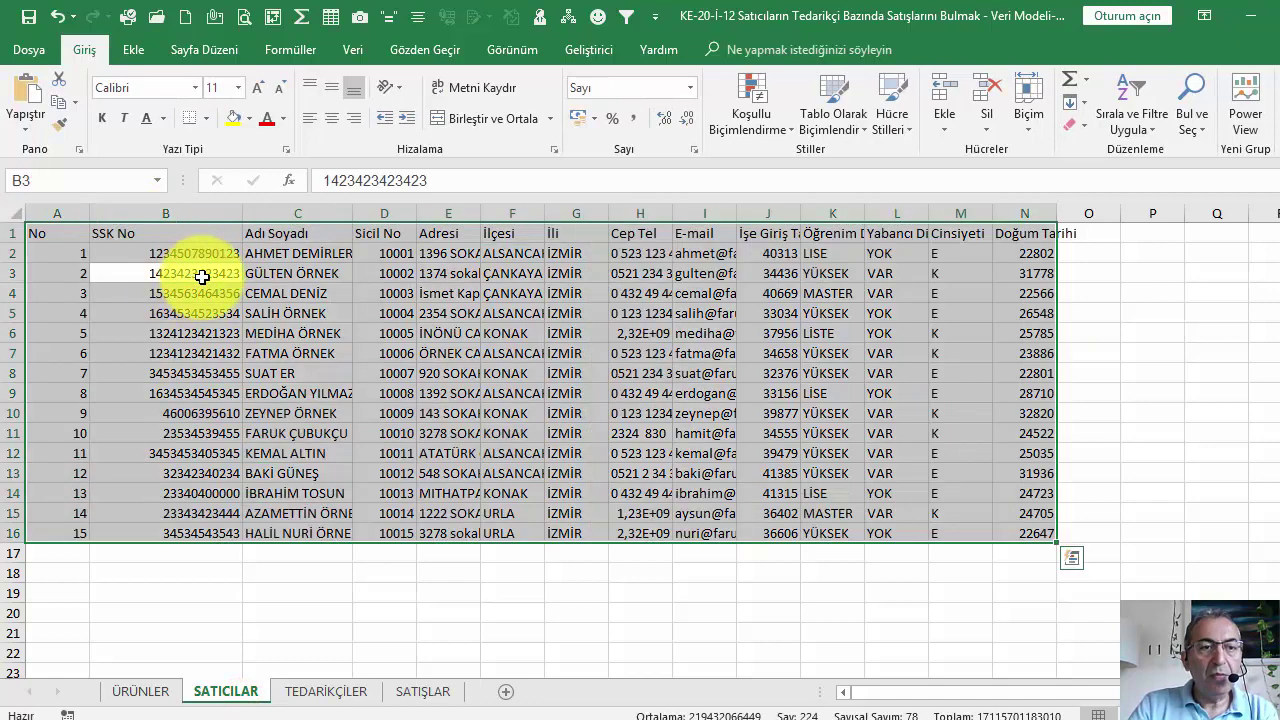
{"action": "left_click", "coordinate": [133, 50]}
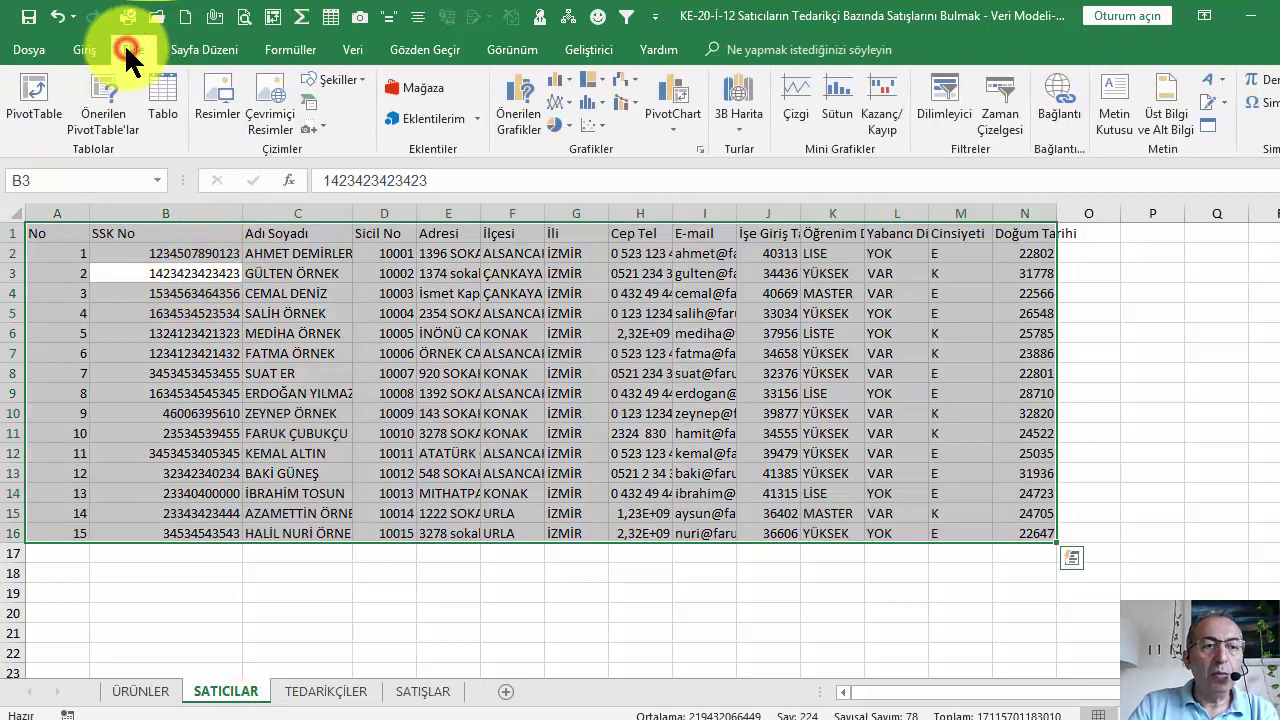
{"action": "left_click", "coordinate": [162, 95]}
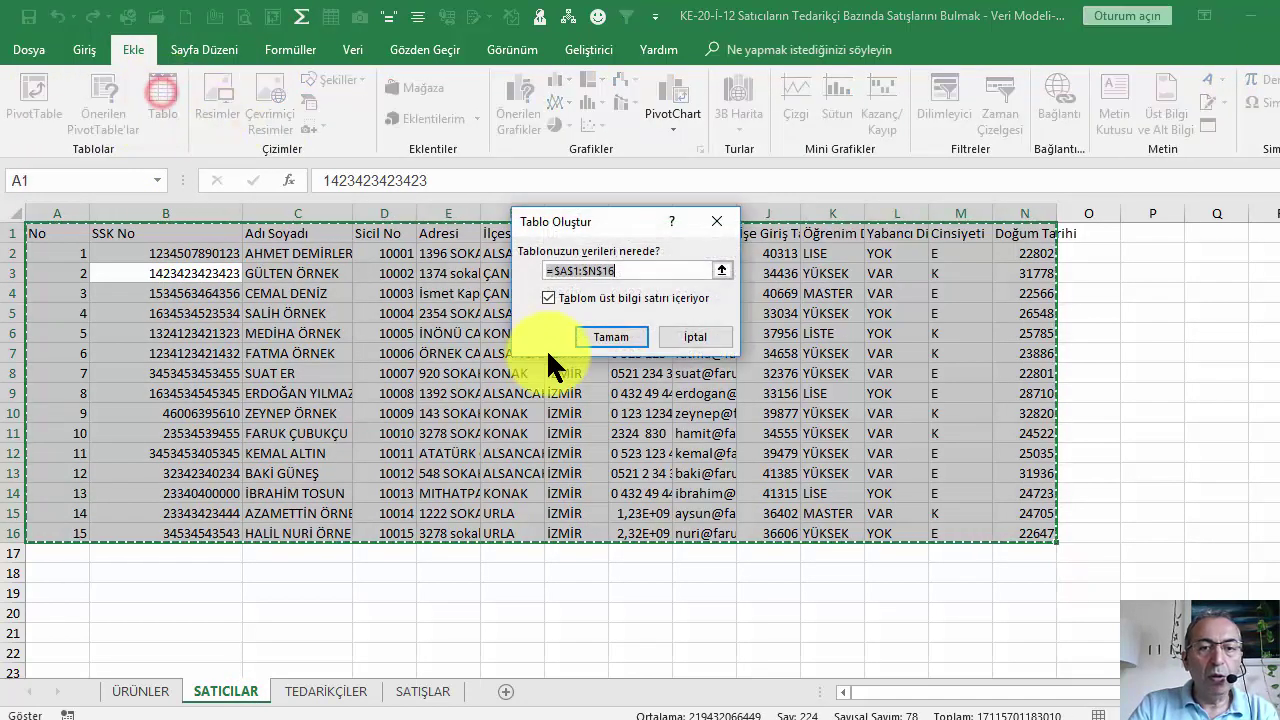
{"action": "left_click", "coordinate": [608, 337]}
{"action": "double_click", "coordinate": [40, 102]}
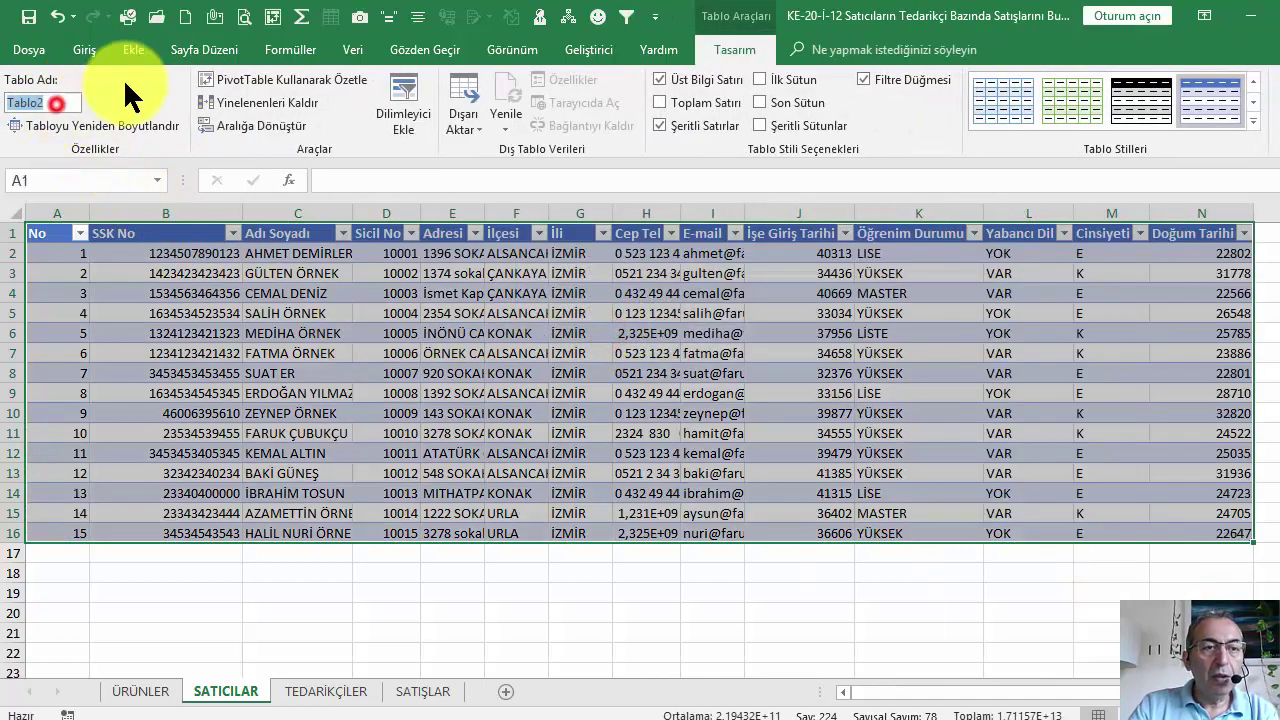
{"action": "type", "text": "tblsat"}
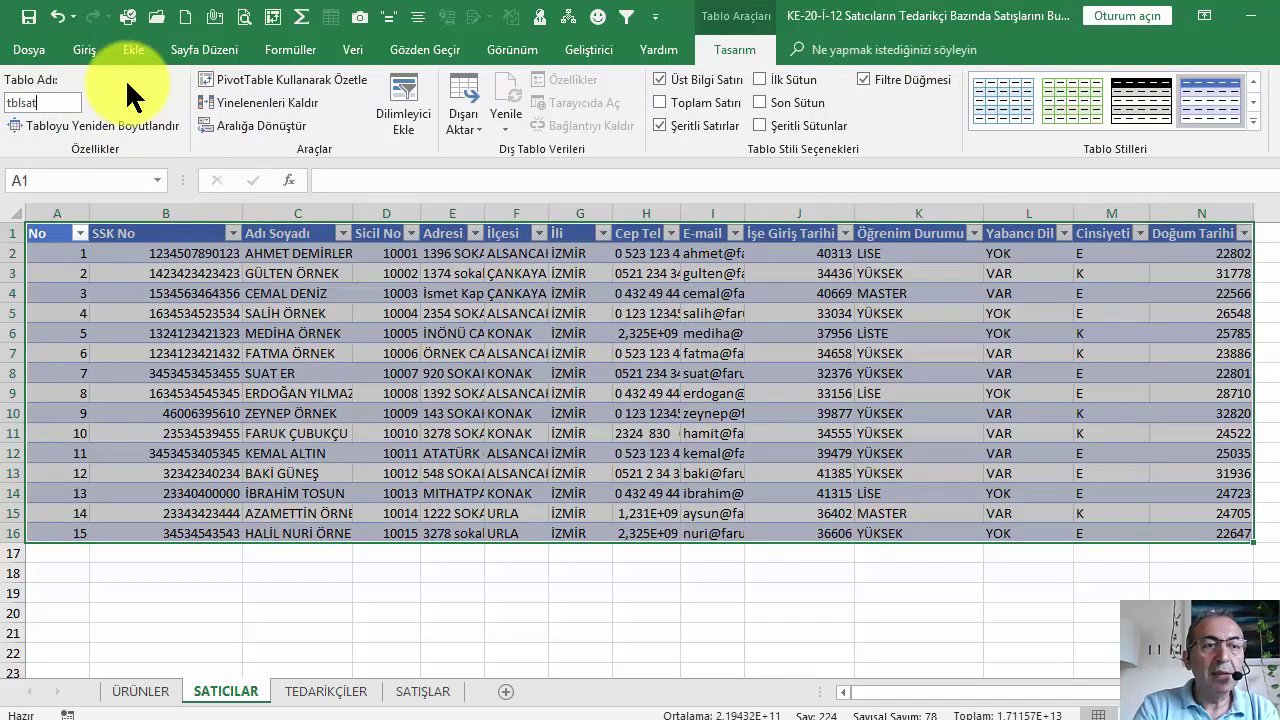
{"action": "type", "text": "ıcılar"}
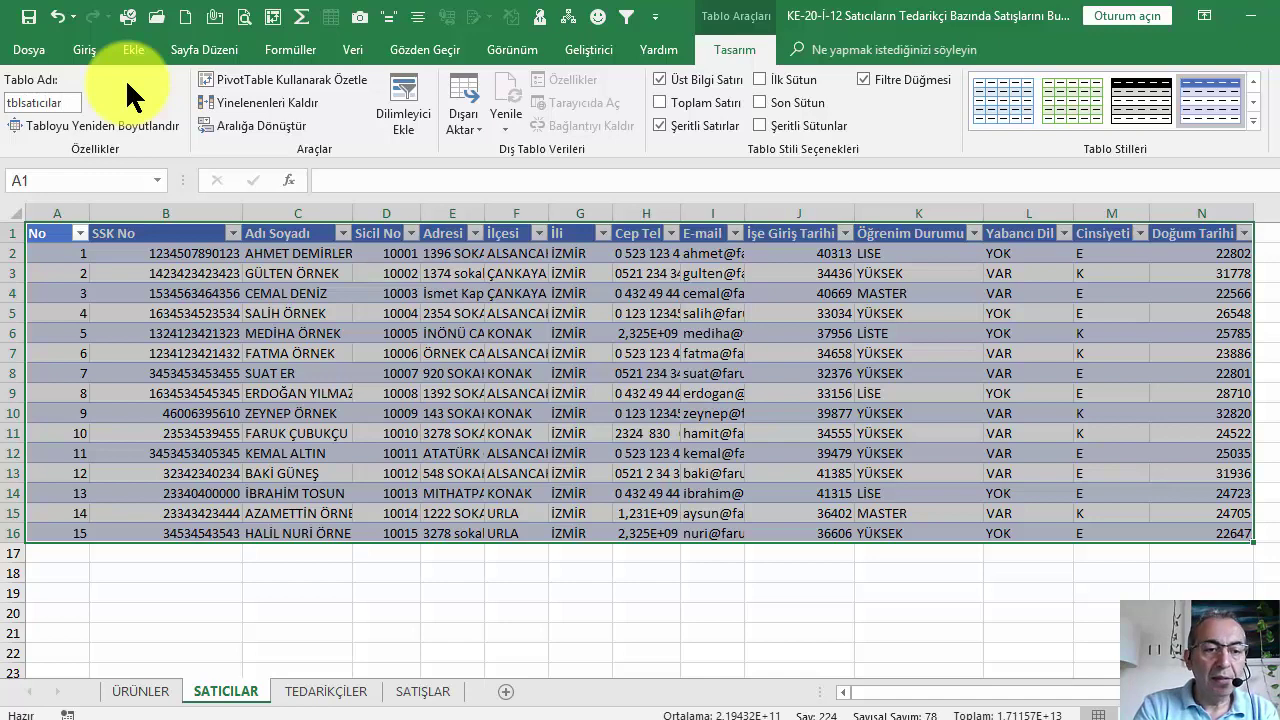
{"action": "key", "text": "Return"}
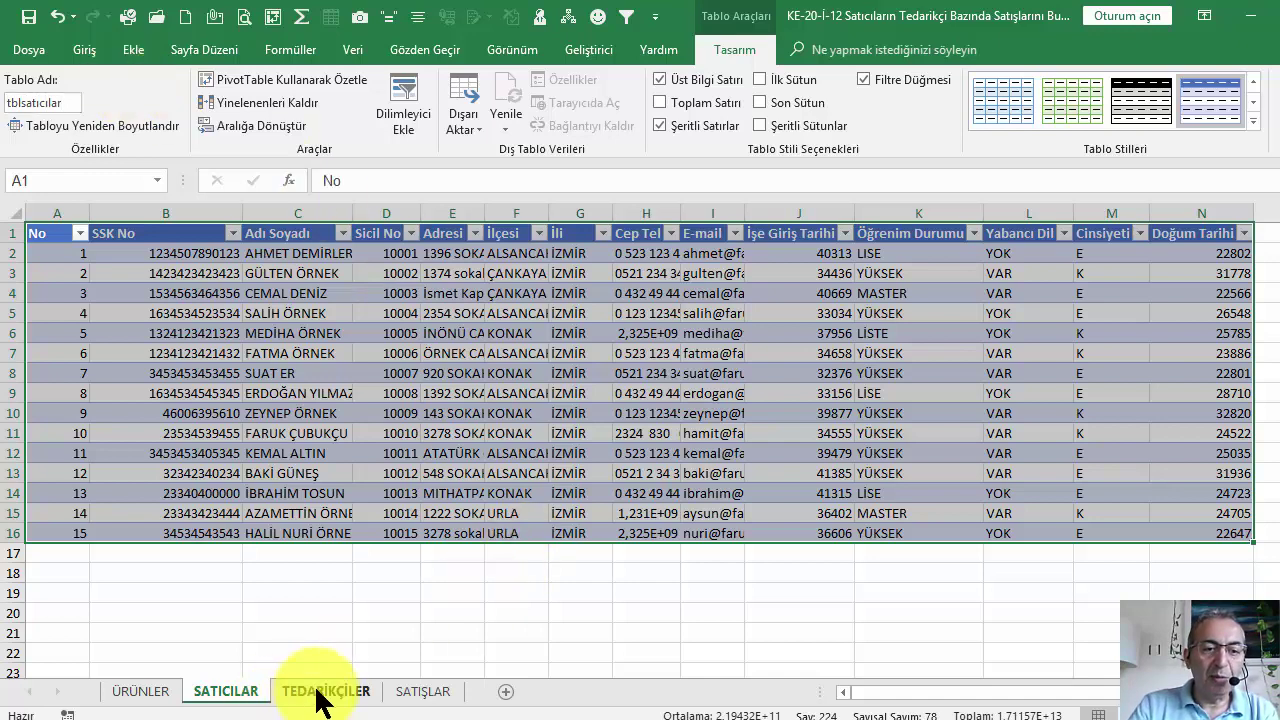
{"action": "left_click", "coordinate": [317, 690]}
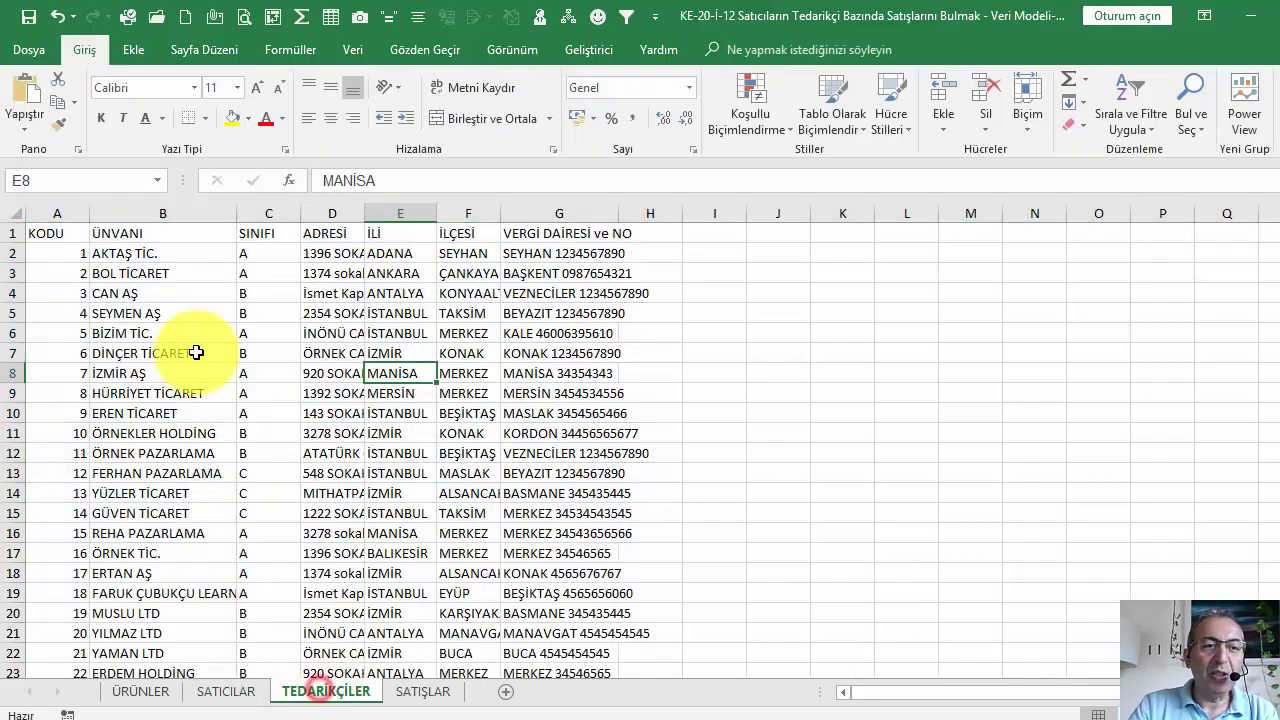
Step: Convert the supplier range A1:G23 into a table named tbltedarikçiler, cancelling an accidental PivotTable start
{"action": "left_click", "coordinate": [142, 230]}
{"action": "key", "text": "ctrl+a"}
{"action": "left_click", "coordinate": [131, 50]}
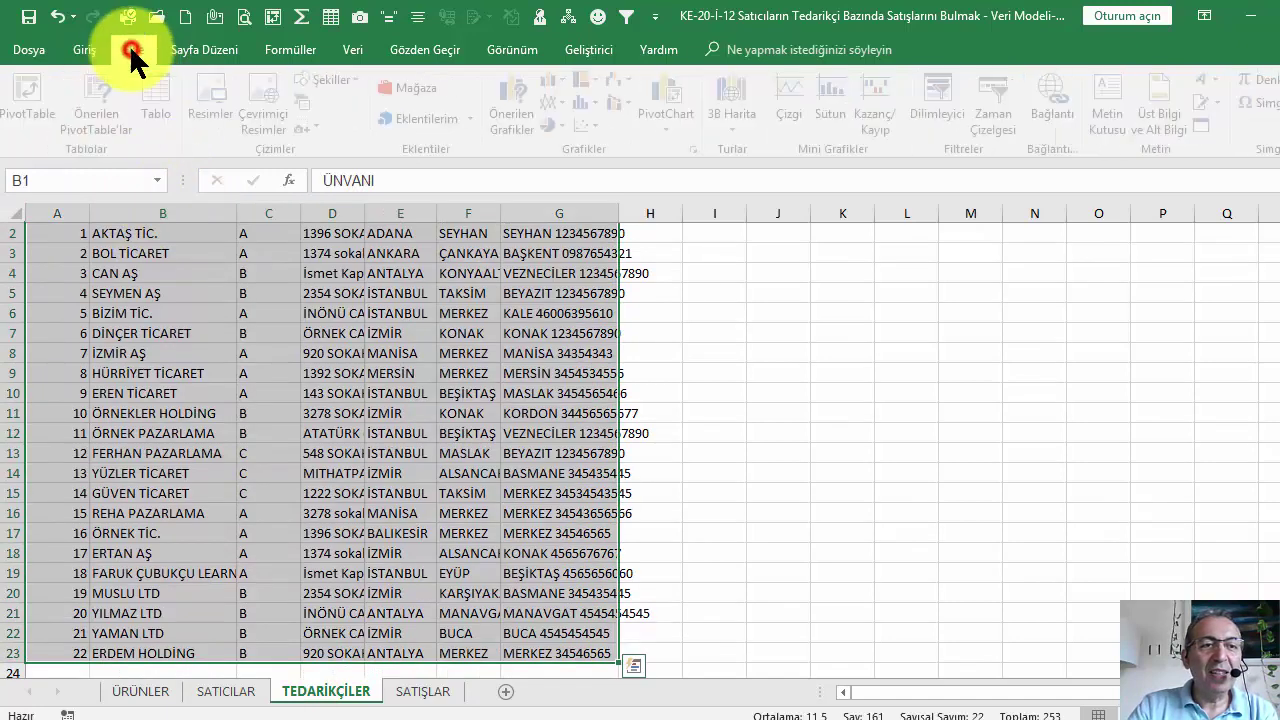
{"action": "left_click", "coordinate": [33, 100]}
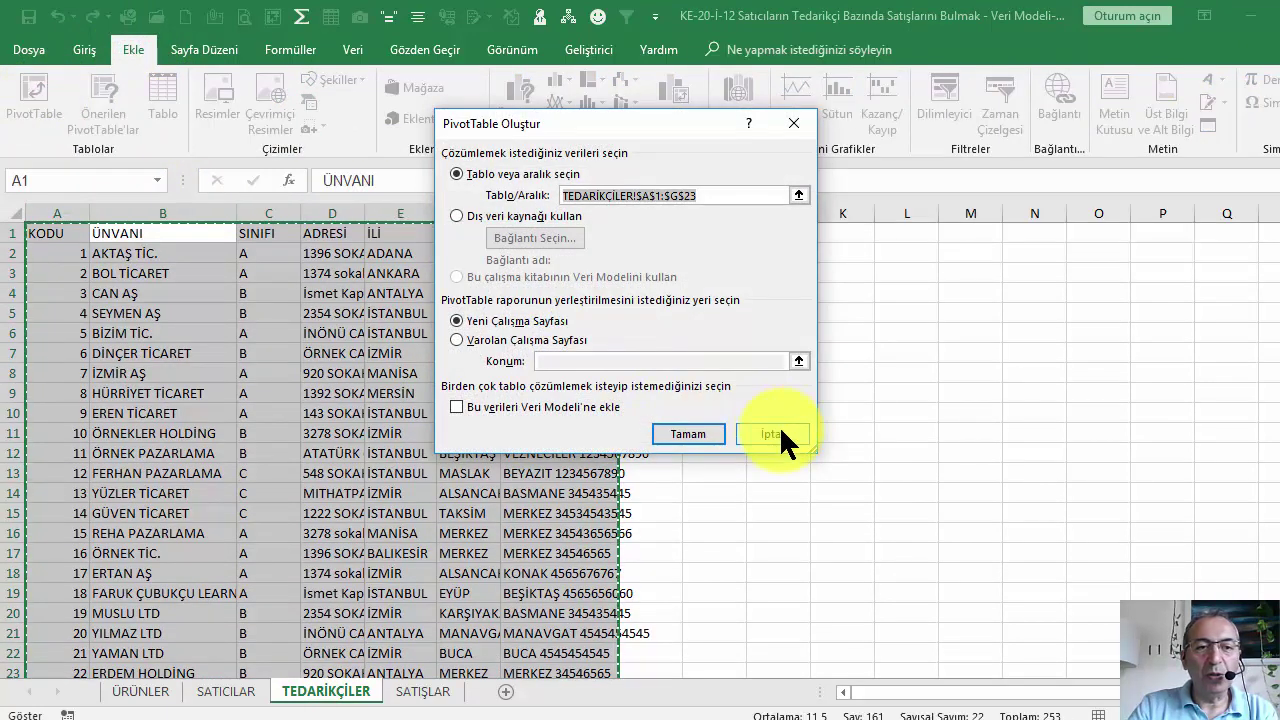
{"action": "left_click", "coordinate": [781, 432]}
{"action": "left_click", "coordinate": [162, 88]}
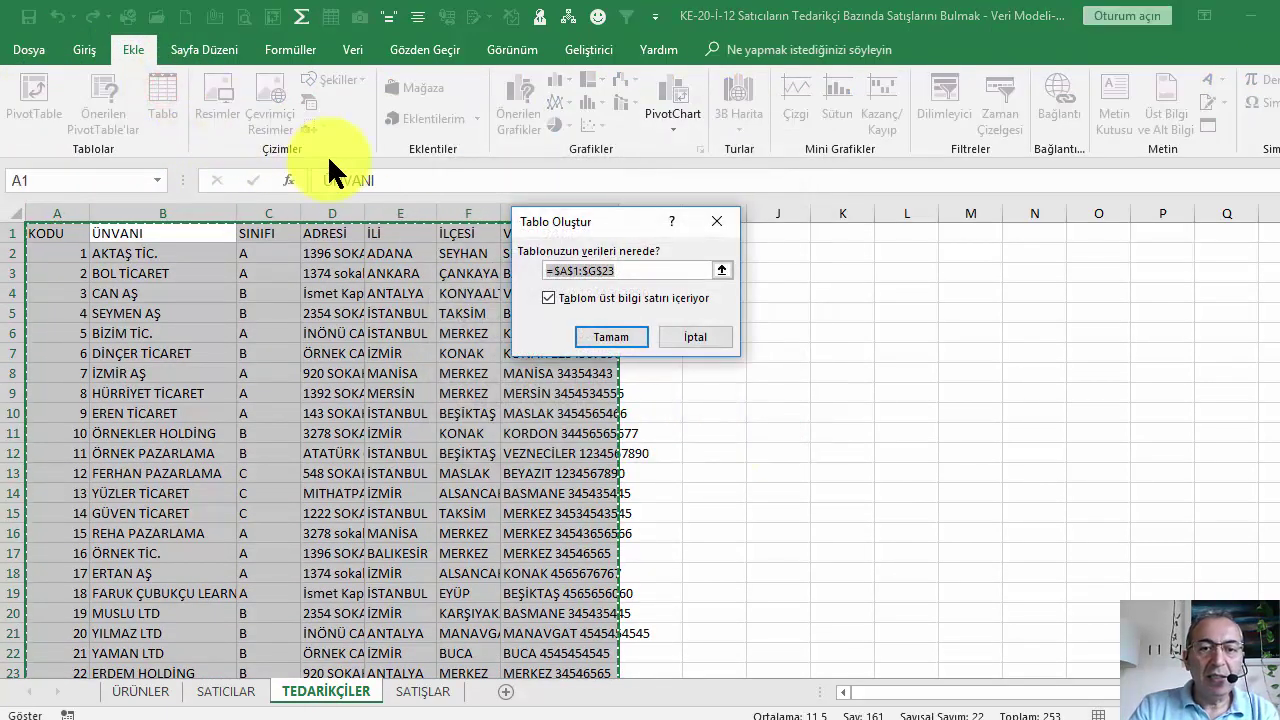
{"action": "left_click", "coordinate": [611, 336]}
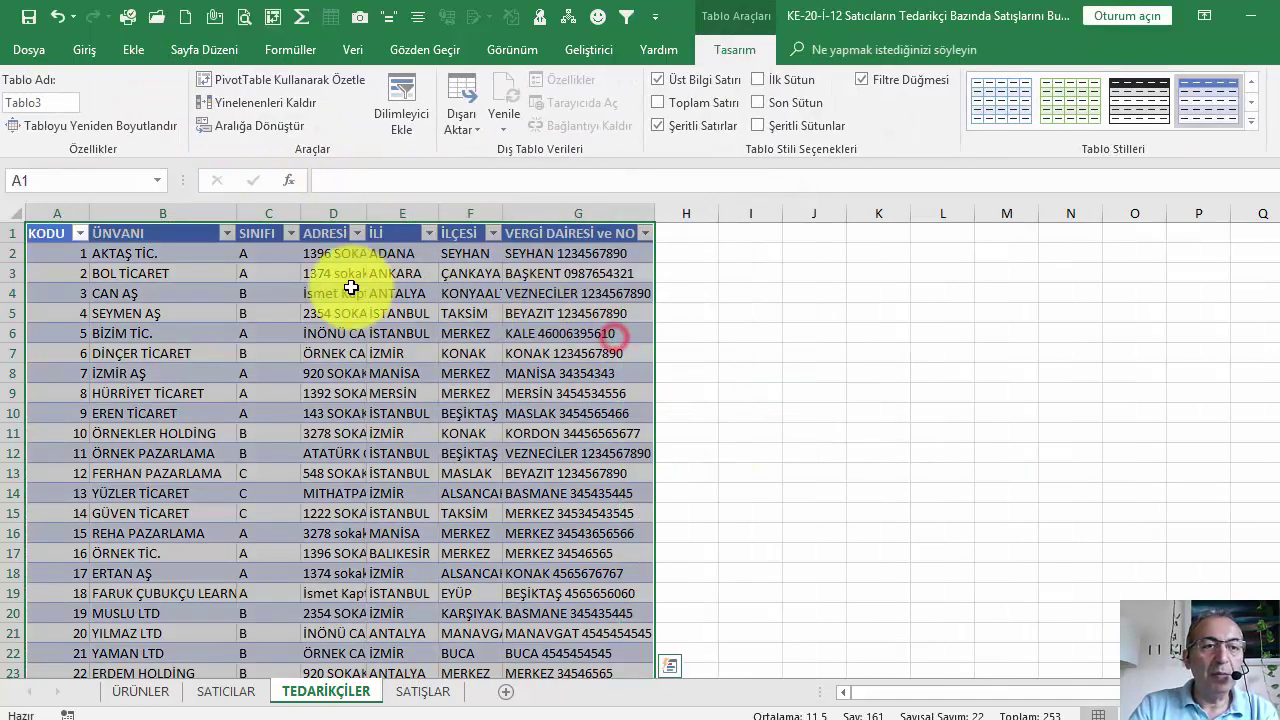
{"action": "left_click", "coordinate": [40, 102]}
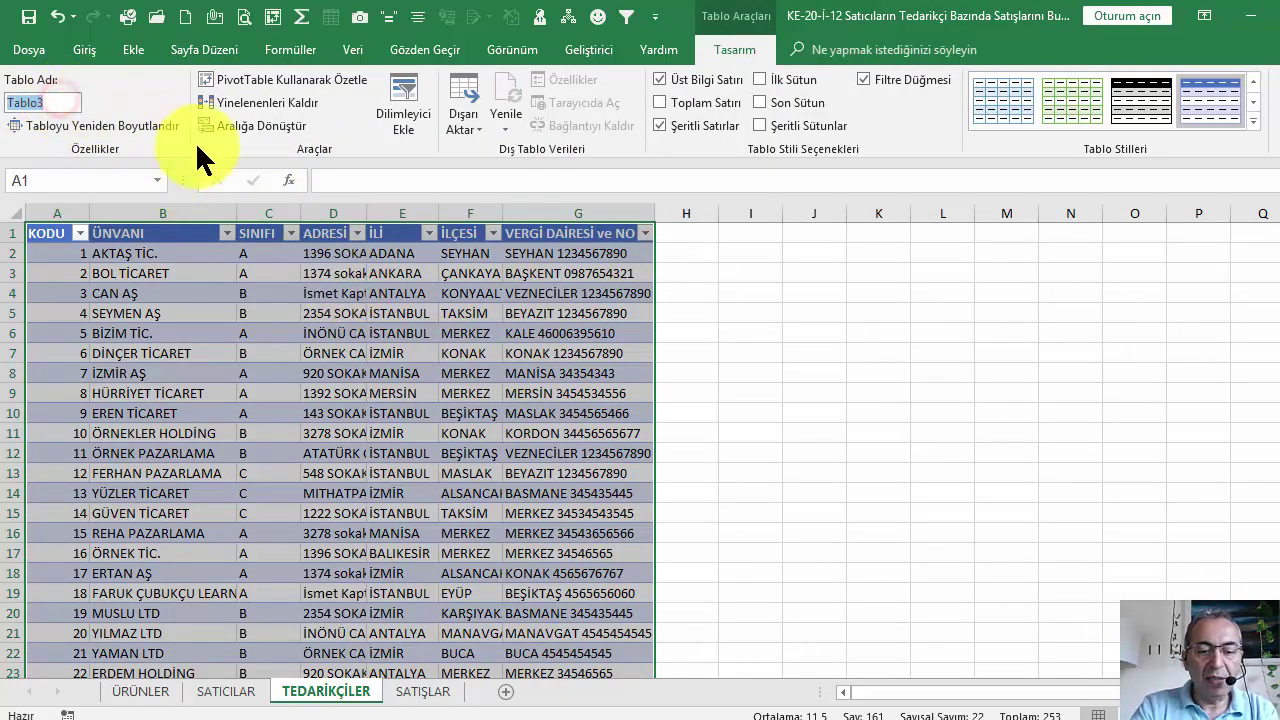
{"action": "type", "text": "tbltedari"}
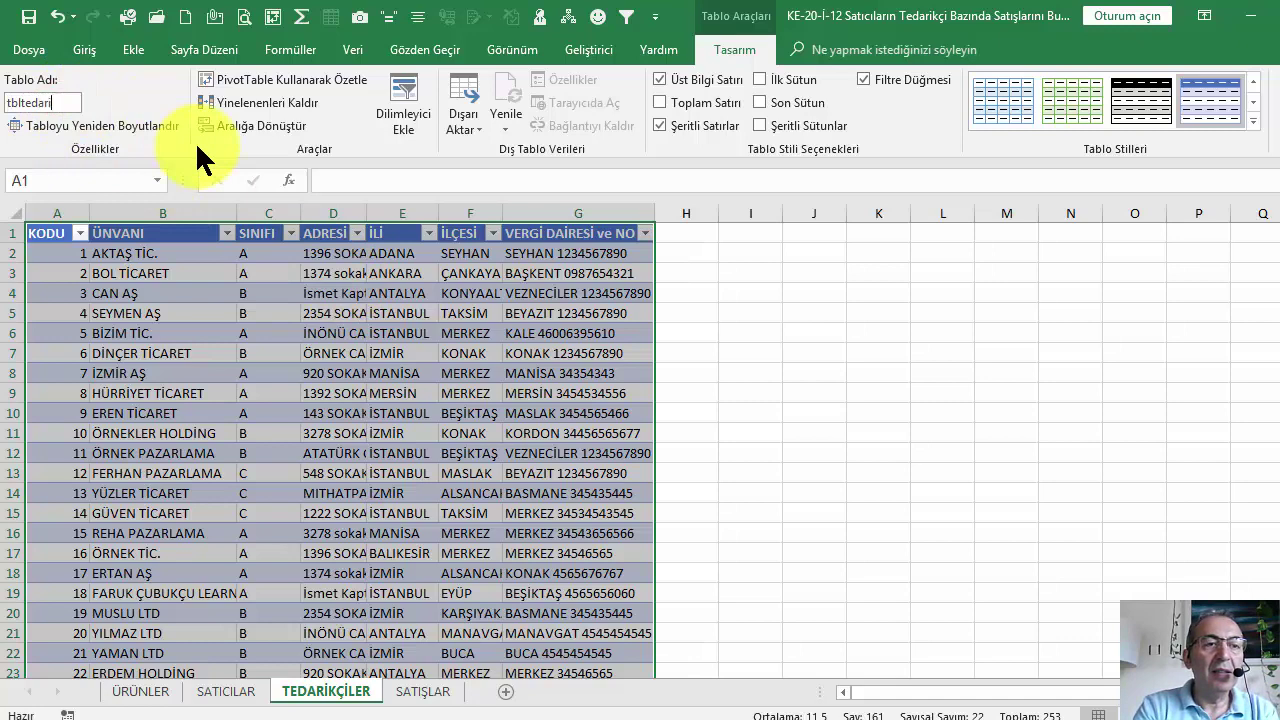
{"action": "type", "text": "kçiler"}
{"action": "key", "text": "Return"}
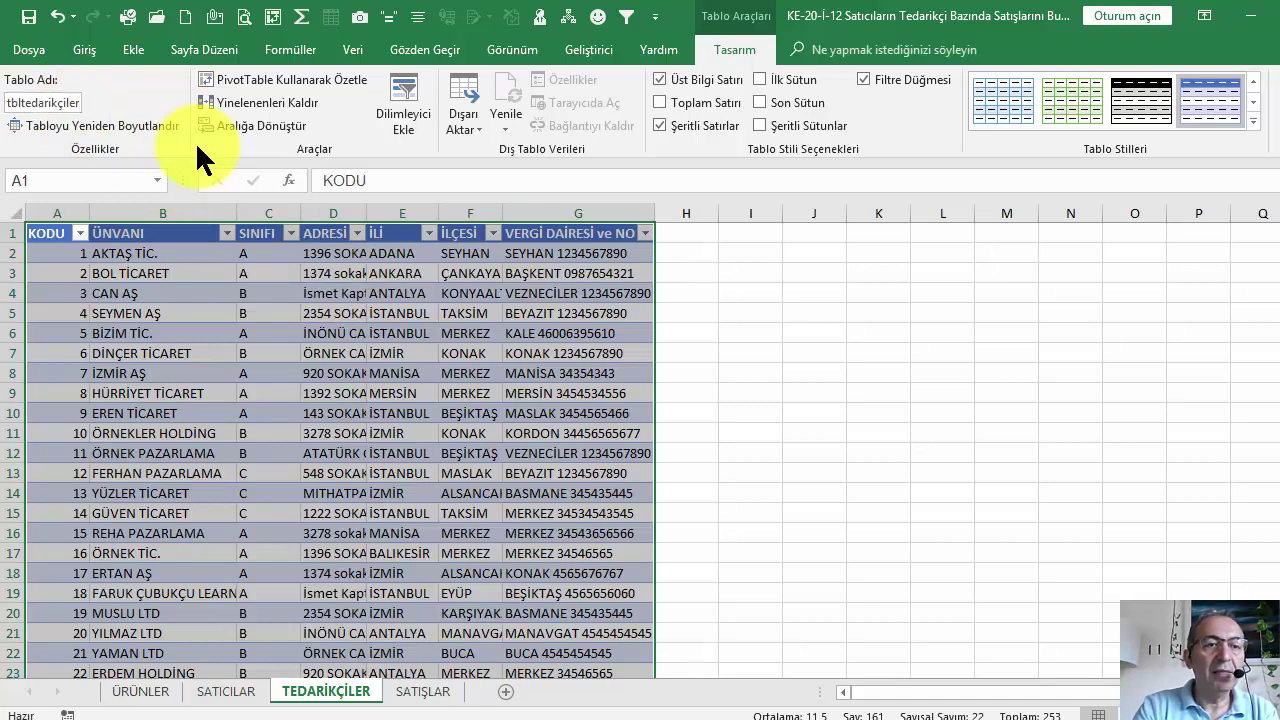
{"action": "left_click", "coordinate": [440, 692]}
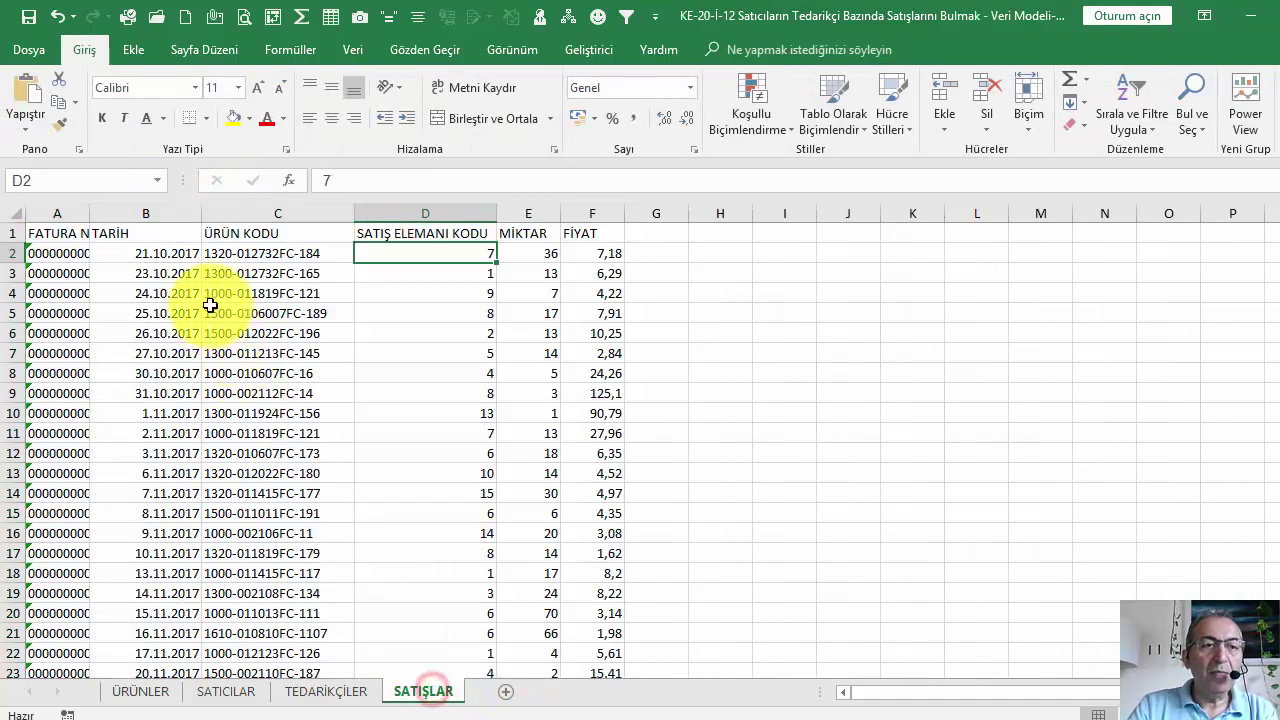
Step: Convert the SATIŞLAR sales range A1:F174 into a table named tblsatışlar
{"action": "left_click", "coordinate": [211, 303]}
{"action": "left_click", "coordinate": [119, 233]}
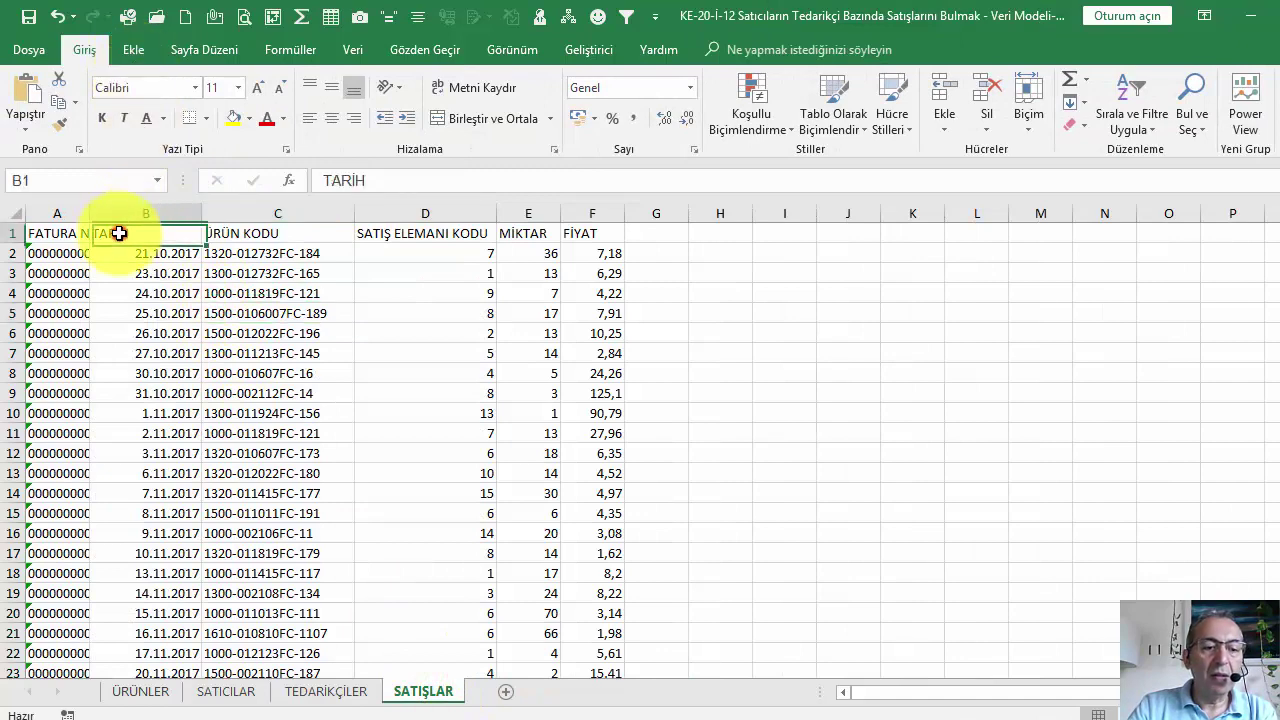
{"action": "key", "text": "ctrl+a"}
{"action": "left_click", "coordinate": [133, 50]}
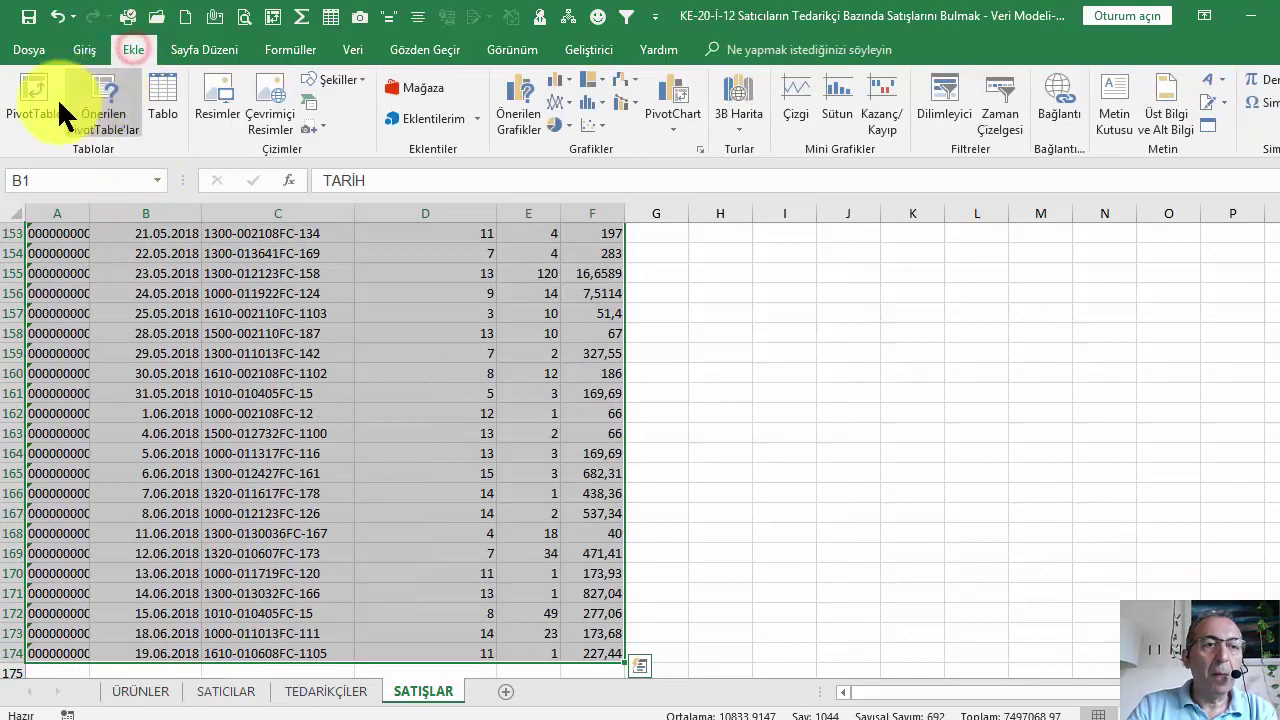
{"action": "left_click", "coordinate": [160, 97]}
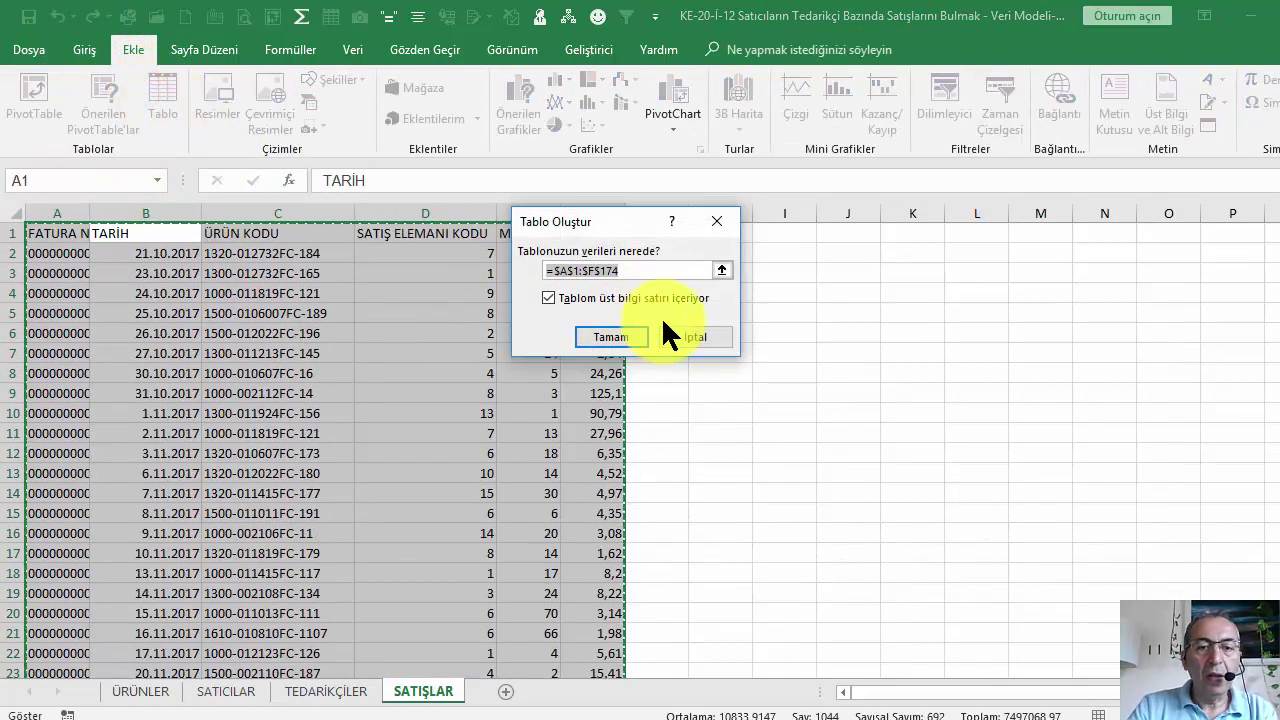
{"action": "left_click", "coordinate": [613, 335]}
{"action": "left_click", "coordinate": [60, 102]}
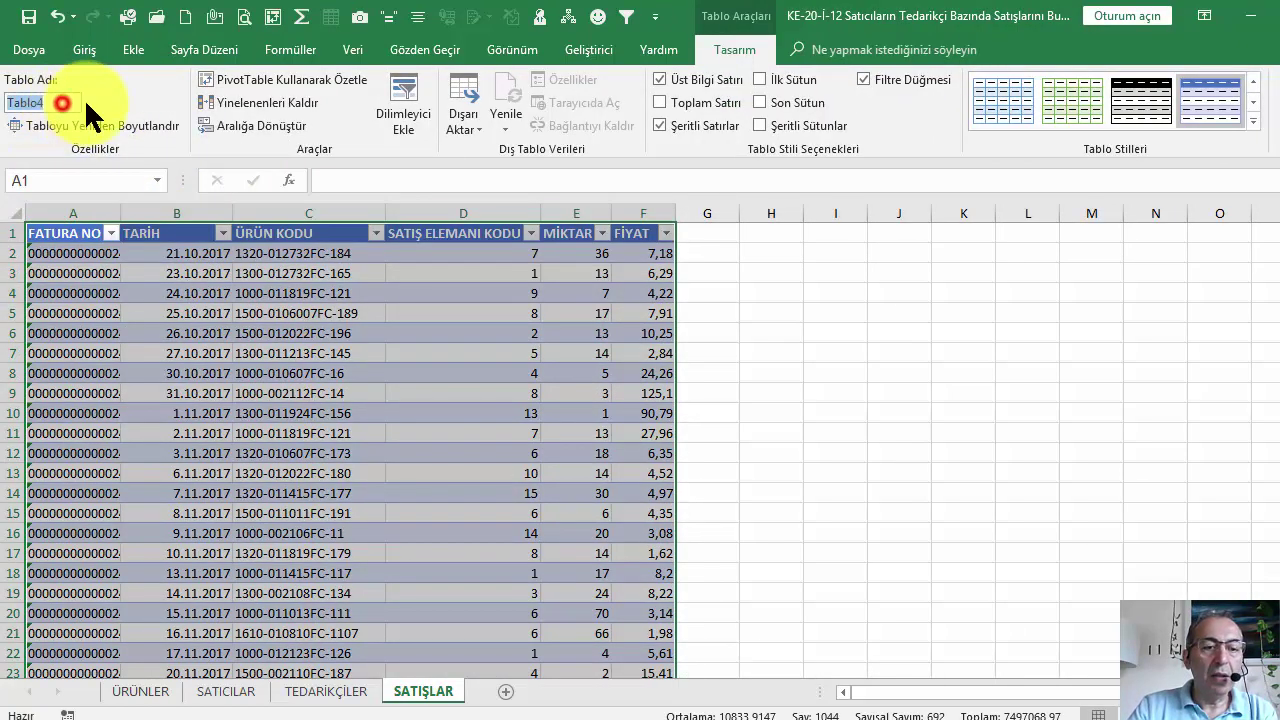
{"action": "type", "text": "tbls"}
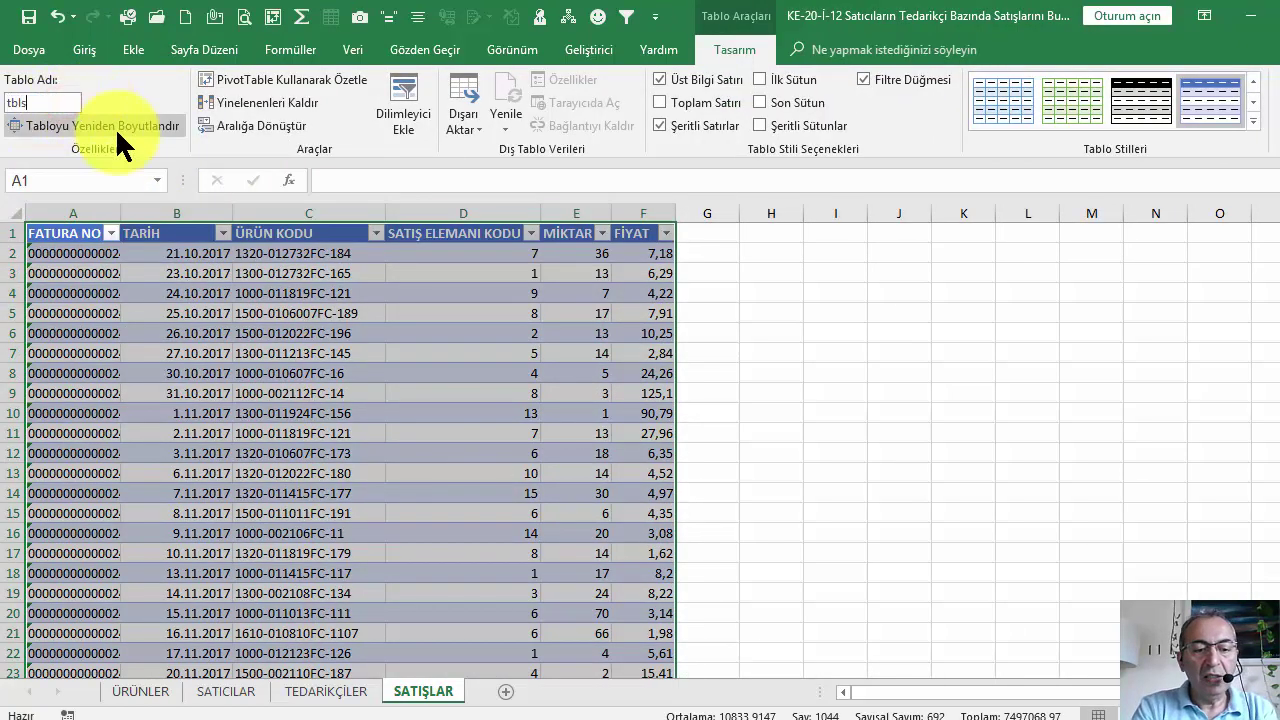
{"action": "type", "text": "atışlar"}
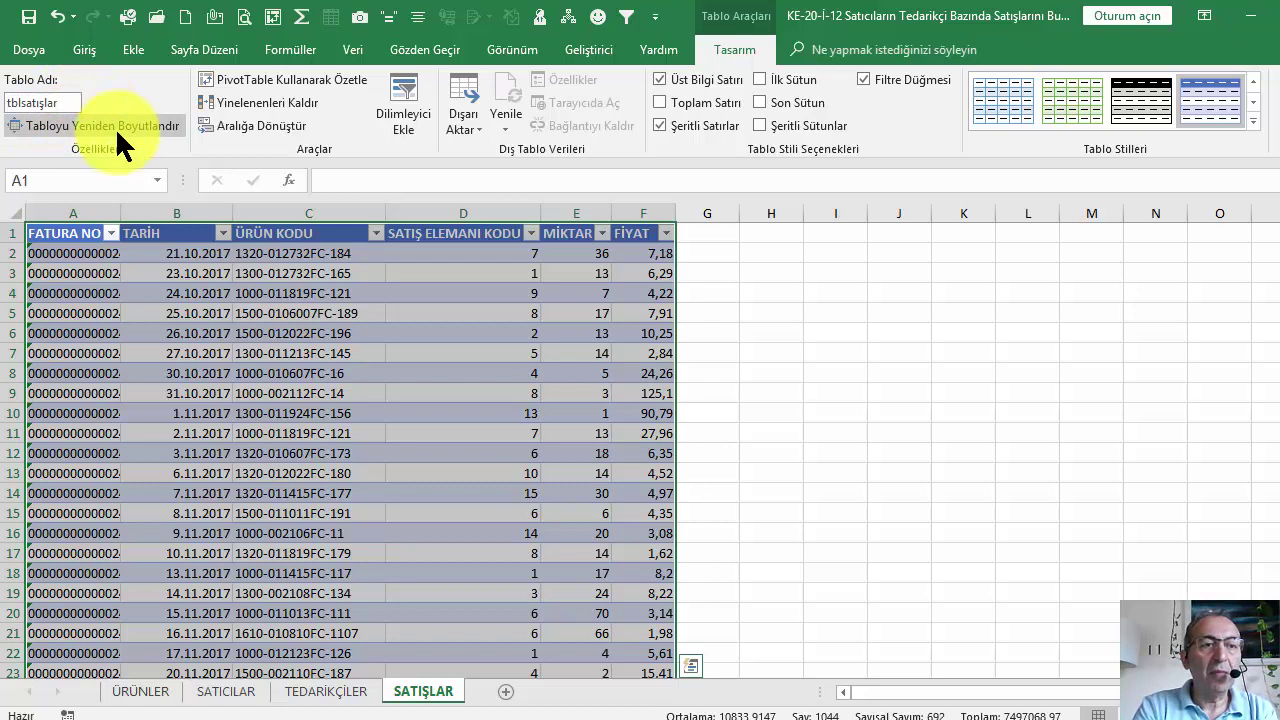
{"action": "key", "text": "Return"}
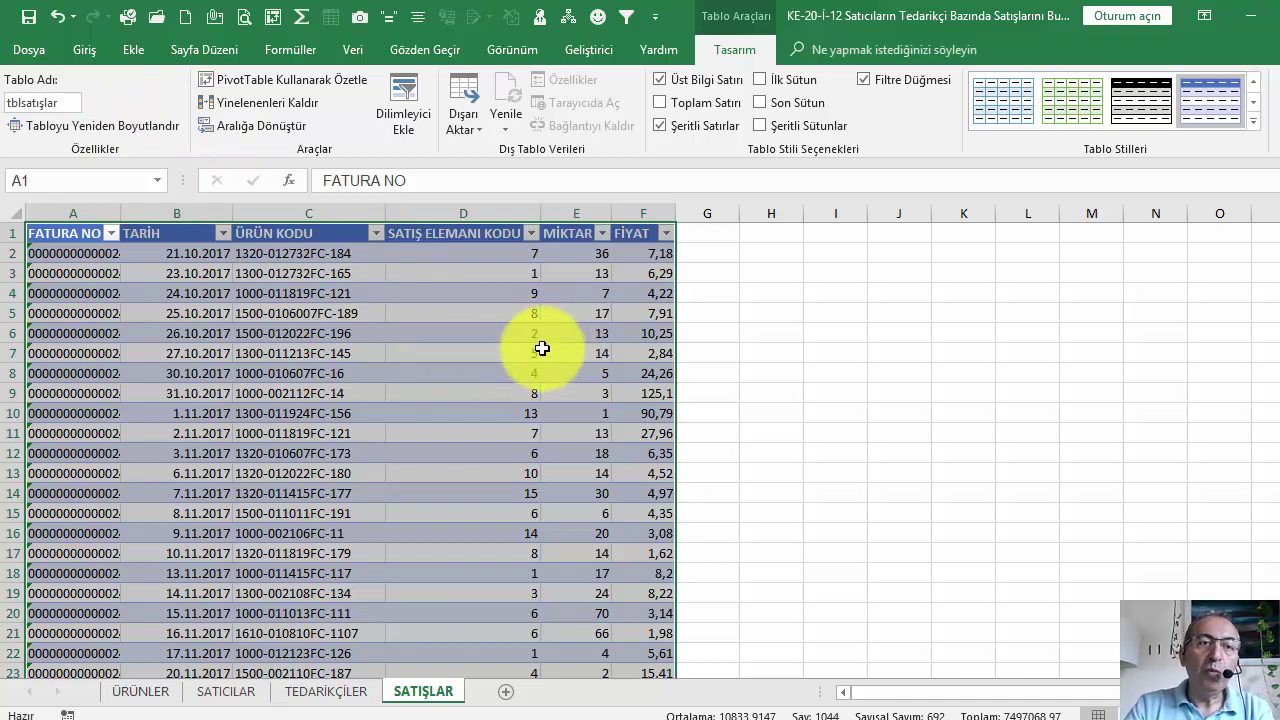
Step: From Workbook Connections, add tblsatıcılar to the Data Model via the Tables list
{"action": "left_click", "coordinate": [353, 44]}
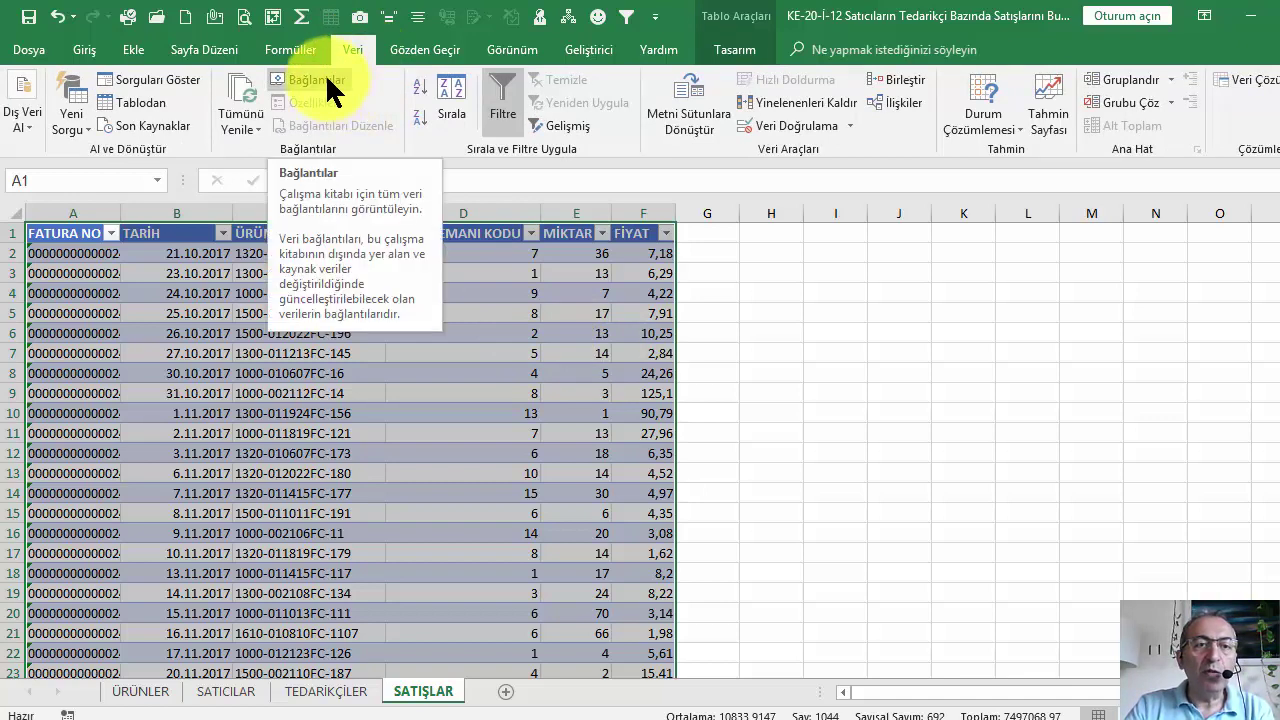
{"action": "left_click", "coordinate": [326, 78]}
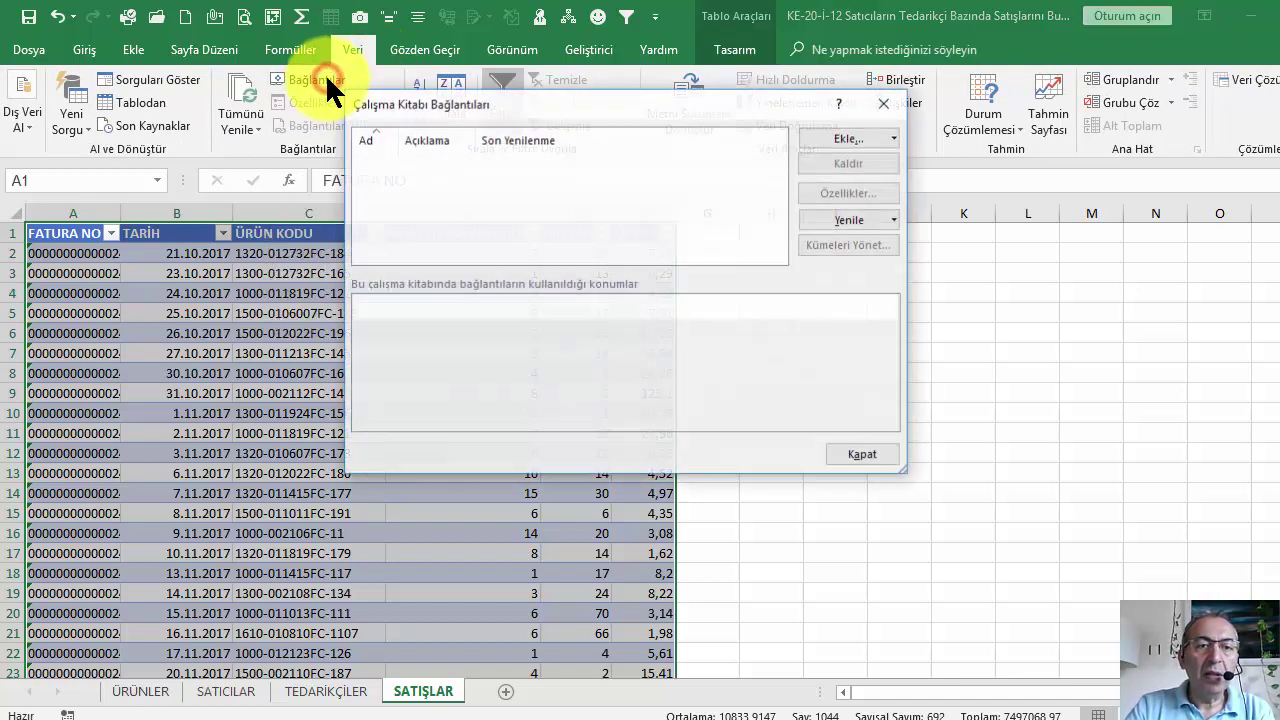
{"action": "left_click", "coordinate": [896, 134]}
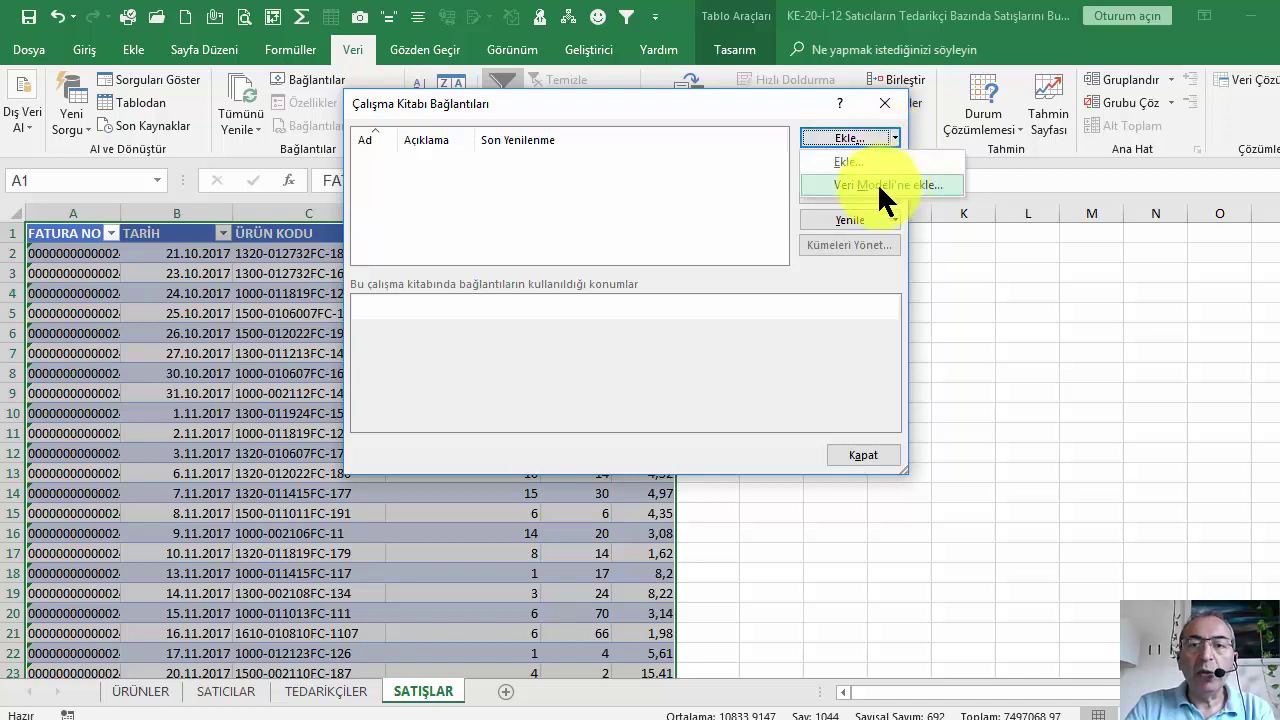
{"action": "left_click", "coordinate": [877, 184]}
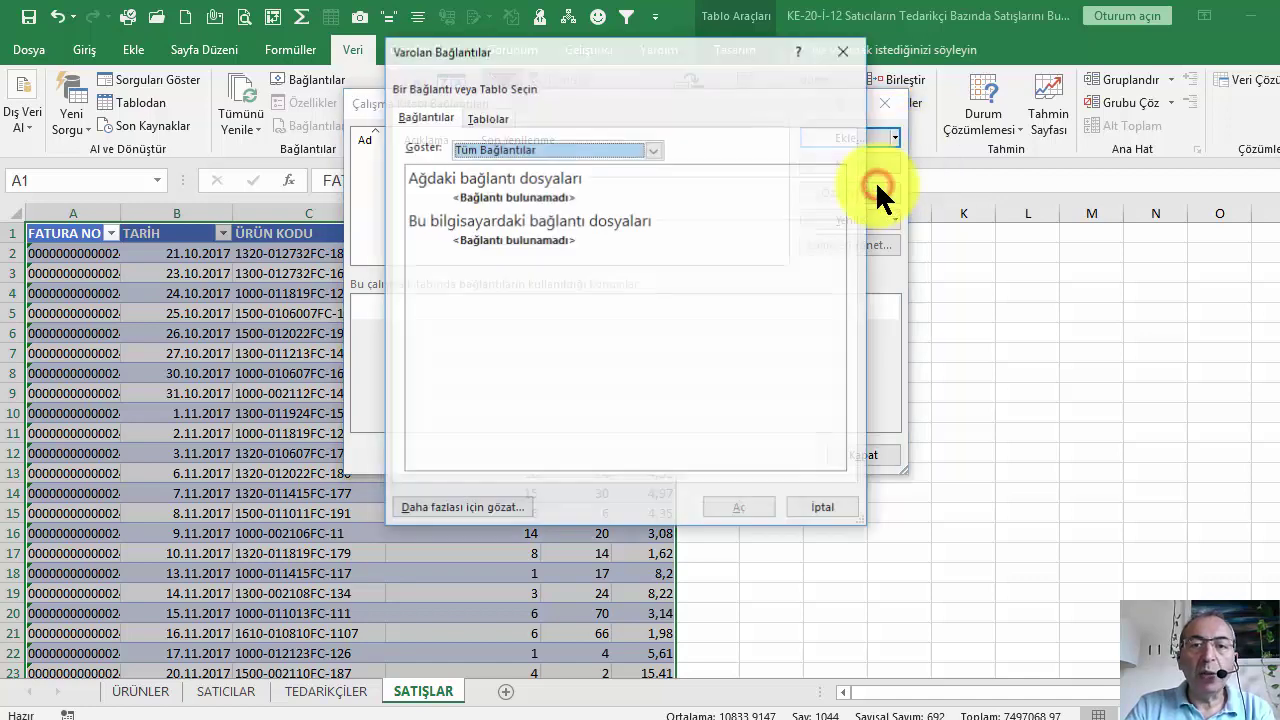
{"action": "left_click", "coordinate": [490, 118]}
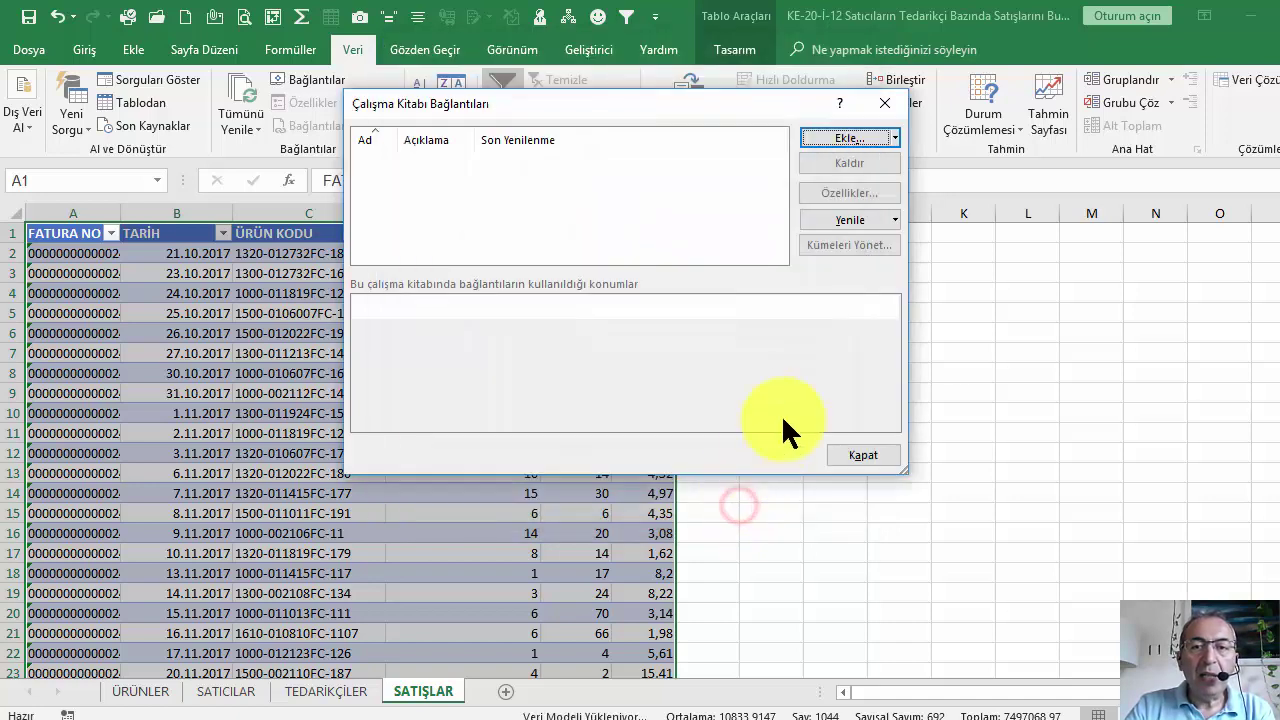
{"action": "left_click", "coordinate": [891, 136]}
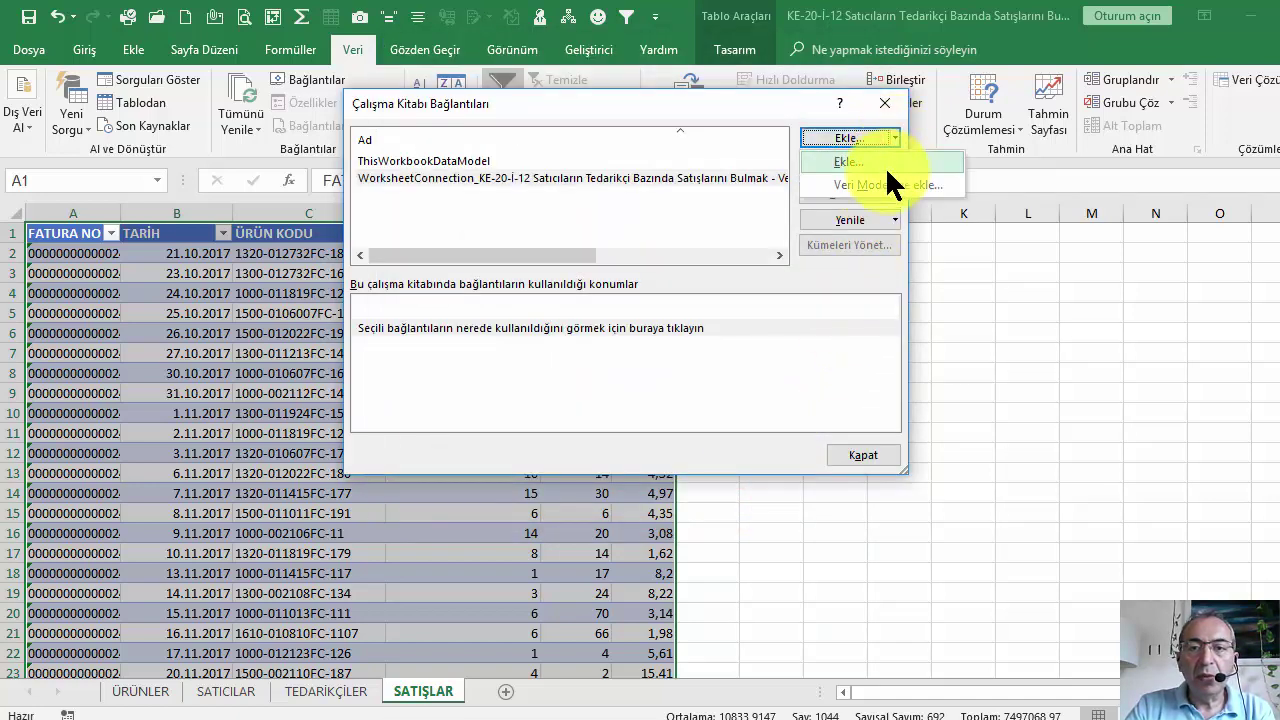
{"action": "left_click", "coordinate": [883, 177]}
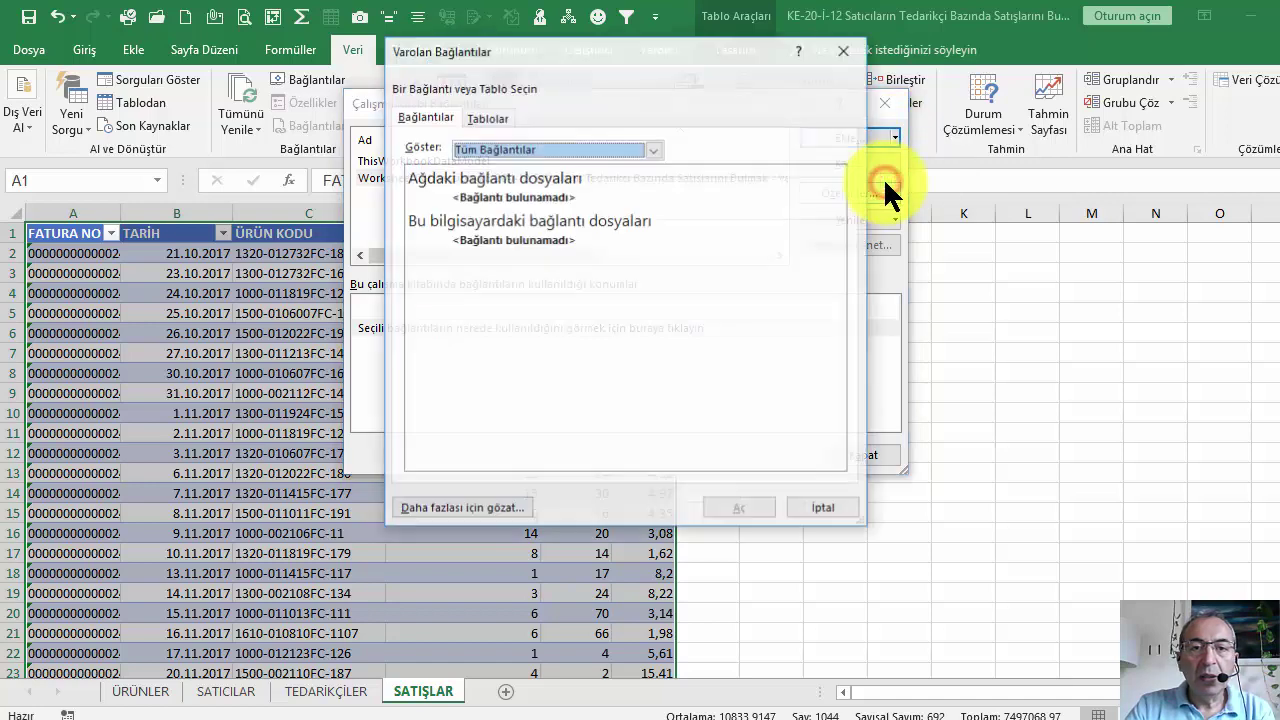
{"action": "left_click", "coordinate": [490, 117]}
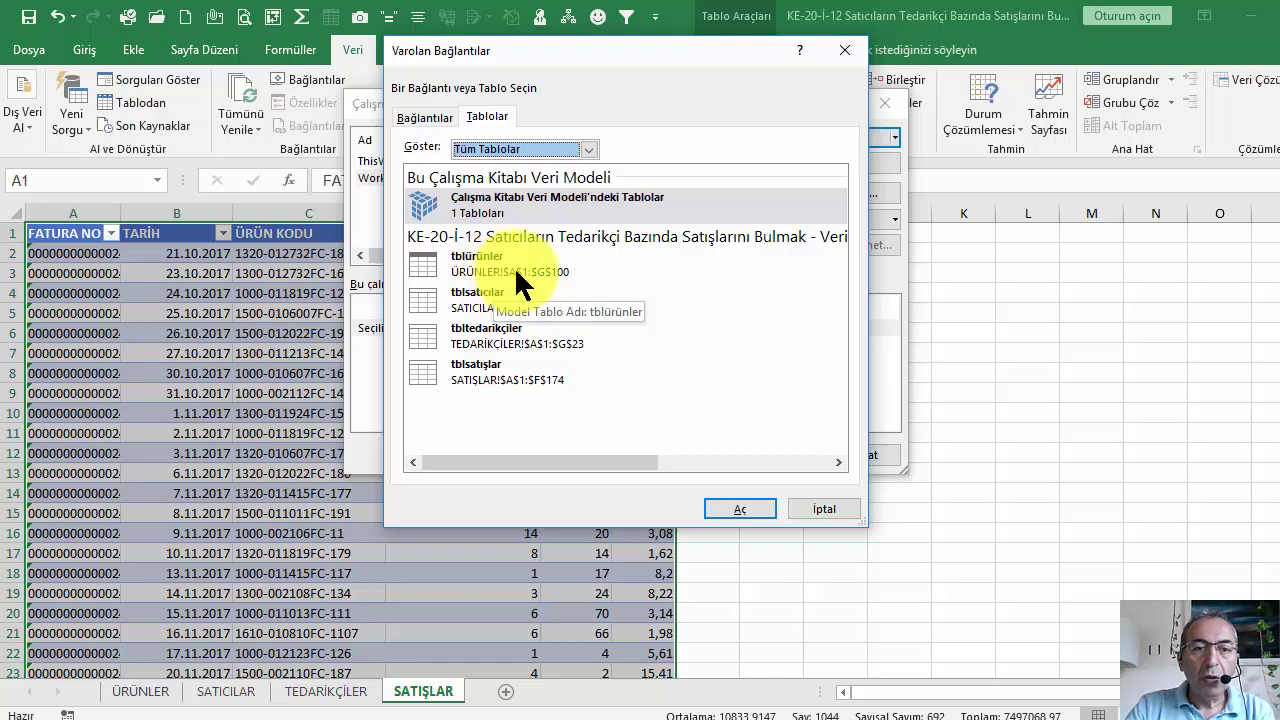
{"action": "left_click", "coordinate": [495, 306]}
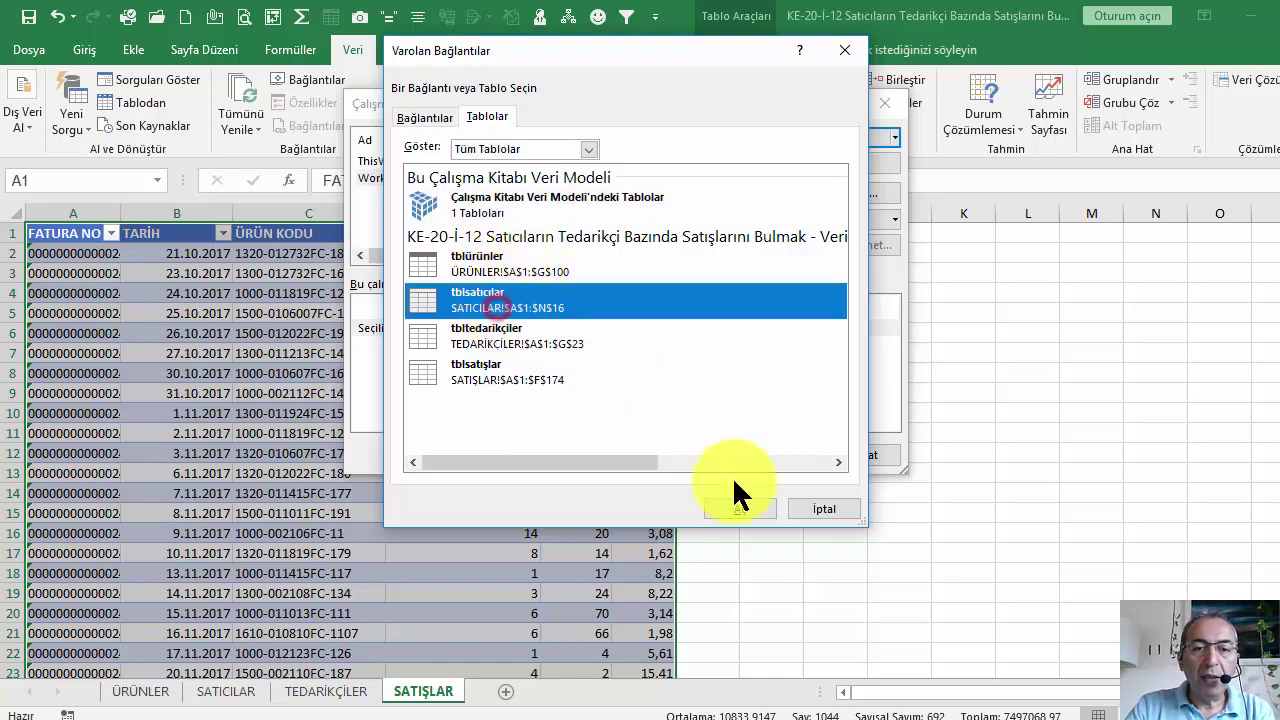
{"action": "left_click", "coordinate": [749, 509]}
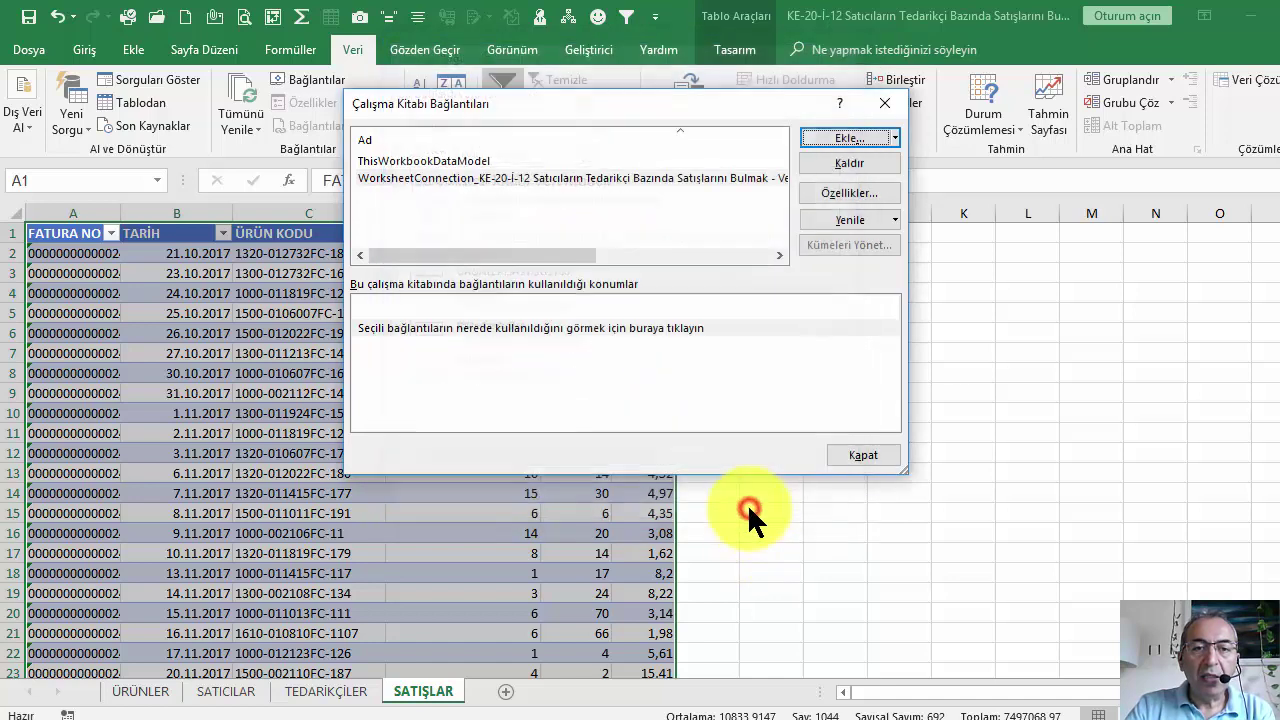
Step: Add tbltedarikçiler to the Data Model as a workbook connection
{"action": "left_click", "coordinate": [894, 137]}
{"action": "left_click", "coordinate": [890, 186]}
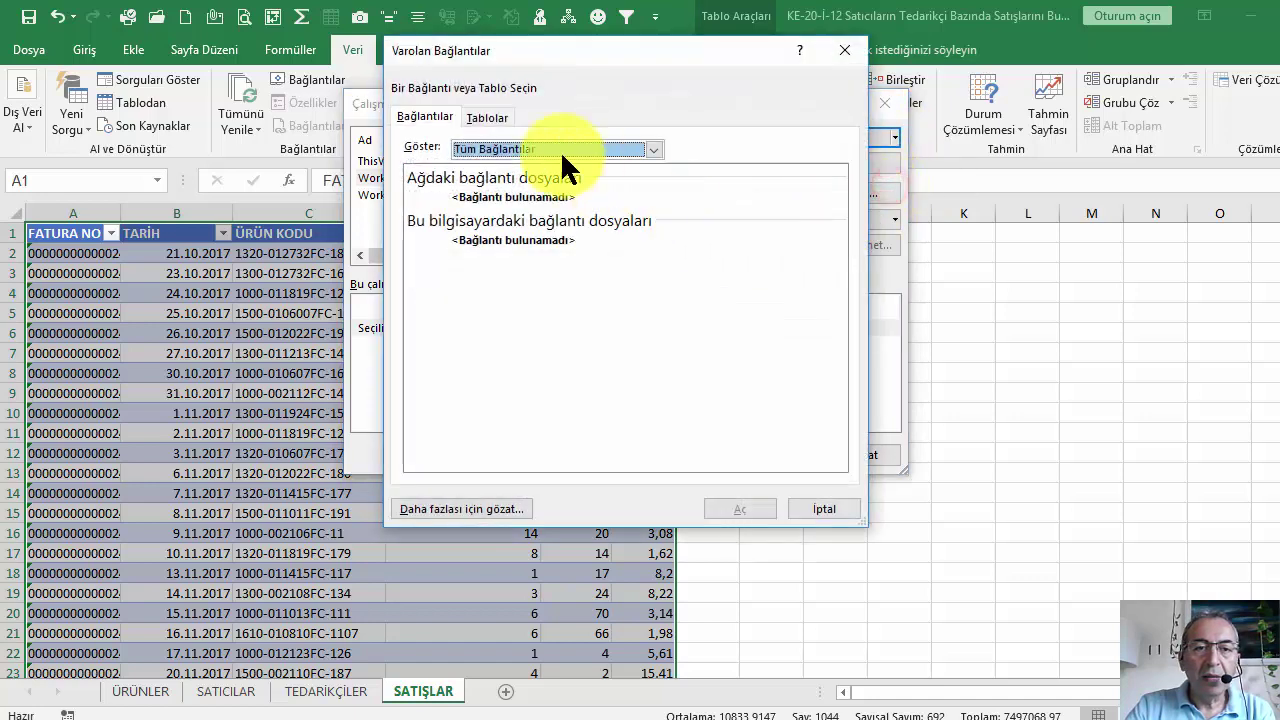
{"action": "left_click", "coordinate": [487, 117]}
{"action": "left_click", "coordinate": [490, 336]}
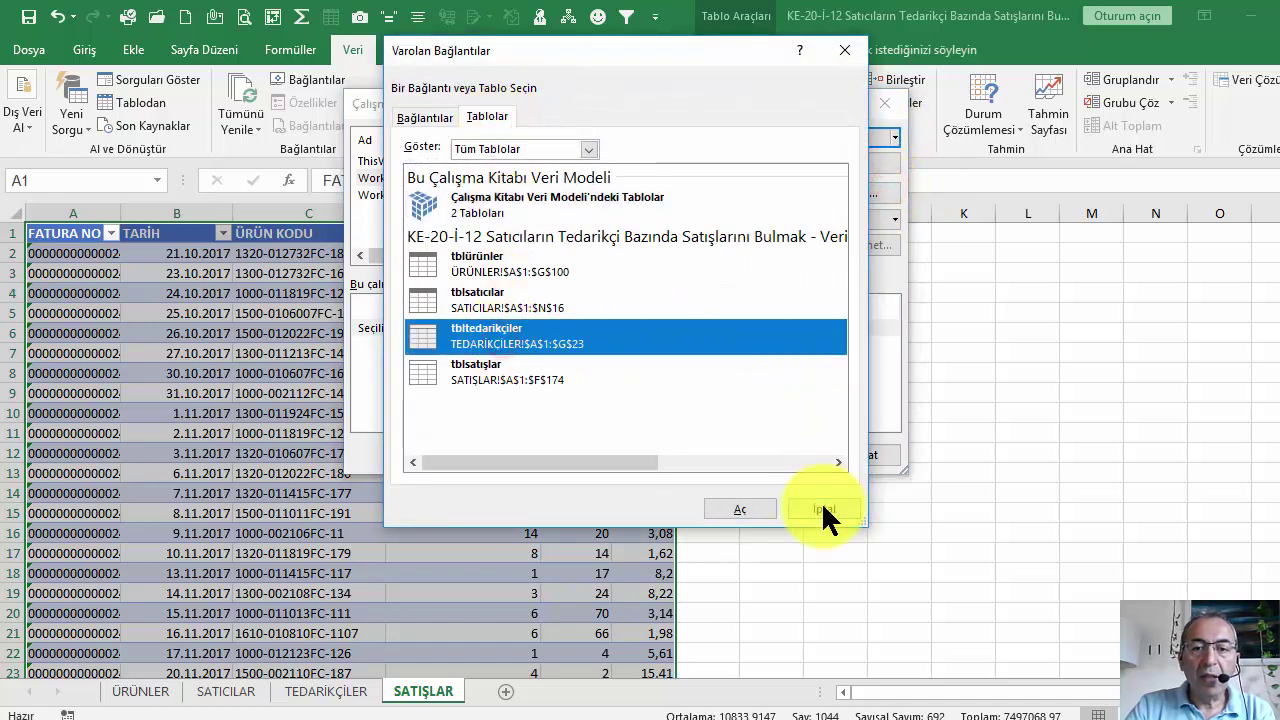
{"action": "left_click", "coordinate": [740, 509]}
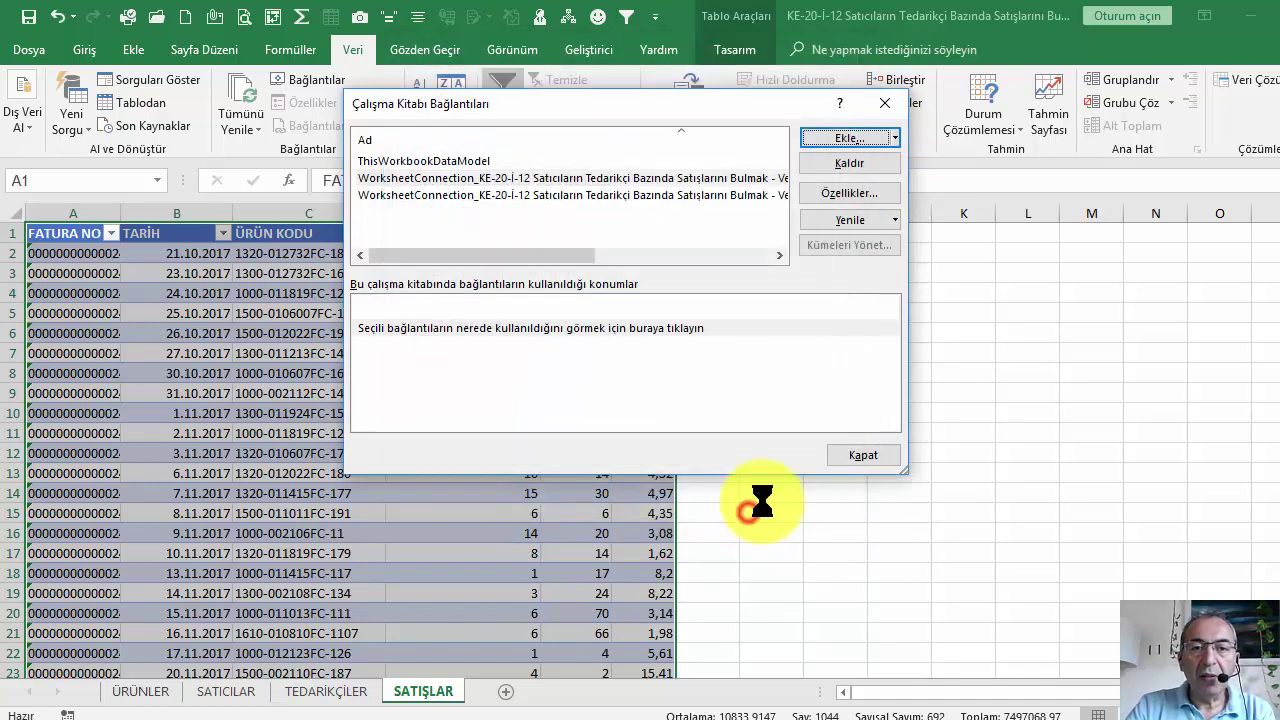
Step: Add tblsatışlar to the Data Model and close the Workbook Connections list
{"action": "left_click", "coordinate": [893, 137]}
{"action": "left_click", "coordinate": [878, 186]}
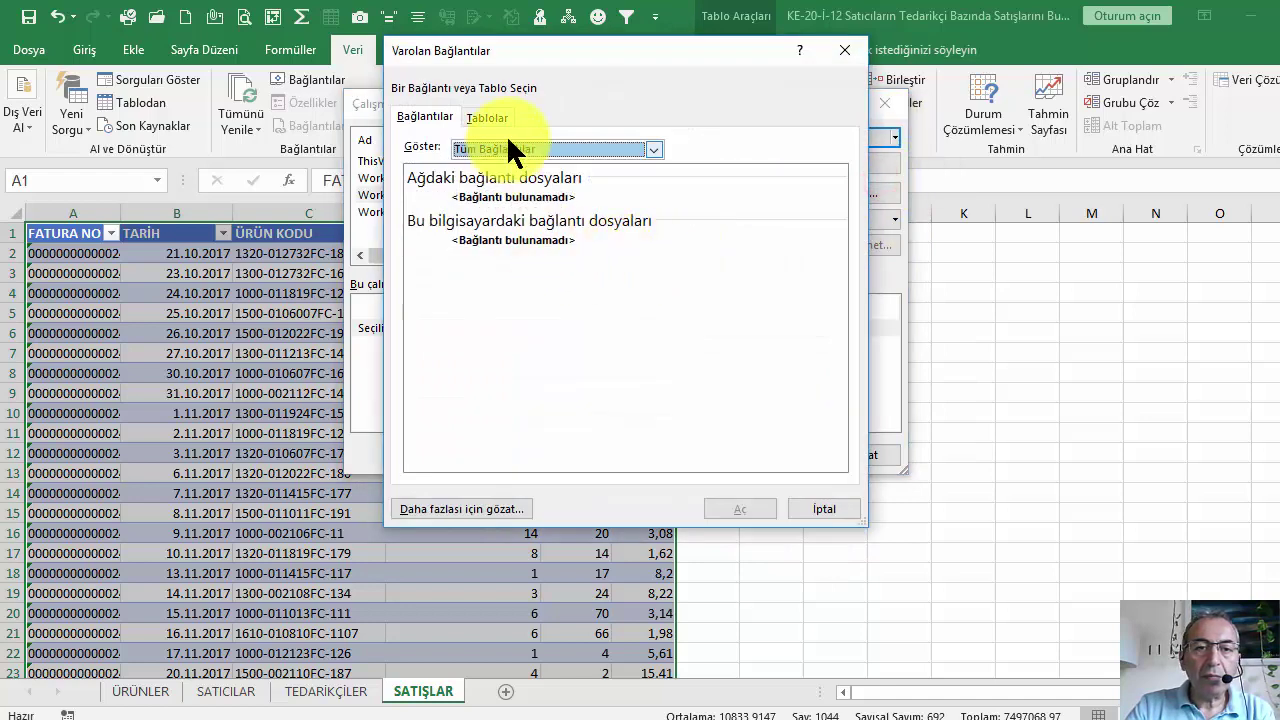
{"action": "left_click", "coordinate": [487, 117]}
{"action": "left_click", "coordinate": [478, 372]}
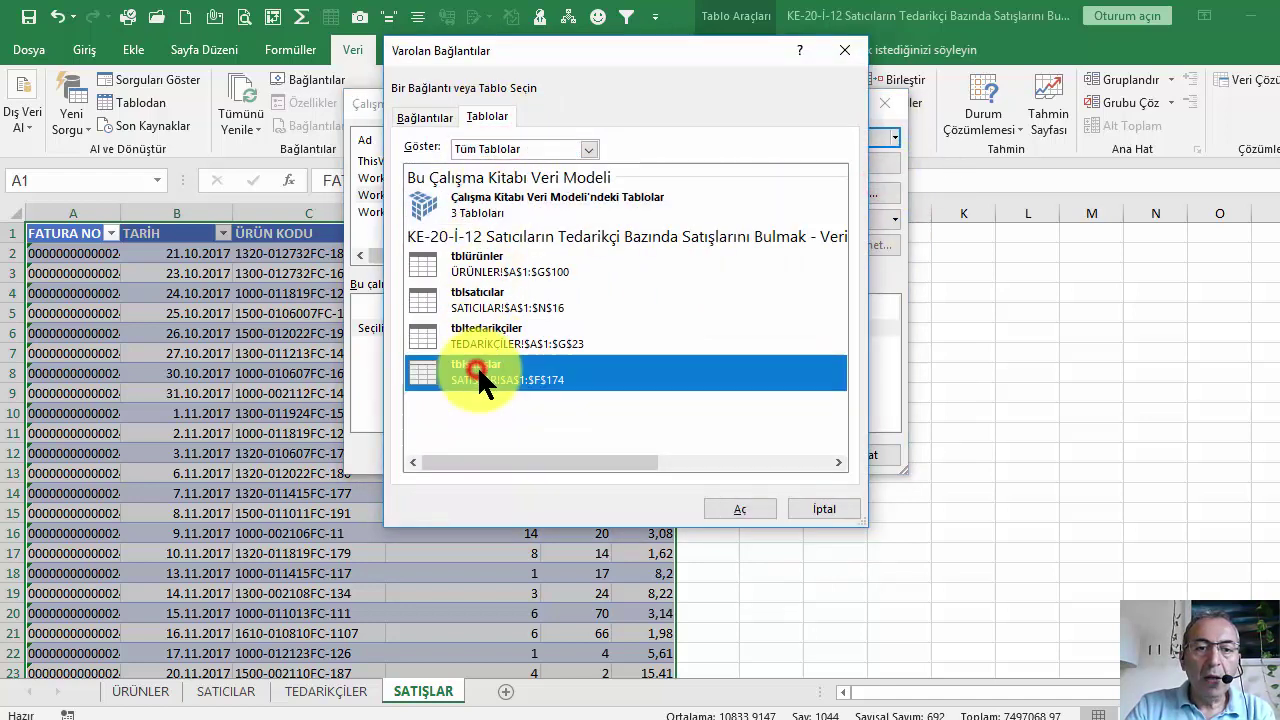
{"action": "left_click", "coordinate": [765, 505]}
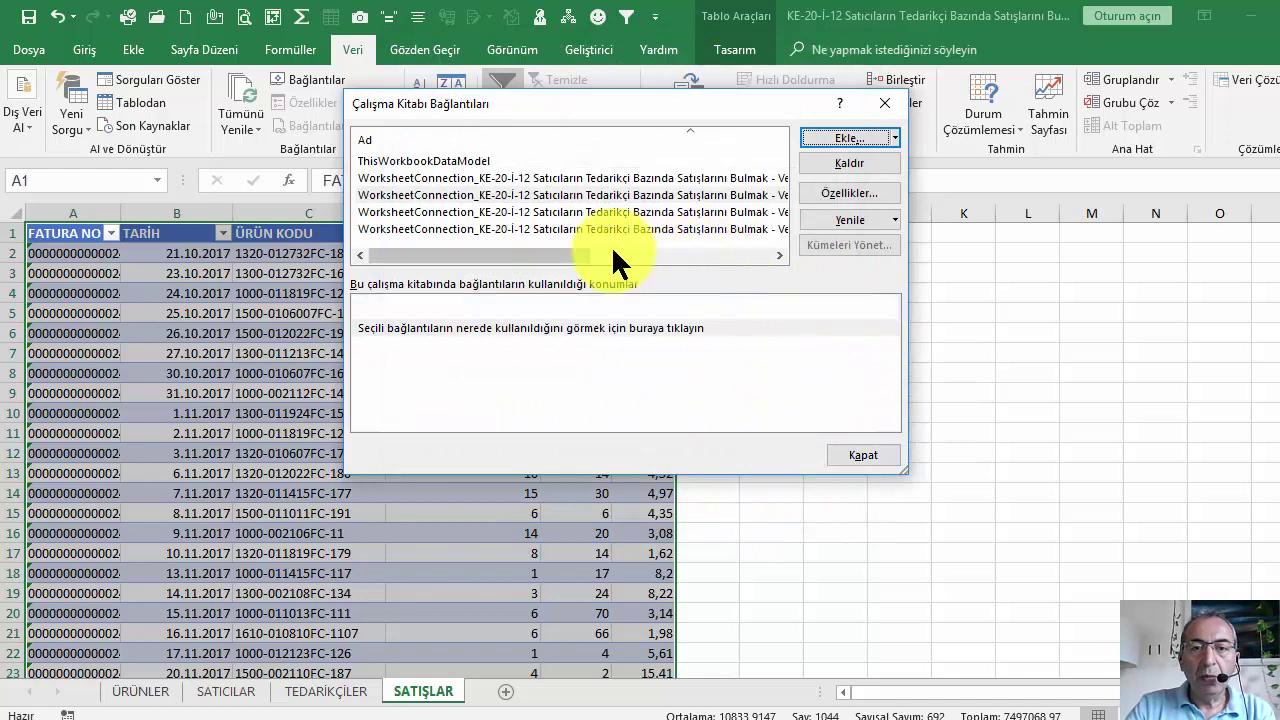
{"action": "left_click_drag", "start_coordinate": [613, 250], "coordinate": [710, 247]}
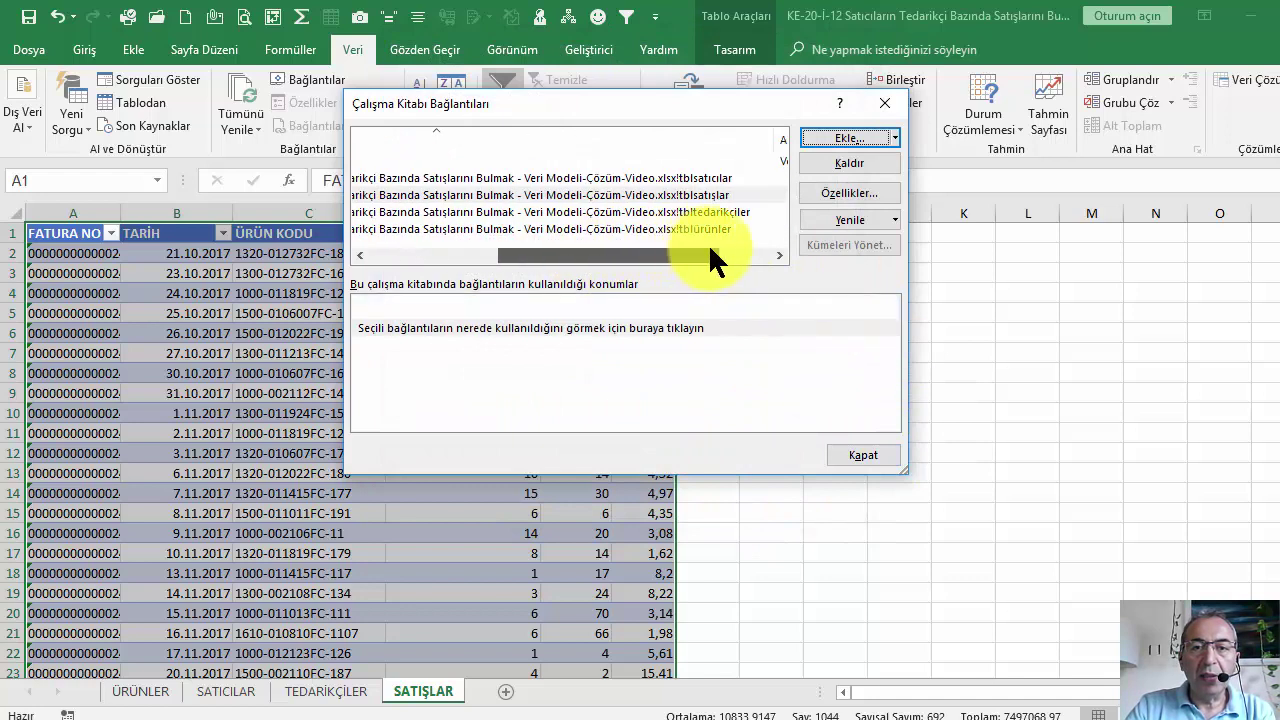
{"action": "left_click", "coordinate": [876, 455]}
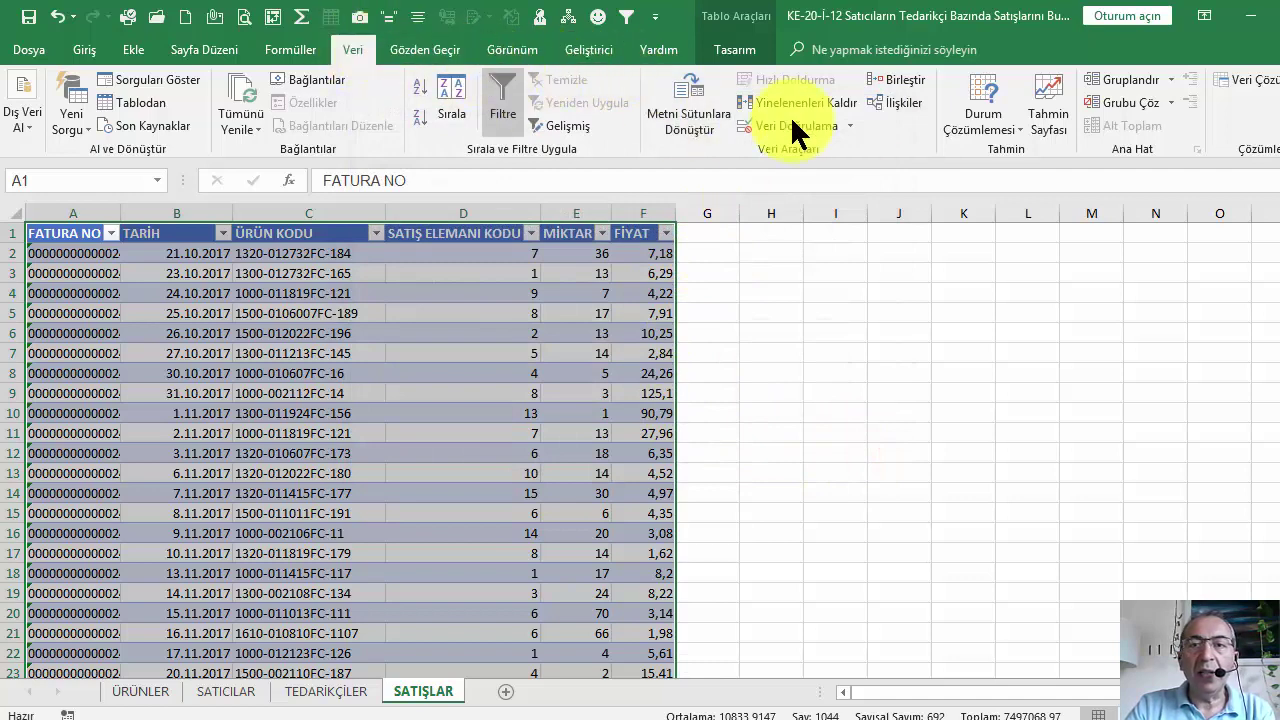
{"action": "left_click", "coordinate": [898, 101]}
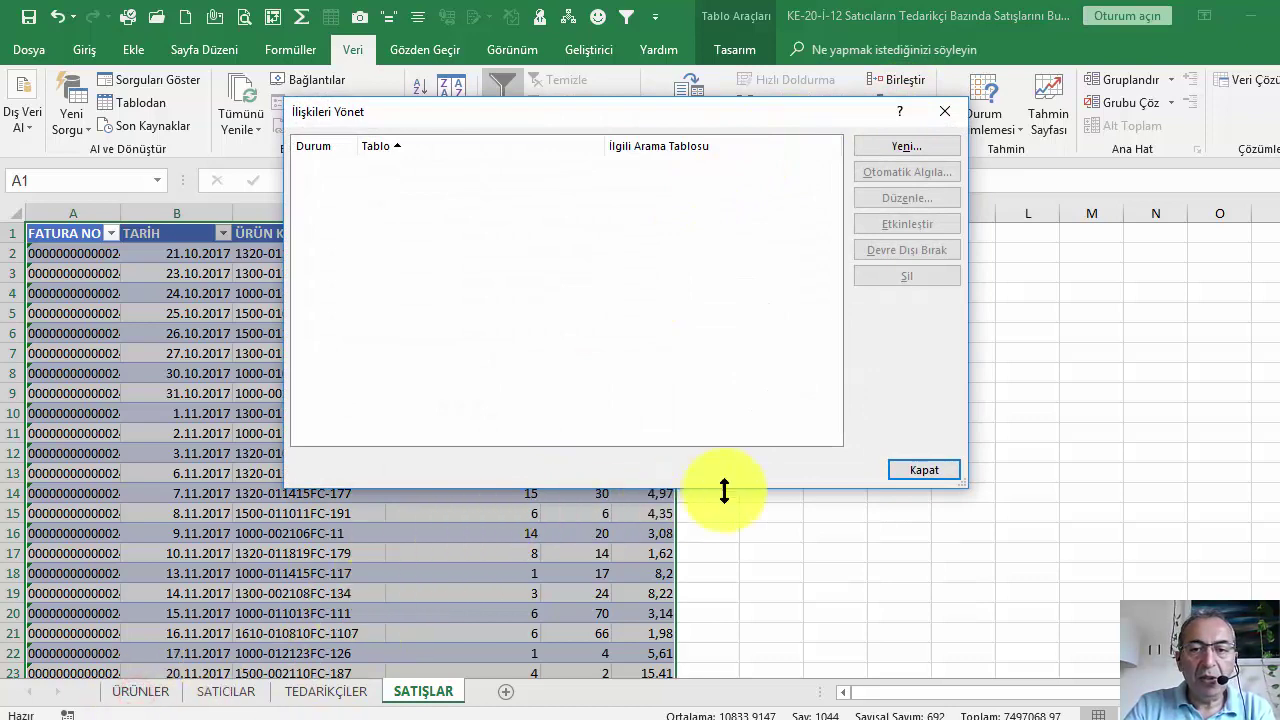
Step: Close the empty Manage Relationships dialog
{"action": "left_click", "coordinate": [916, 467]}
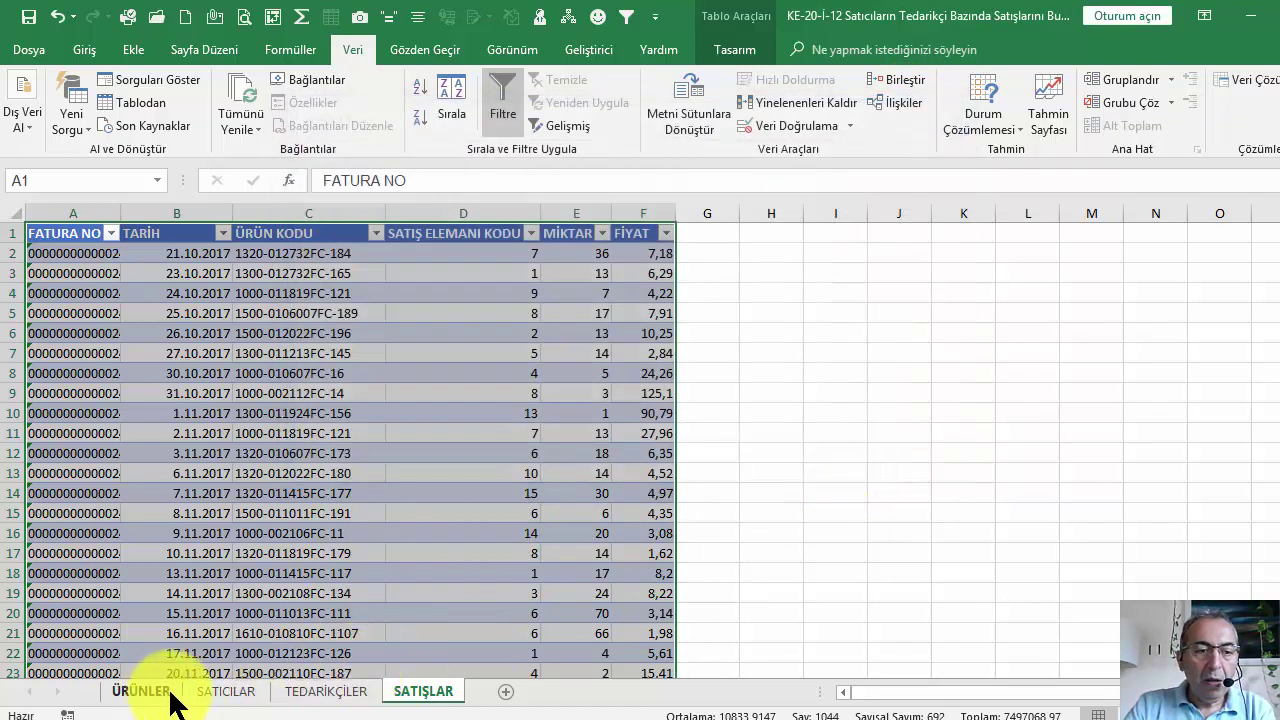
{"action": "scroll", "coordinate": [591, 453], "scroll_direction": "down", "scroll_amount": 6}
{"action": "scroll", "coordinate": [591, 453], "scroll_direction": "up", "scroll_amount": 6}
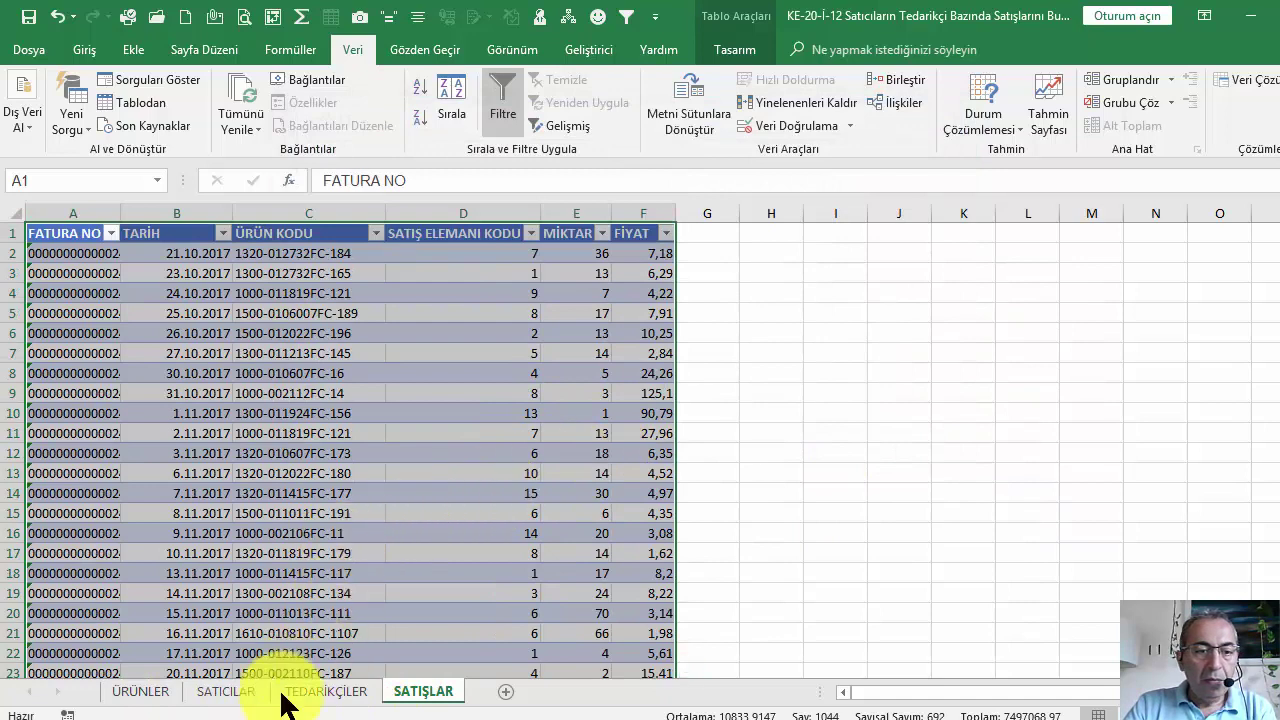
Step: Scroll the ÜRÜNLER sheet to read the İlişkiler notes describing the three relationships
{"action": "left_click", "coordinate": [172, 690]}
{"action": "scroll", "coordinate": [966, 423], "scroll_direction": "down", "scroll_amount": 2}
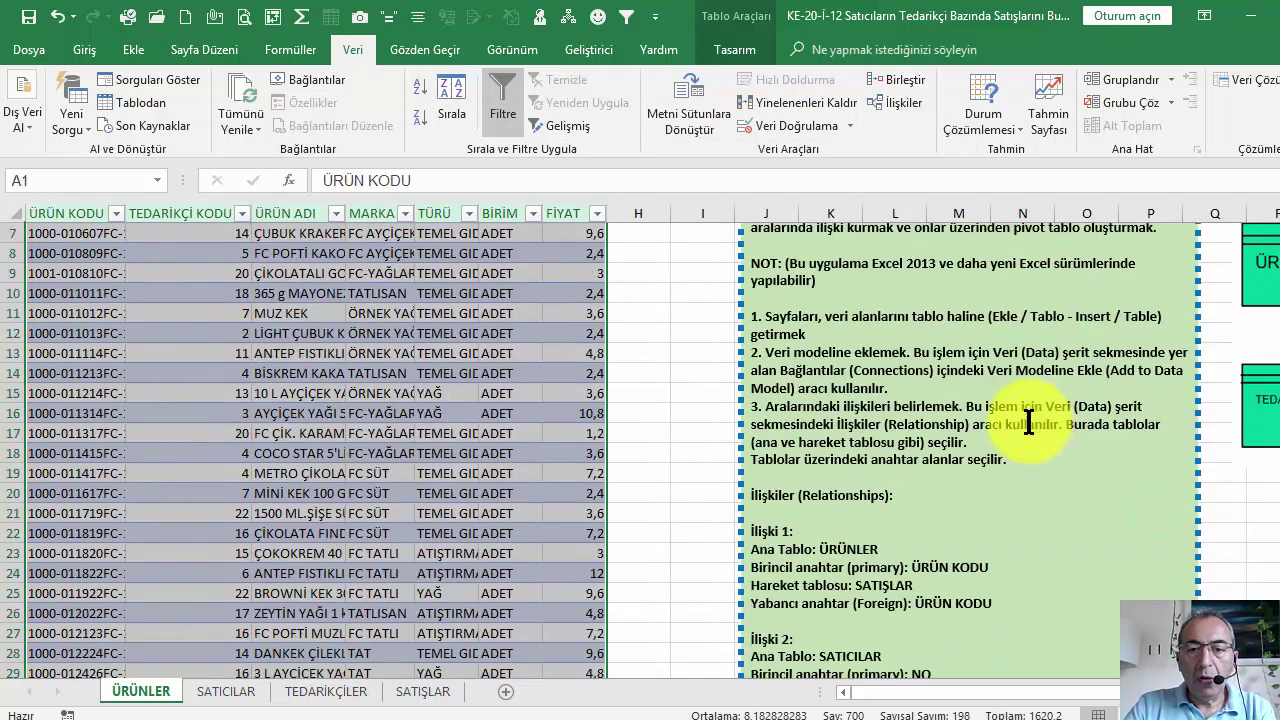
{"action": "scroll", "coordinate": [943, 414], "scroll_direction": "down", "scroll_amount": 1}
{"action": "scroll", "coordinate": [1020, 423], "scroll_direction": "down", "scroll_amount": 1}
{"action": "scroll", "coordinate": [1005, 455], "scroll_direction": "down", "scroll_amount": 1}
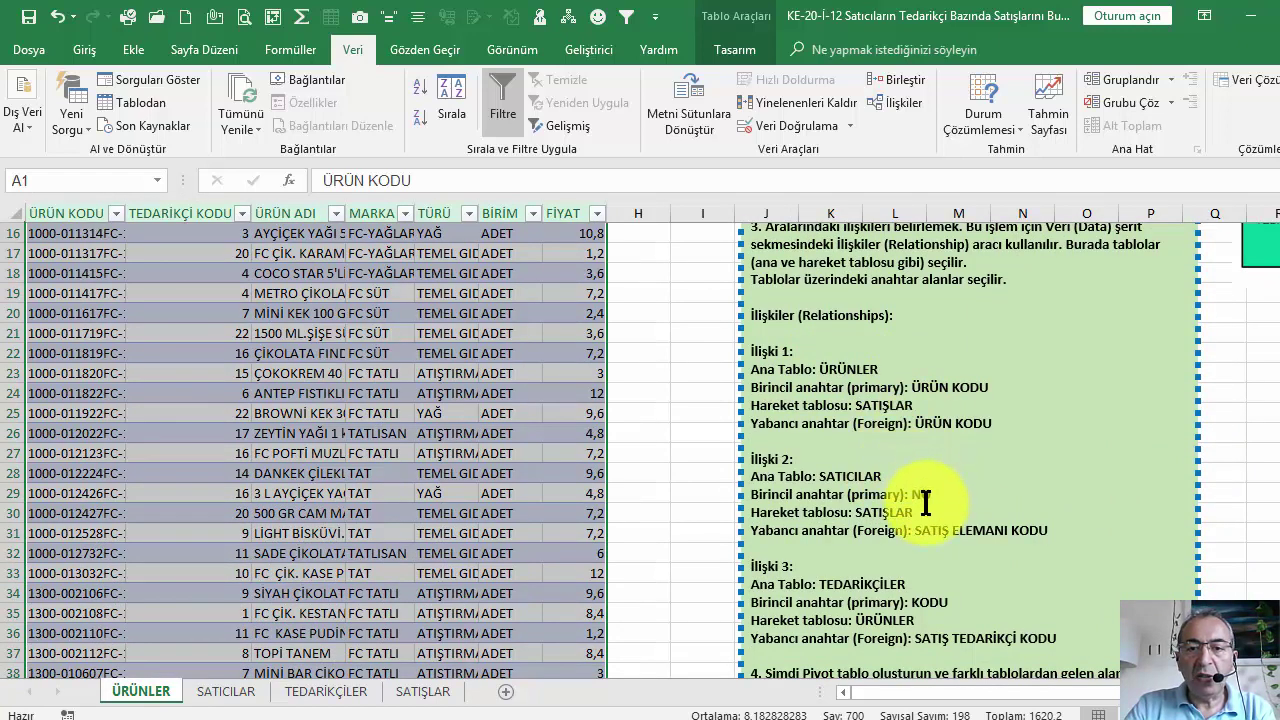
{"action": "left_click_drag", "start_coordinate": [1074, 694], "coordinate": [1090, 697]}
{"action": "scroll", "coordinate": [1063, 509], "scroll_direction": "up", "scroll_amount": 5}
{"action": "scroll", "coordinate": [1063, 480], "scroll_direction": "down", "scroll_amount": 3}
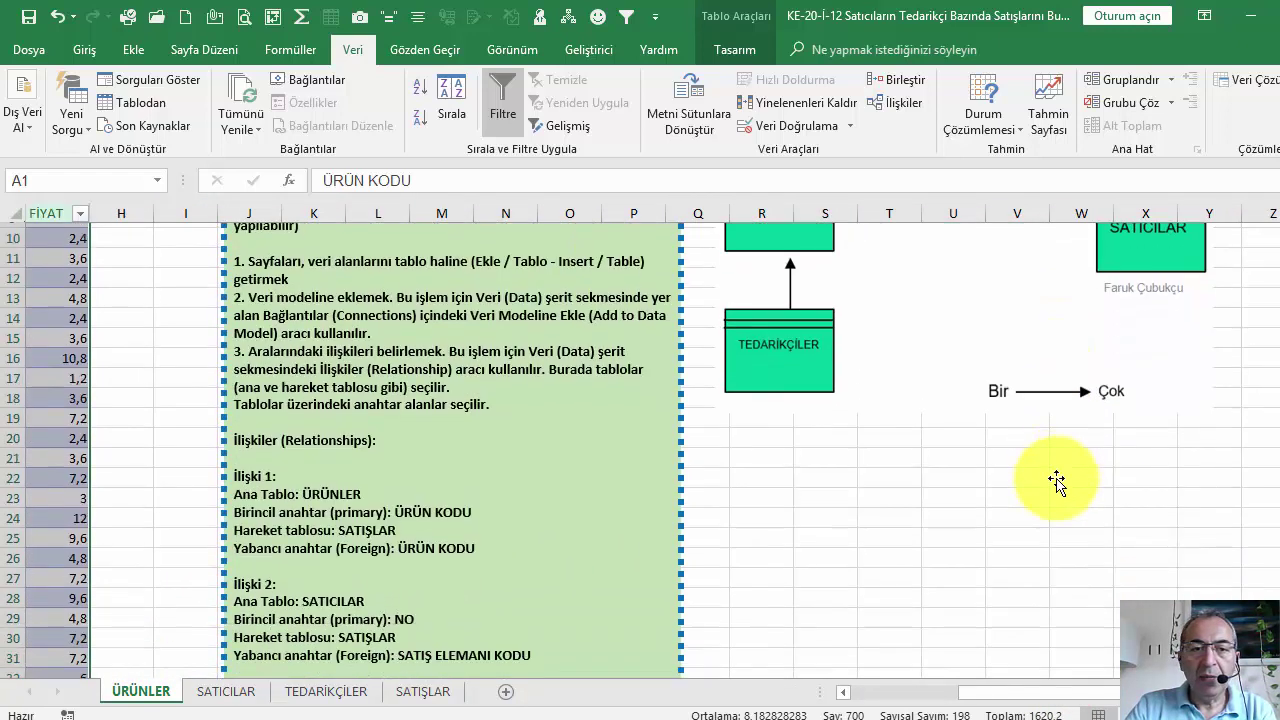
{"action": "scroll", "coordinate": [1050, 480], "scroll_direction": "up", "scroll_amount": 1}
{"action": "scroll", "coordinate": [849, 500], "scroll_direction": "down", "scroll_amount": 1}
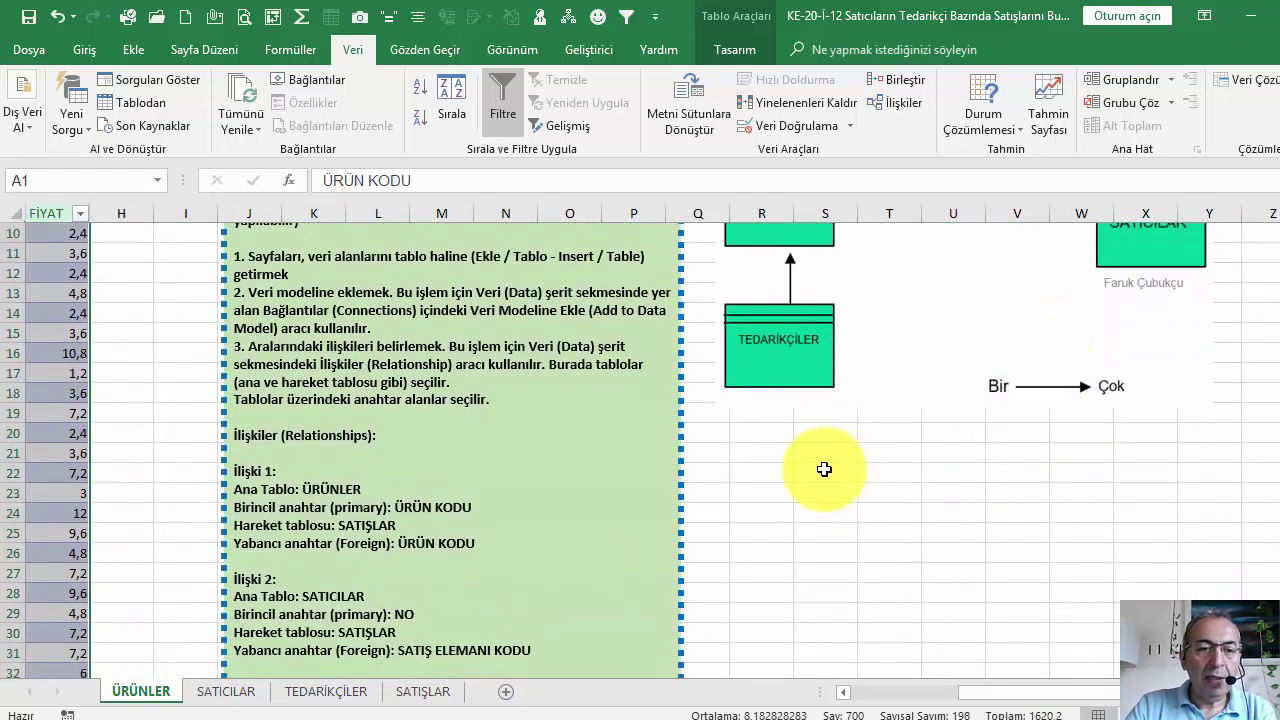
{"action": "scroll", "coordinate": [800, 475], "scroll_direction": "down", "scroll_amount": 1}
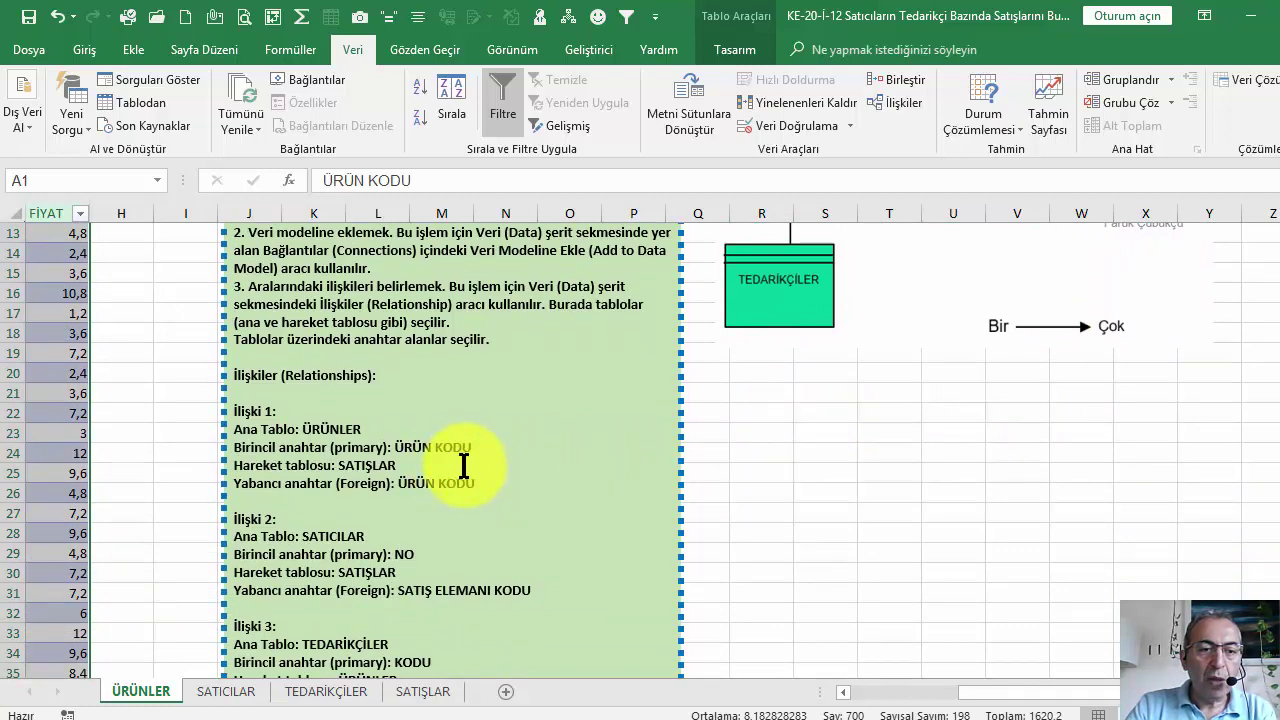
{"action": "scroll", "coordinate": [463, 467], "scroll_direction": "down", "scroll_amount": 1}
{"action": "scroll", "coordinate": [463, 467], "scroll_direction": "down", "scroll_amount": 1}
{"action": "scroll", "coordinate": [464, 467], "scroll_direction": "down", "scroll_amount": 1}
{"action": "scroll", "coordinate": [465, 467], "scroll_direction": "down", "scroll_amount": 1}
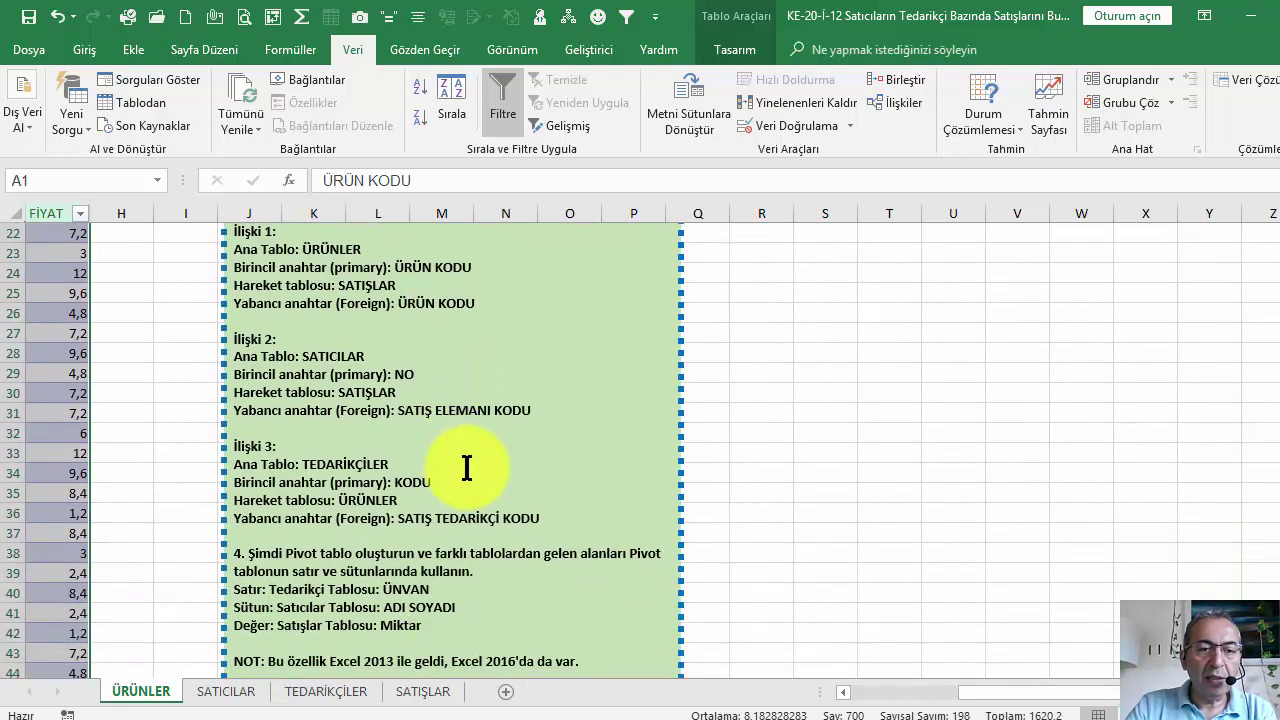
{"action": "scroll", "coordinate": [466, 467], "scroll_direction": "down", "scroll_amount": 1}
{"action": "scroll", "coordinate": [474, 469], "scroll_direction": "up", "scroll_amount": 2}
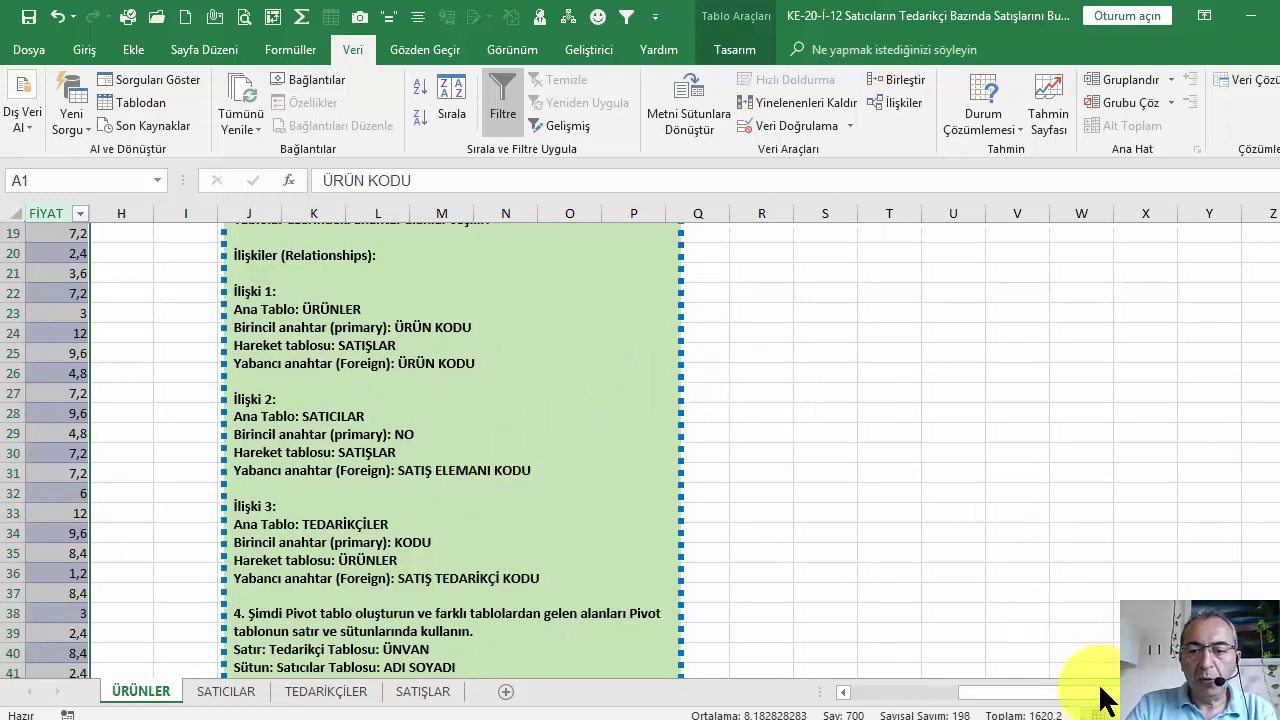
{"action": "left_click_drag", "start_coordinate": [1100, 692], "coordinate": [1124, 700]}
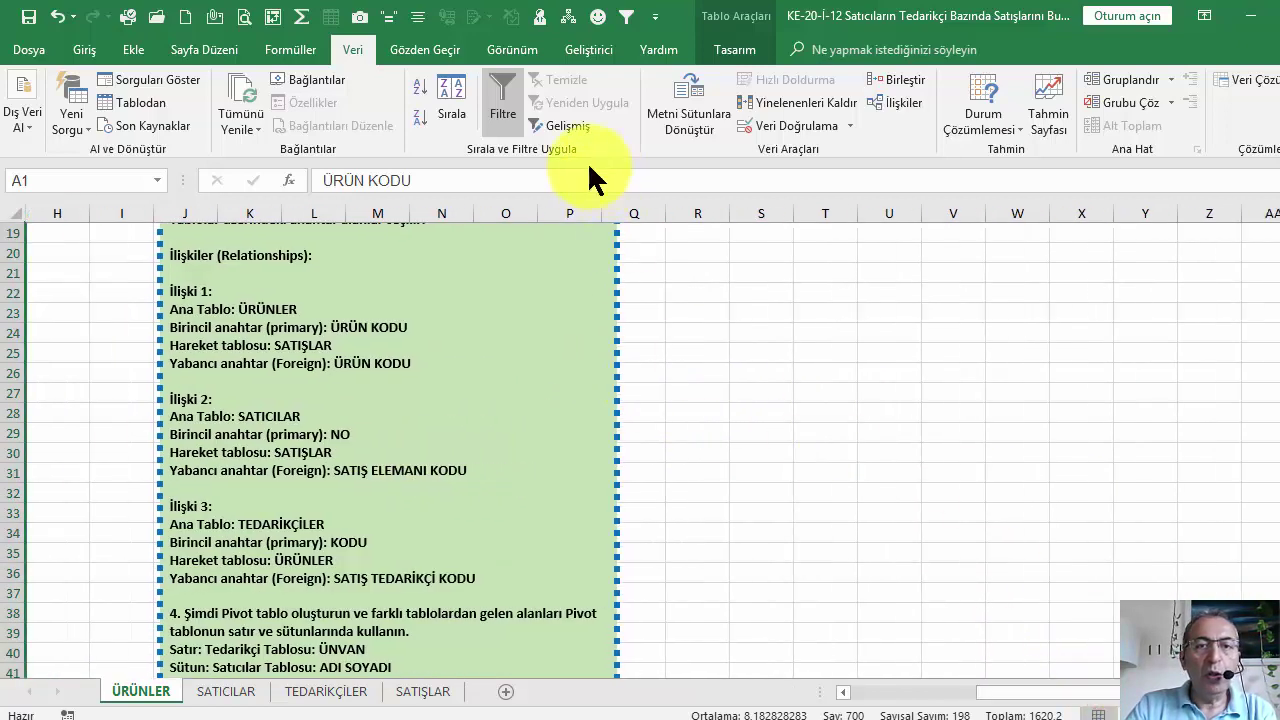
Step: Create a relationship: tblsatışlar column ÜRÜN KODU related to tblürünler column ÜRÜN KODU
{"action": "left_click", "coordinate": [897, 102]}
{"action": "mouse_move", "coordinate": [705, 118]}
{"action": "left_mouse_down"}
{"action": "mouse_move", "coordinate": [907, 238]}
{"action": "mouse_move", "coordinate": [1048, 237]}
{"action": "left_mouse_up"}
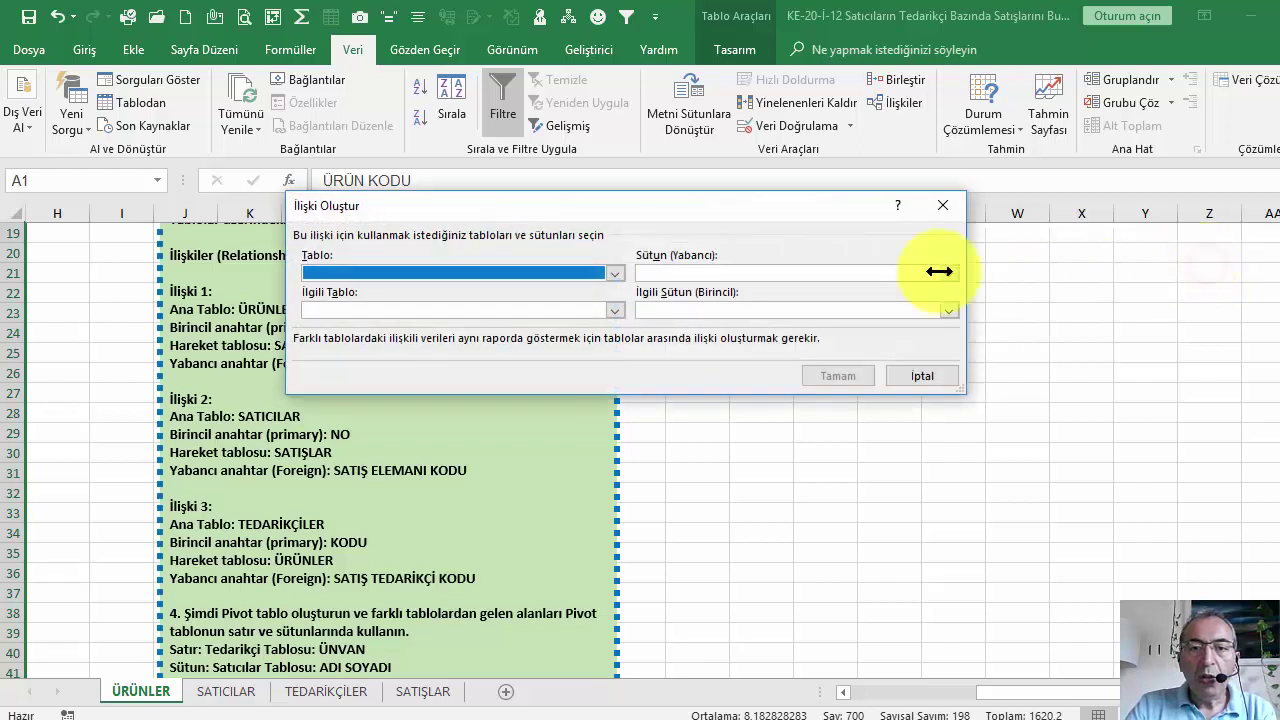
{"action": "left_click_drag", "start_coordinate": [697, 206], "coordinate": [917, 259]}
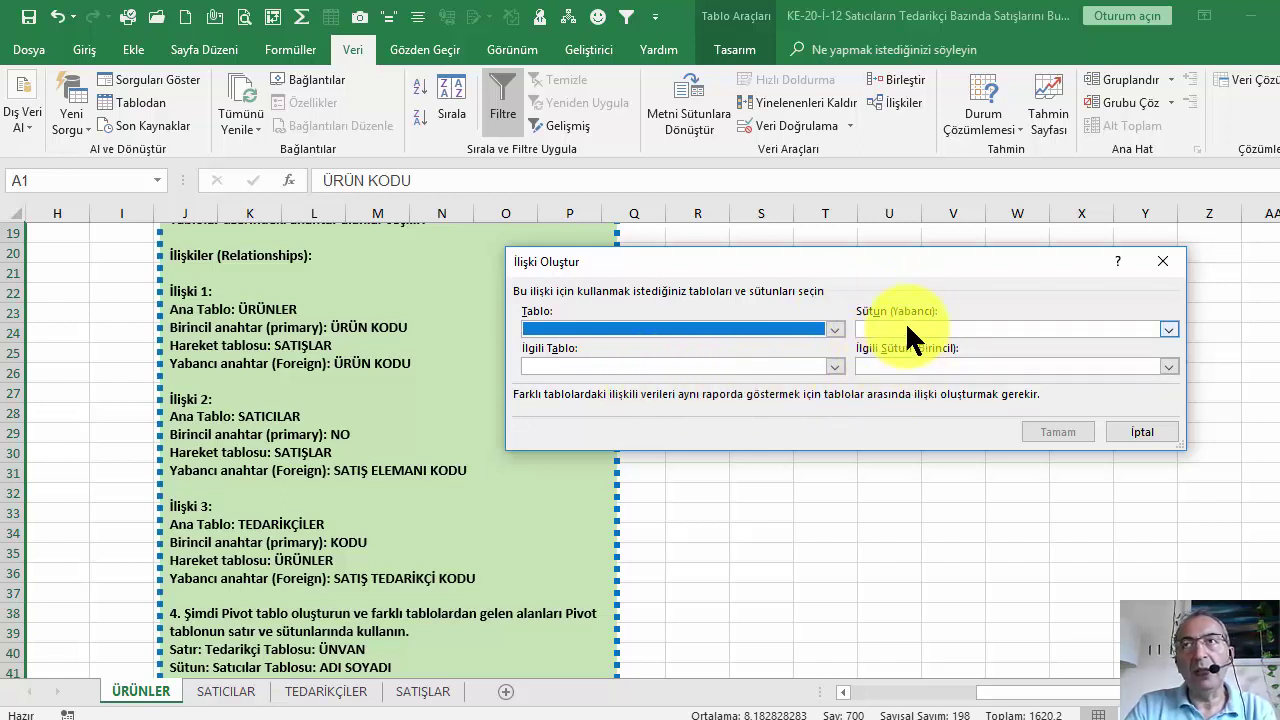
{"action": "left_click", "coordinate": [834, 365]}
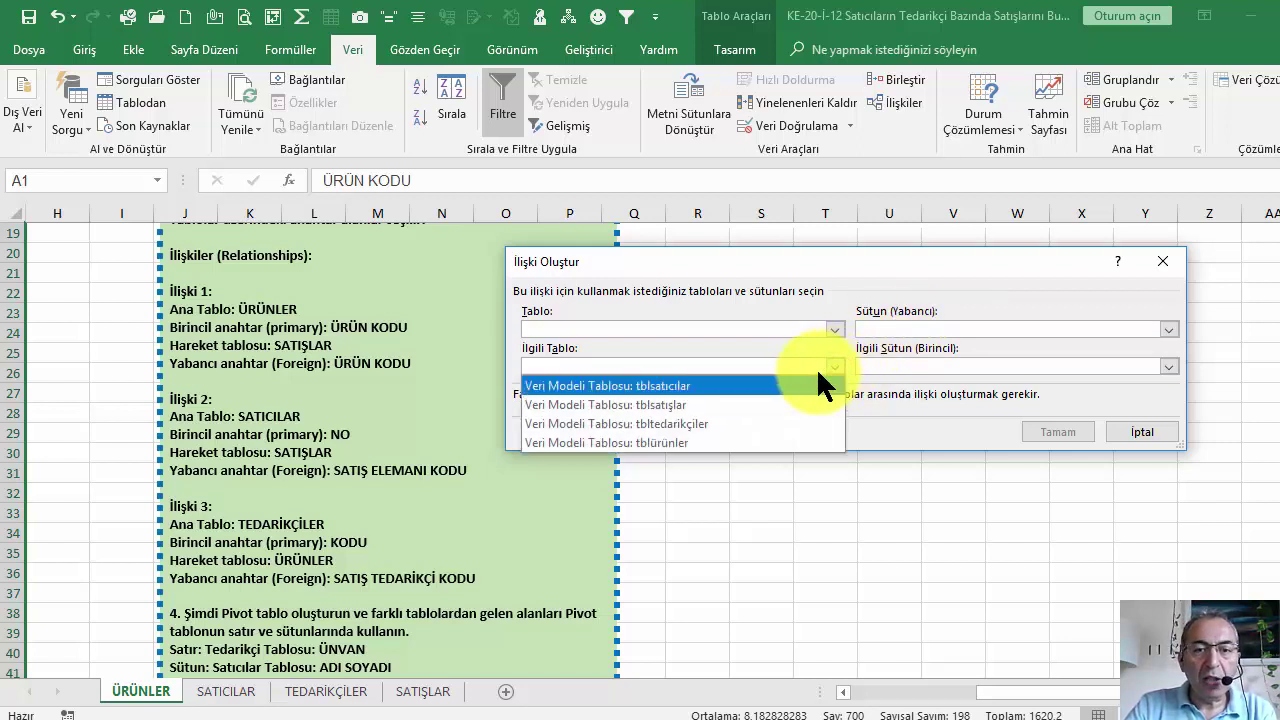
{"action": "left_click", "coordinate": [697, 440]}
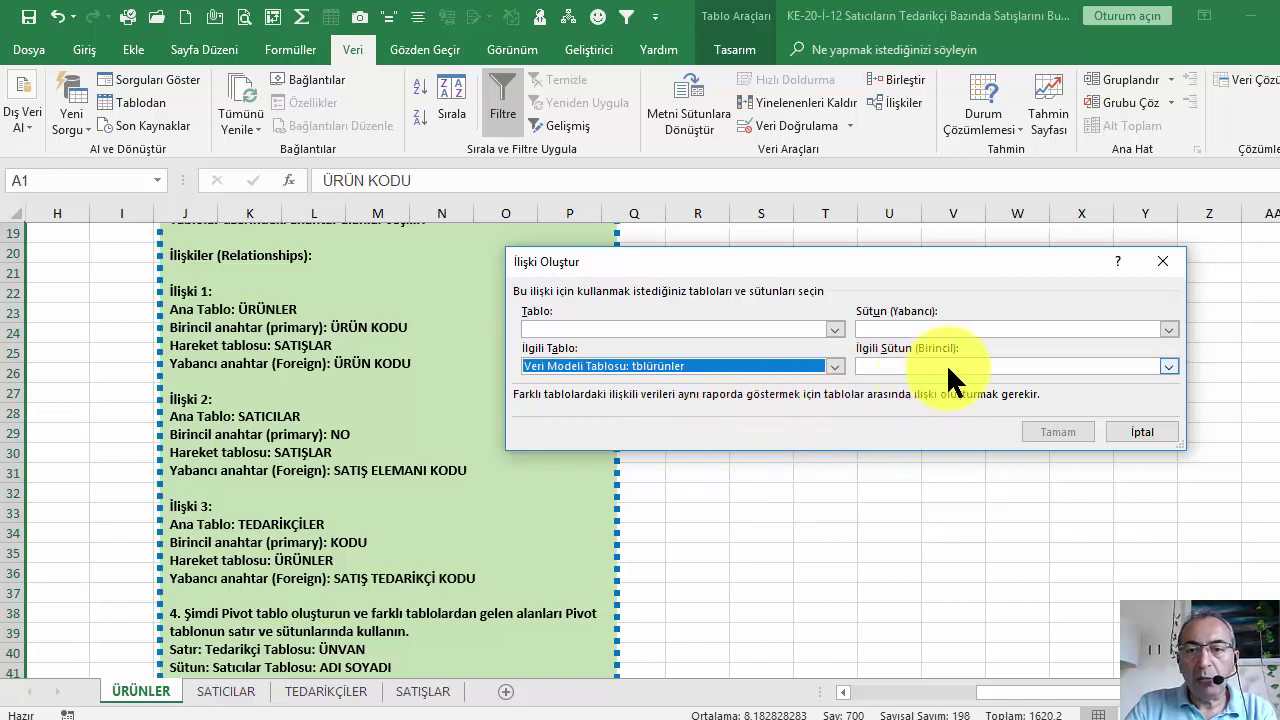
{"action": "left_click", "coordinate": [1166, 366]}
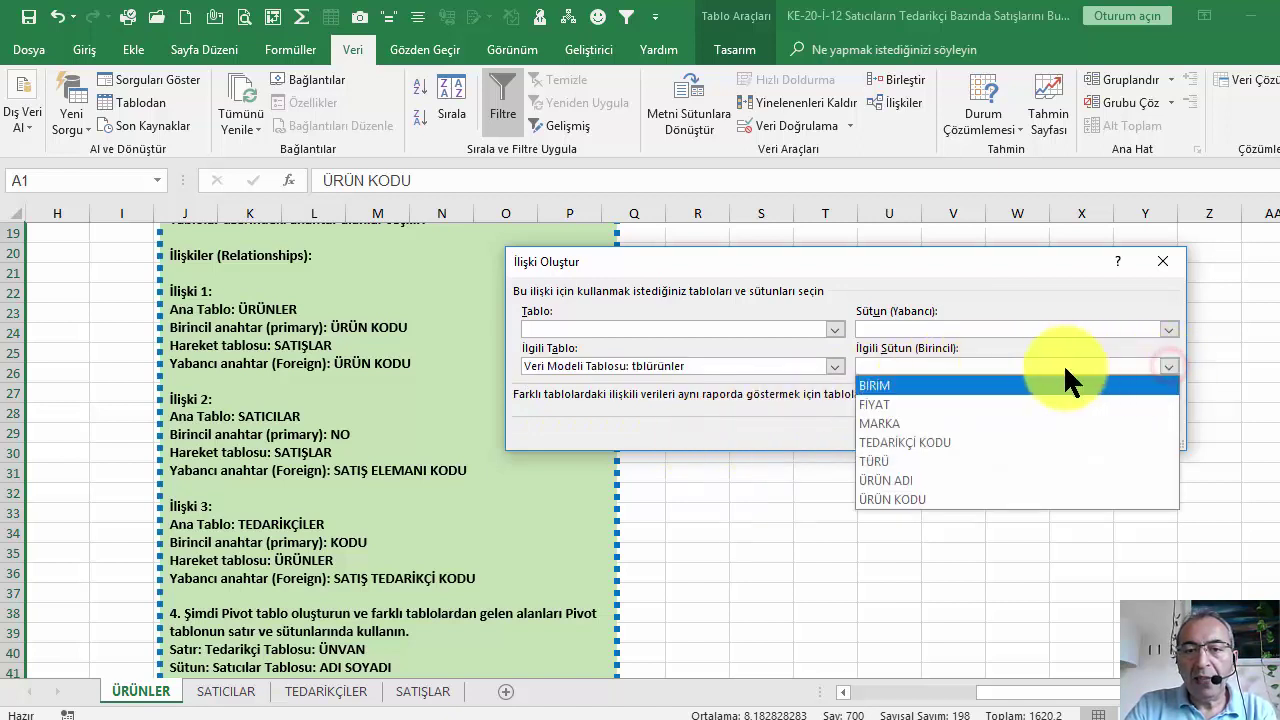
{"action": "left_click", "coordinate": [944, 496]}
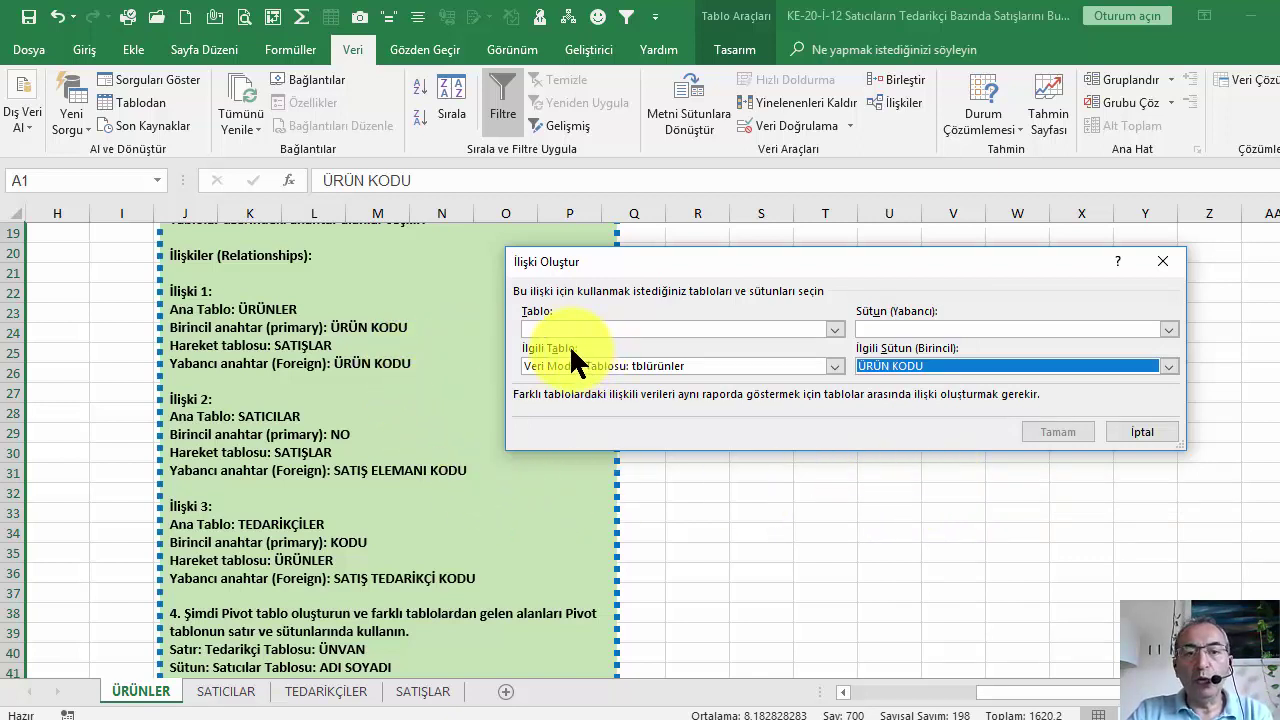
{"action": "left_click", "coordinate": [835, 329]}
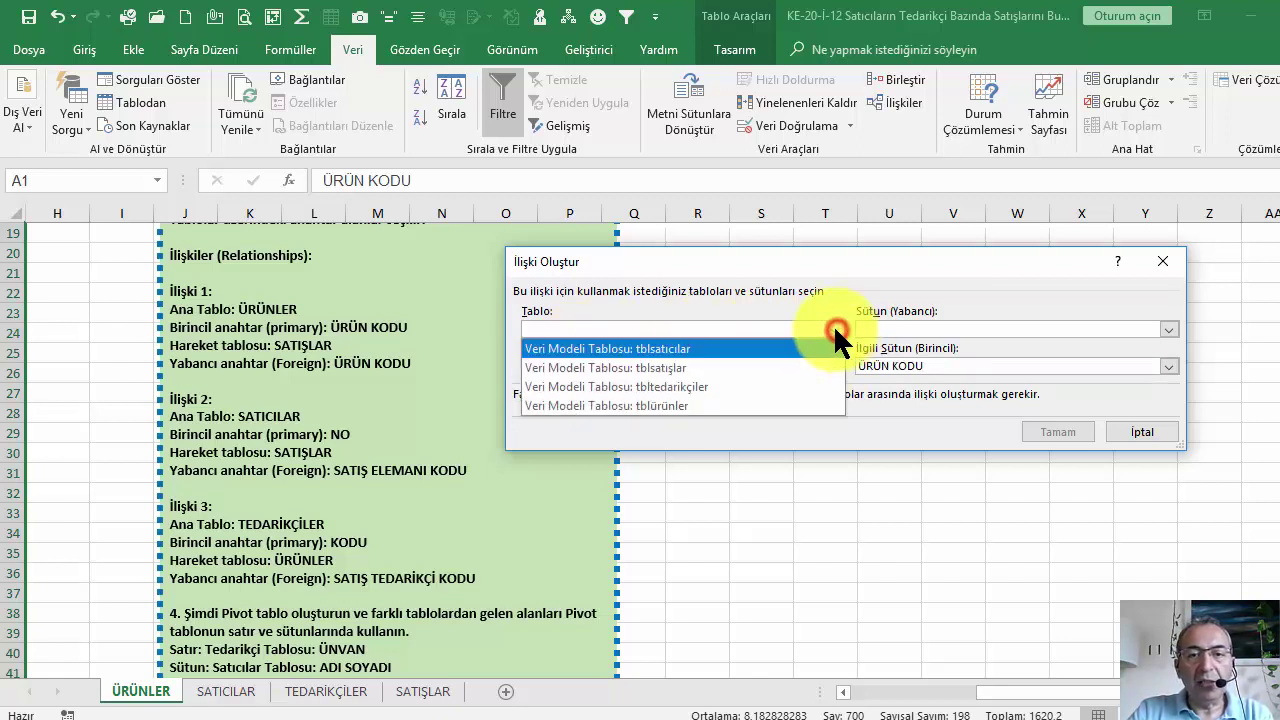
{"action": "left_click", "coordinate": [716, 366]}
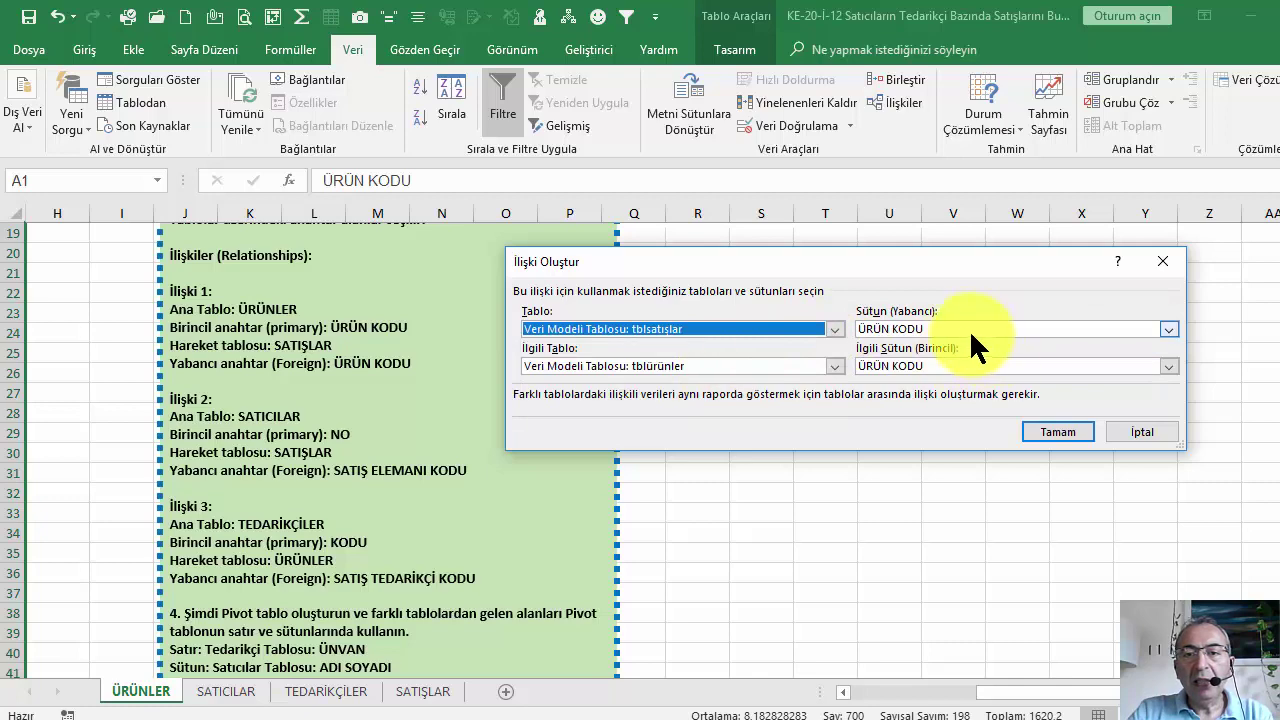
{"action": "left_click", "coordinate": [1060, 434]}
{"action": "left_click", "coordinate": [1056, 424]}
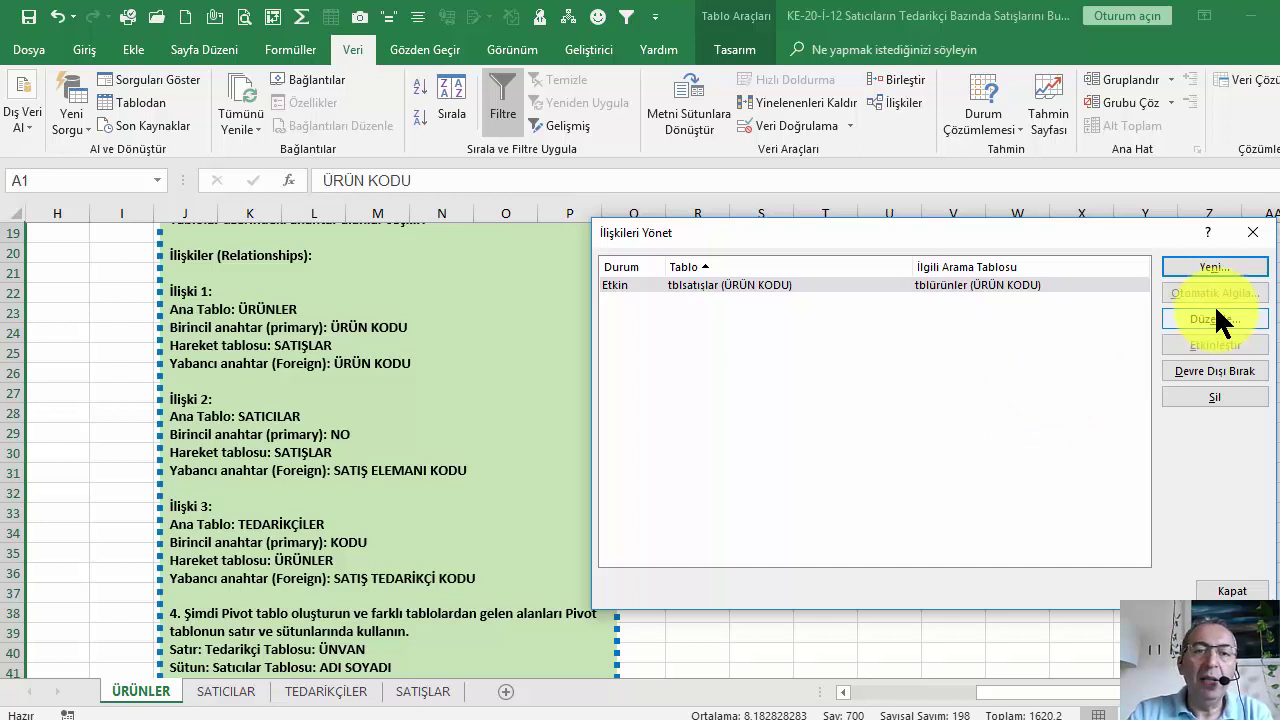
{"action": "left_click_drag", "start_coordinate": [971, 233], "coordinate": [961, 236]}
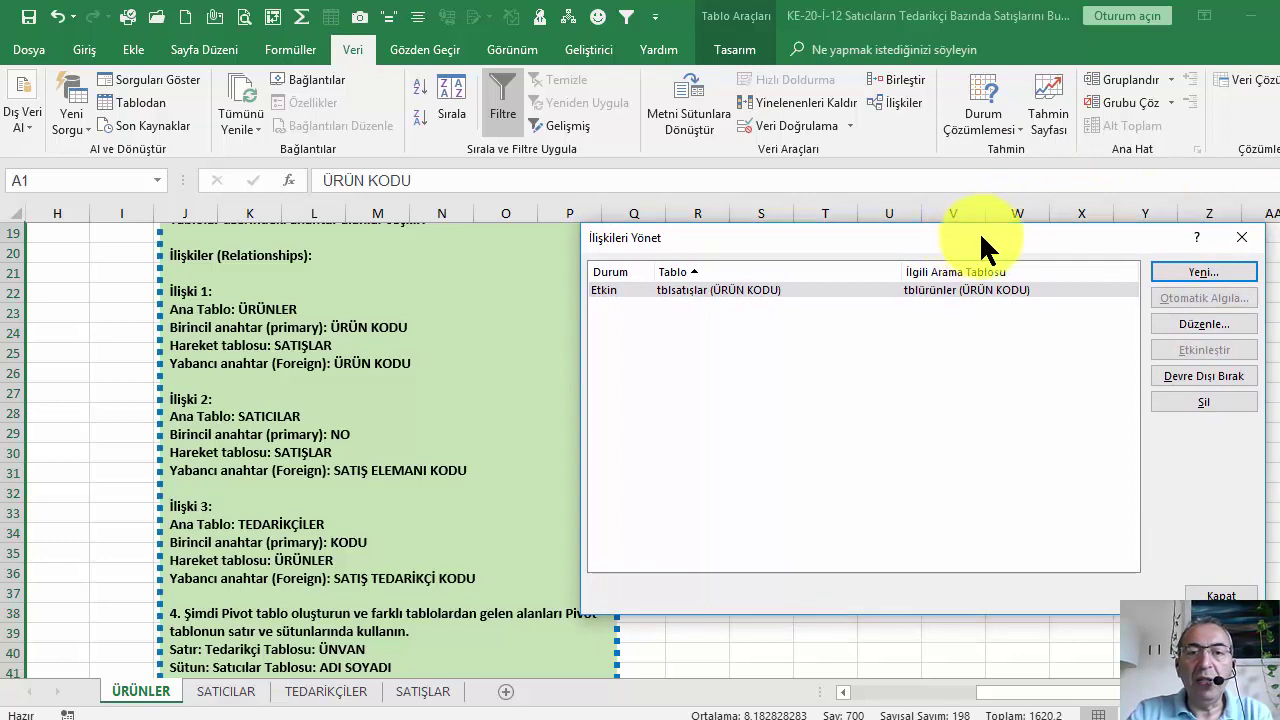
Step: Link tblsatışlar's SATIŞ ELEMANI KODU to tblsatıcılar's No as a new relationship
{"action": "left_click", "coordinate": [1198, 272]}
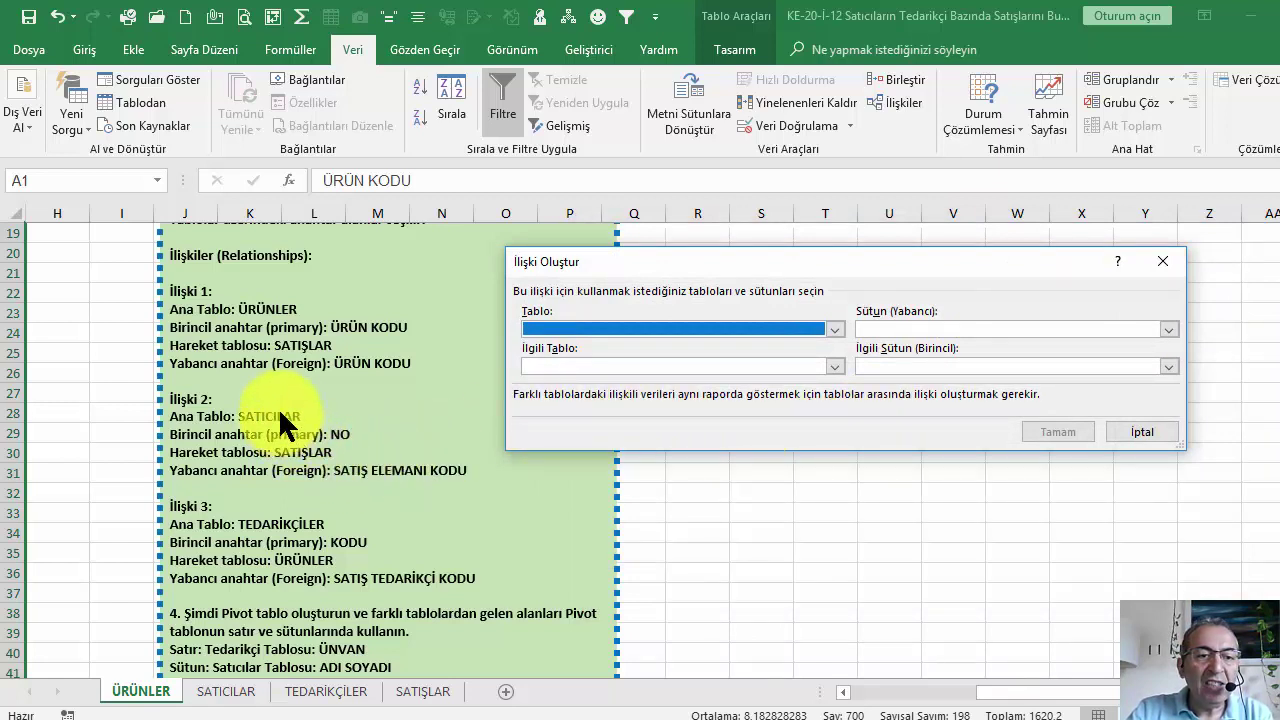
{"action": "left_click", "coordinate": [834, 366]}
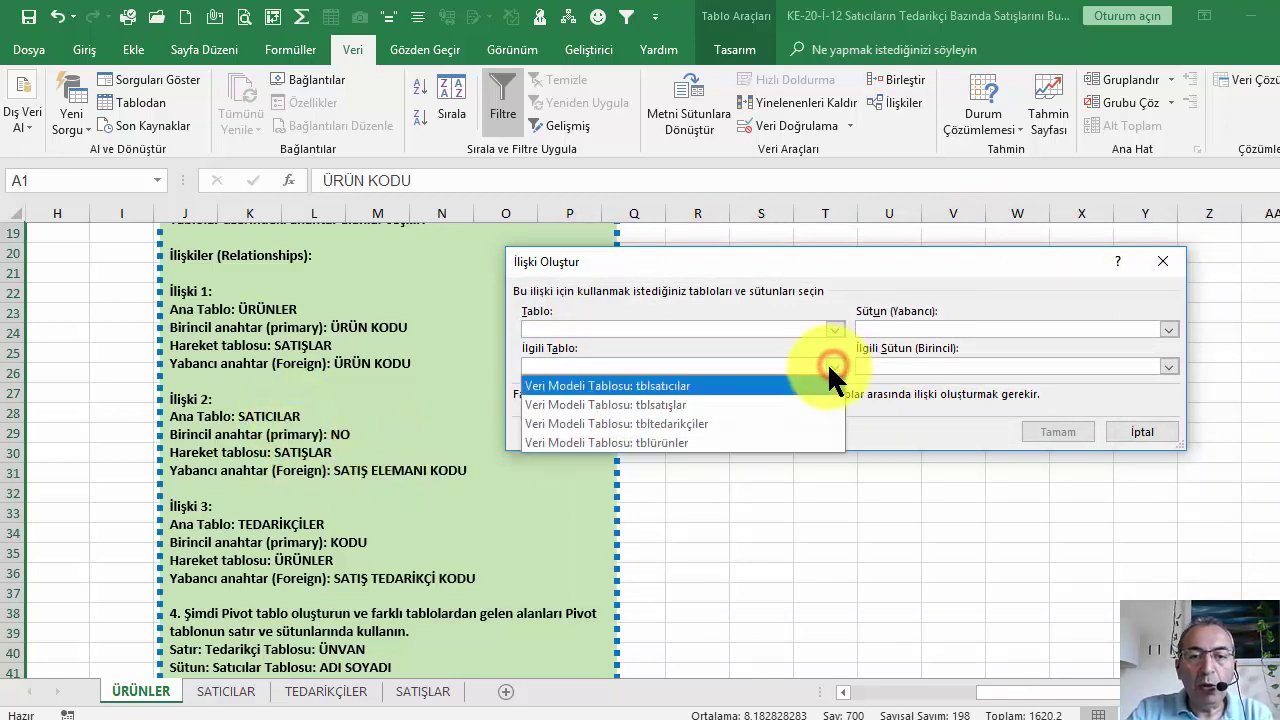
{"action": "left_click", "coordinate": [770, 385]}
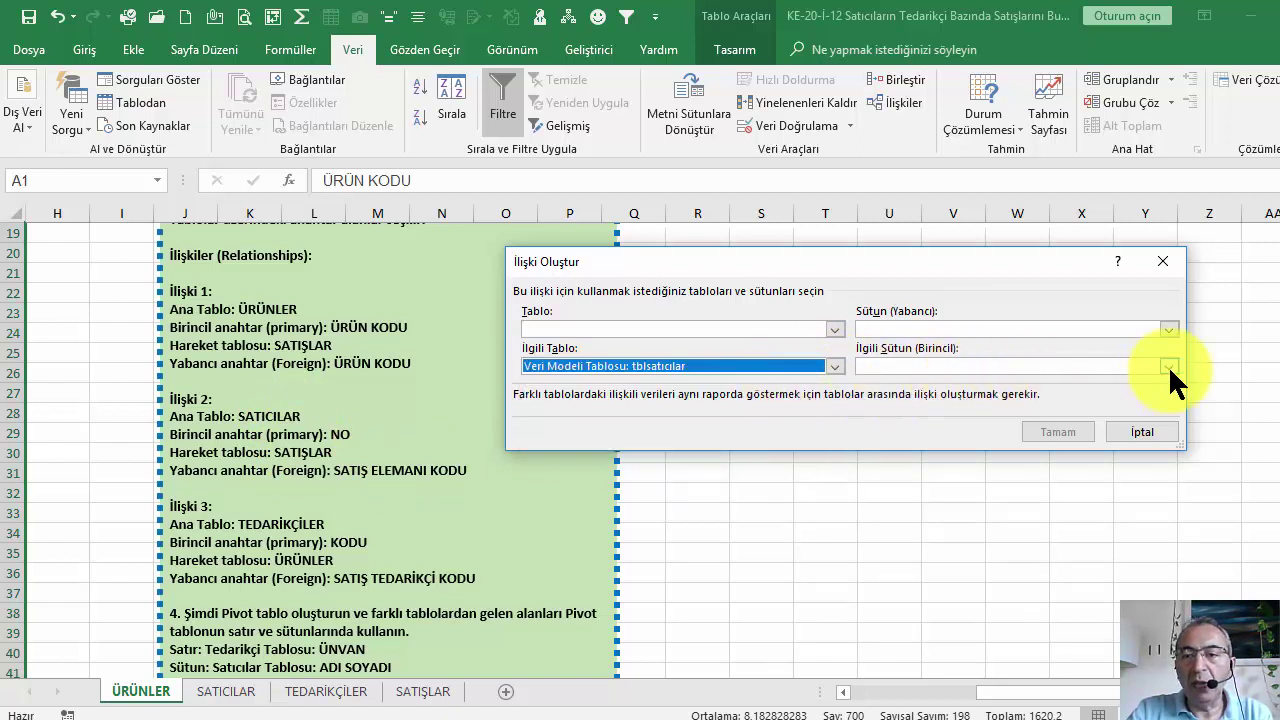
{"action": "left_click", "coordinate": [1169, 365]}
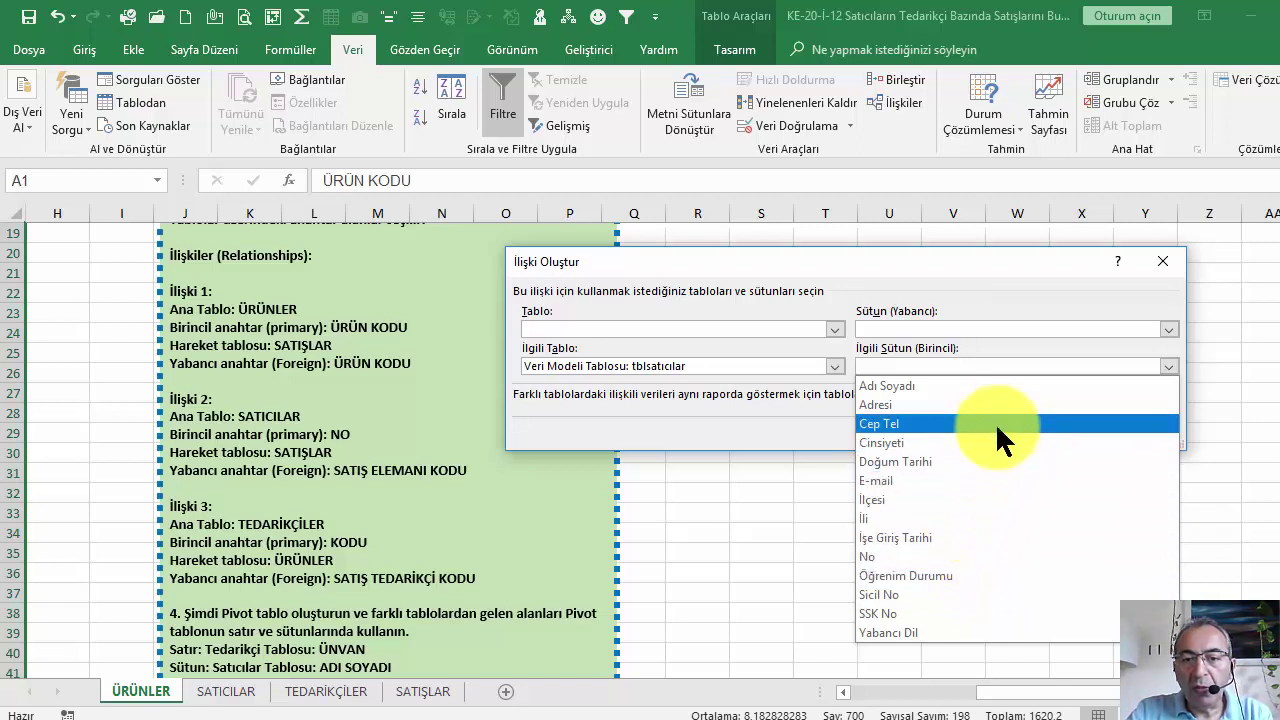
{"action": "left_click", "coordinate": [958, 556]}
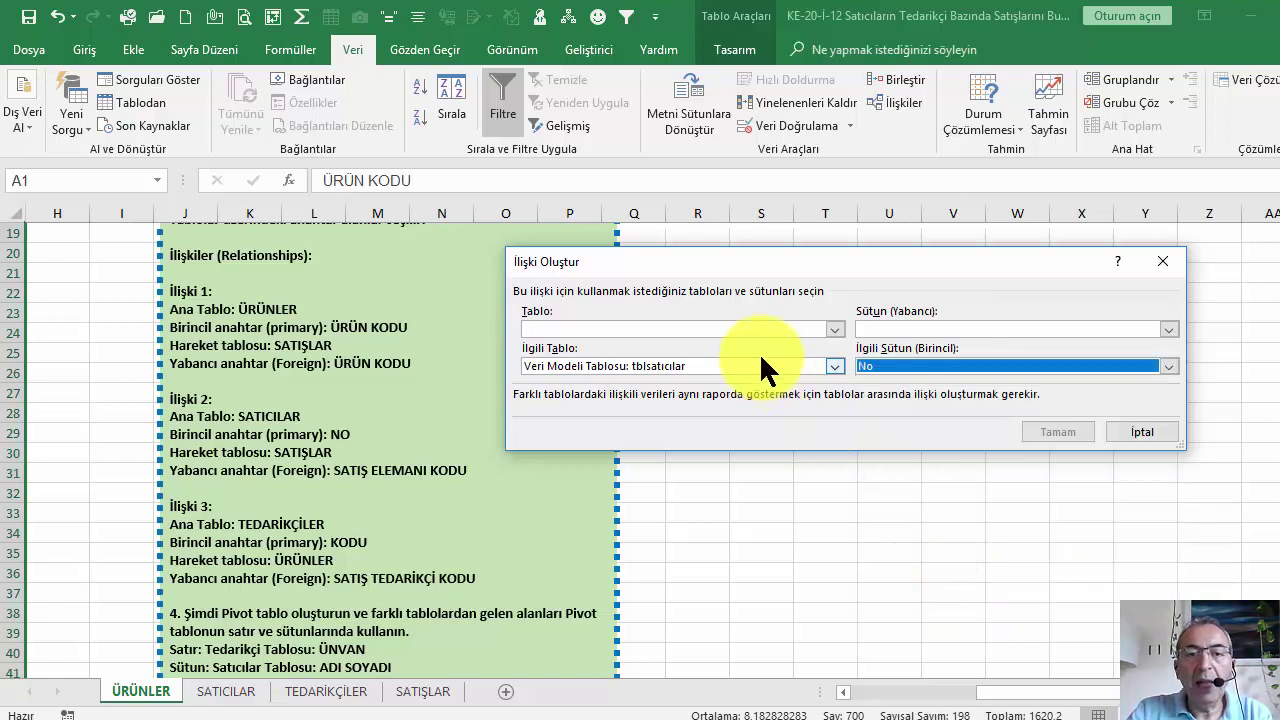
{"action": "left_click", "coordinate": [834, 325]}
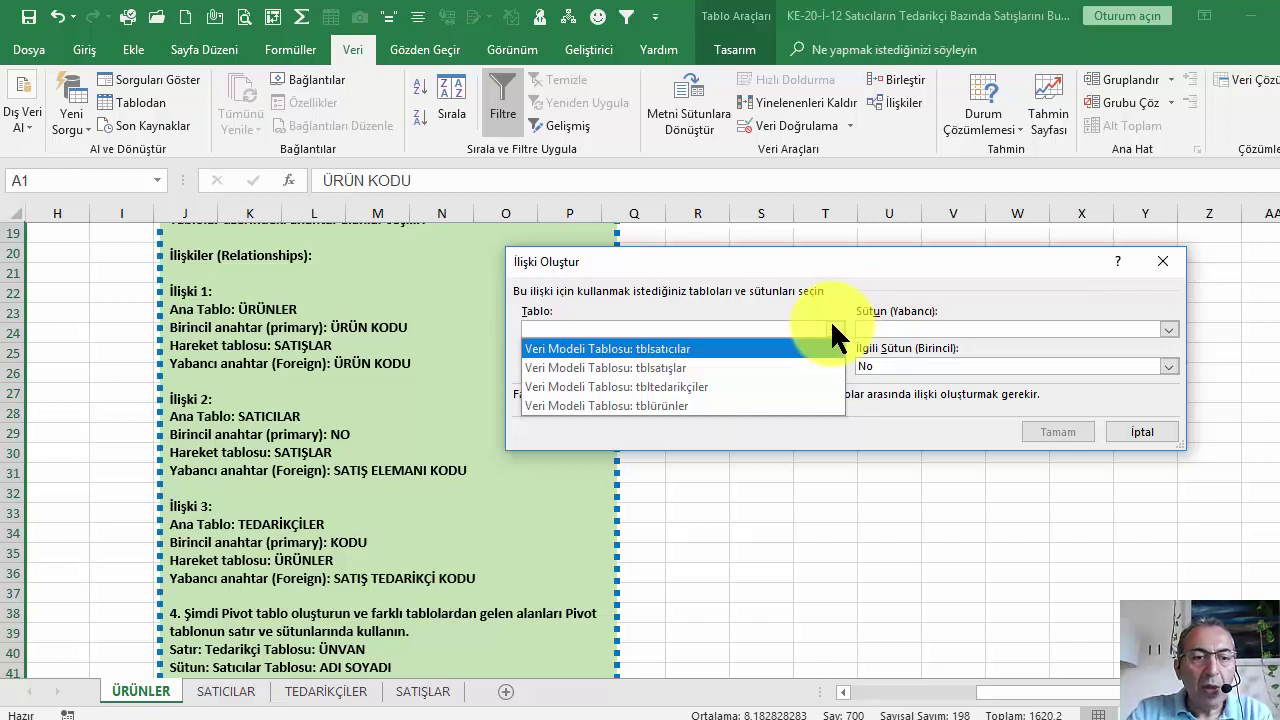
{"action": "left_click", "coordinate": [769, 367]}
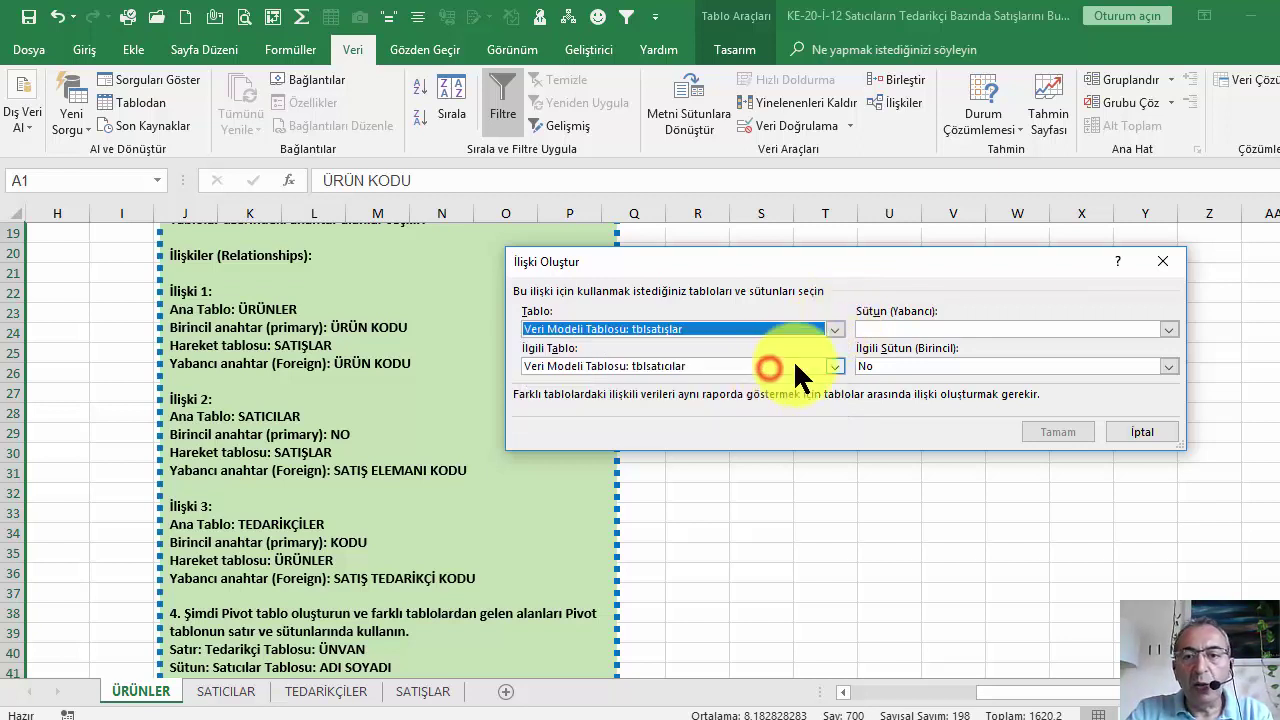
{"action": "left_click", "coordinate": [932, 328]}
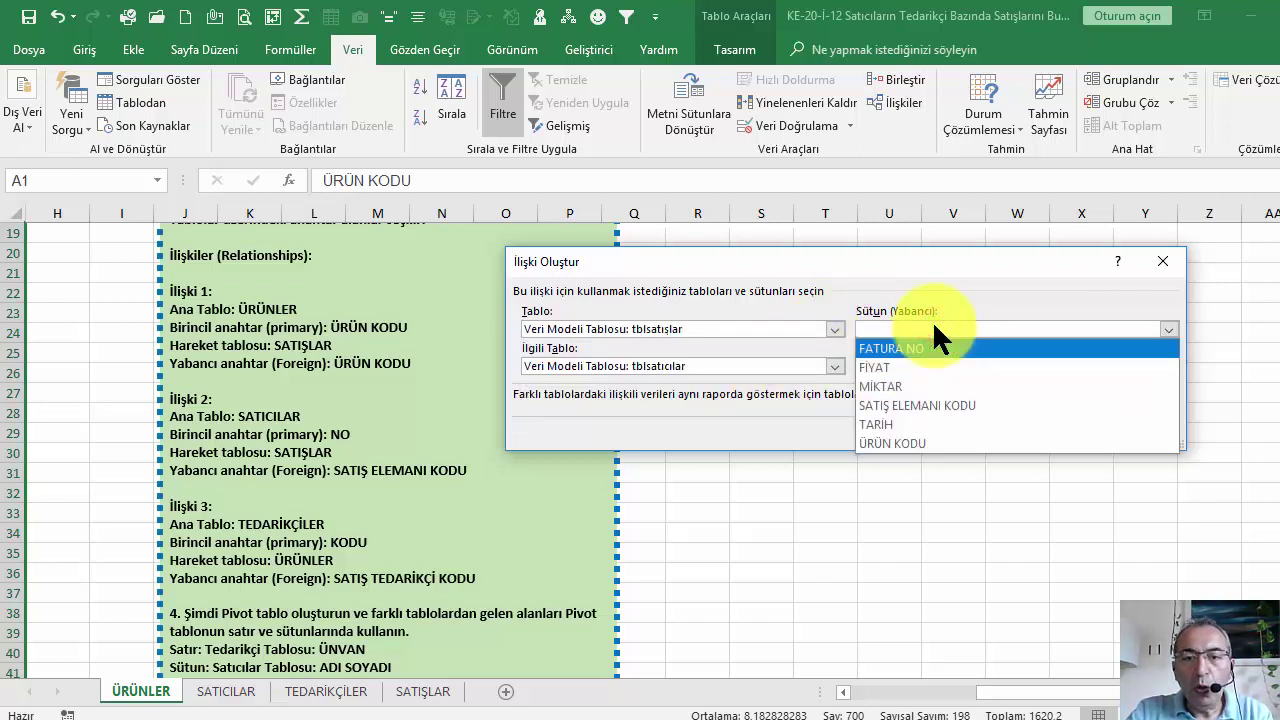
{"action": "left_click", "coordinate": [947, 405]}
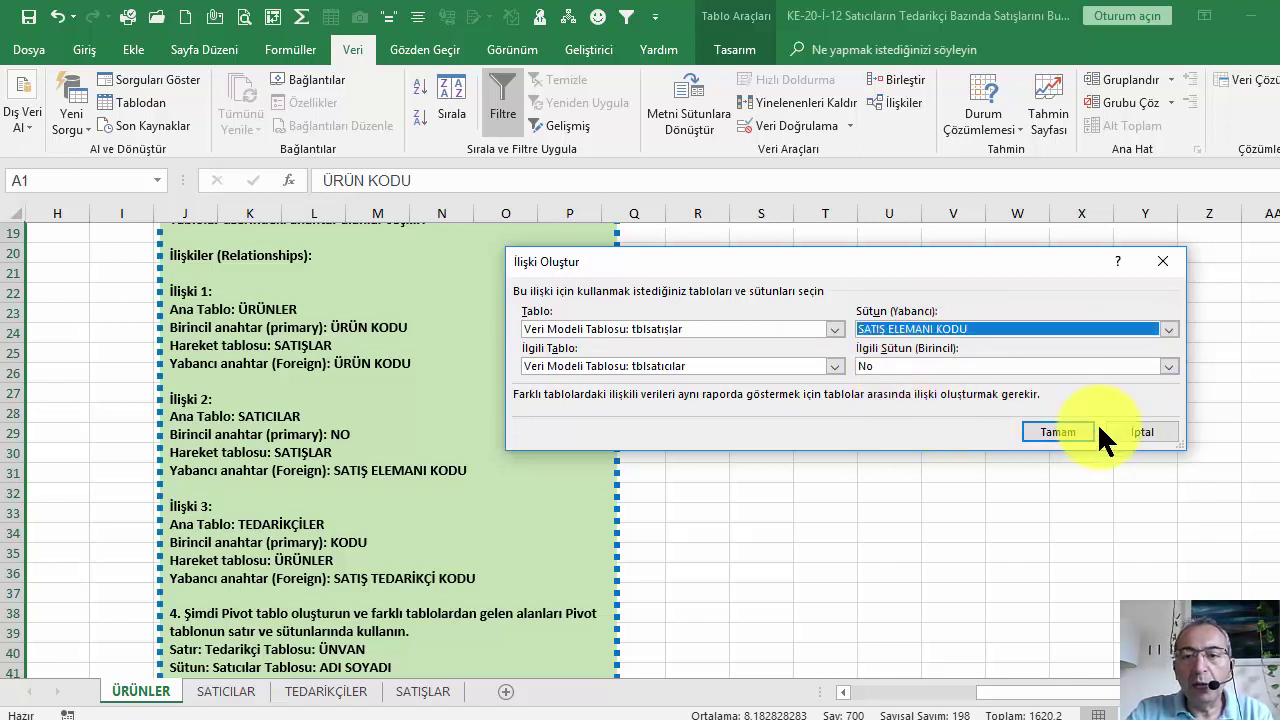
{"action": "left_click", "coordinate": [1057, 428]}
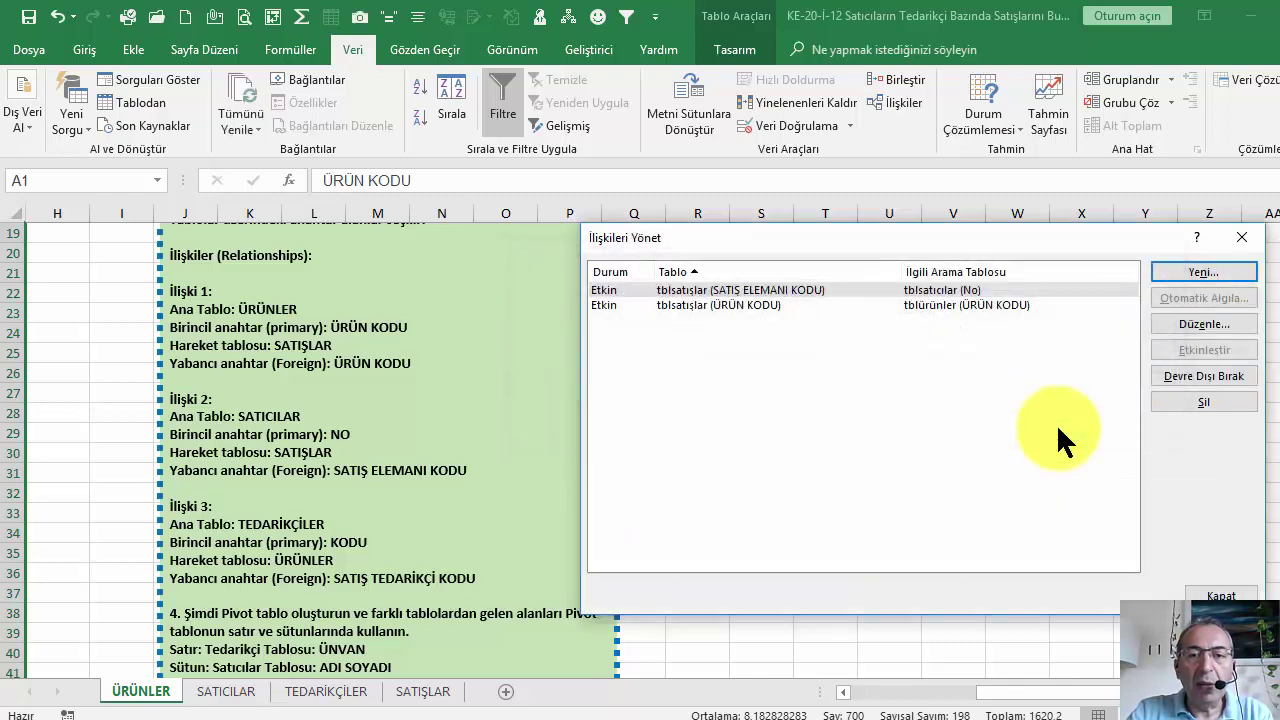
{"action": "left_click_drag", "start_coordinate": [1062, 241], "coordinate": [1018, 245]}
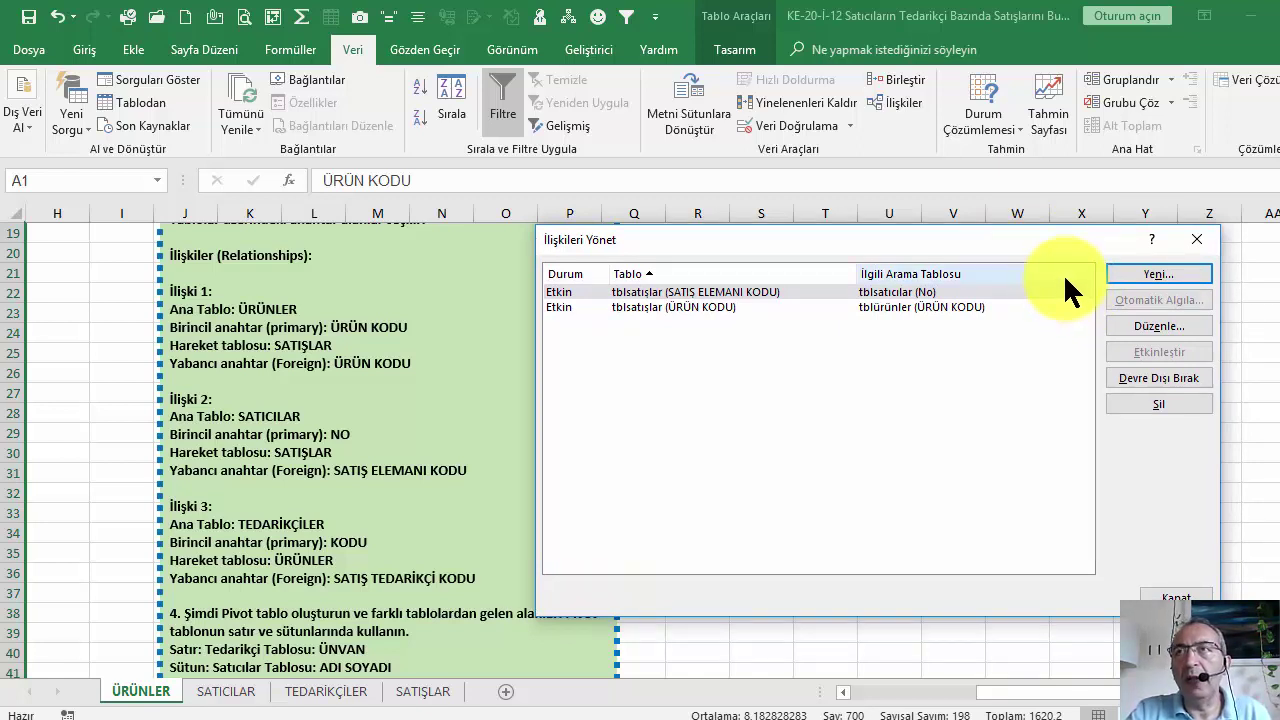
Step: Begin a new relationship using tbltedarikçiler's KODU as the related key column
{"action": "left_click", "coordinate": [1157, 274]}
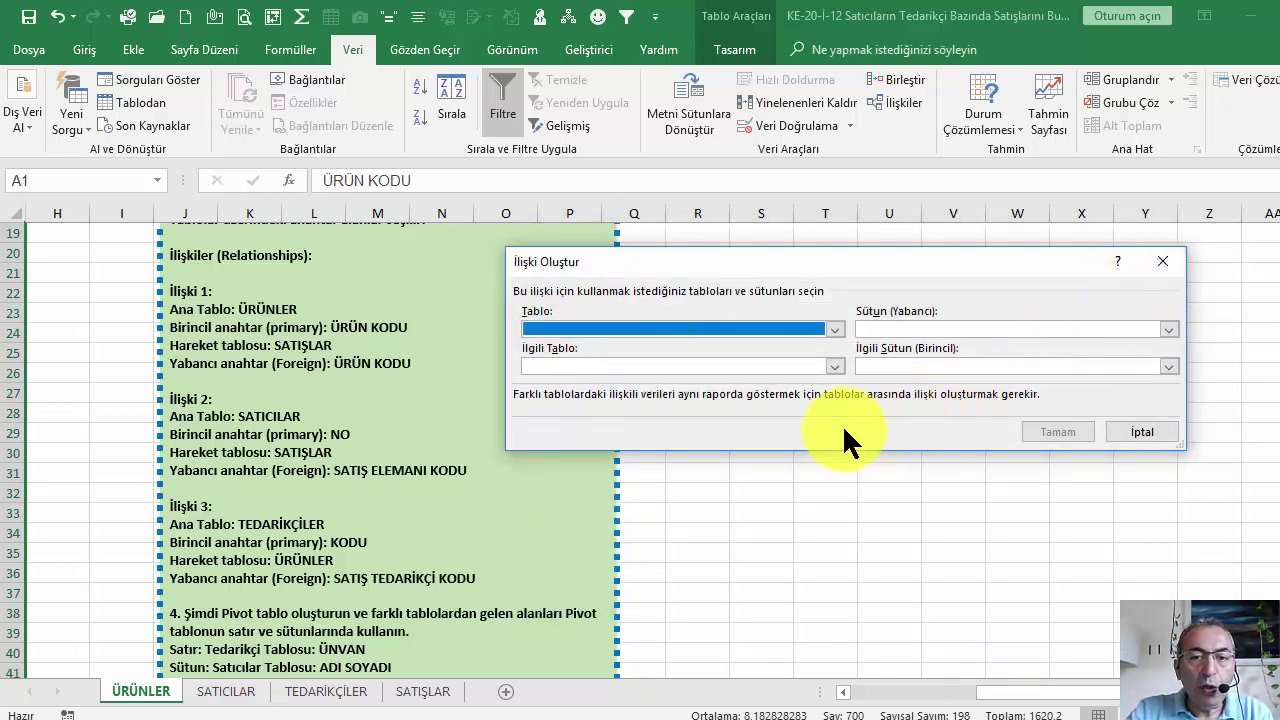
{"action": "left_click", "coordinate": [834, 366]}
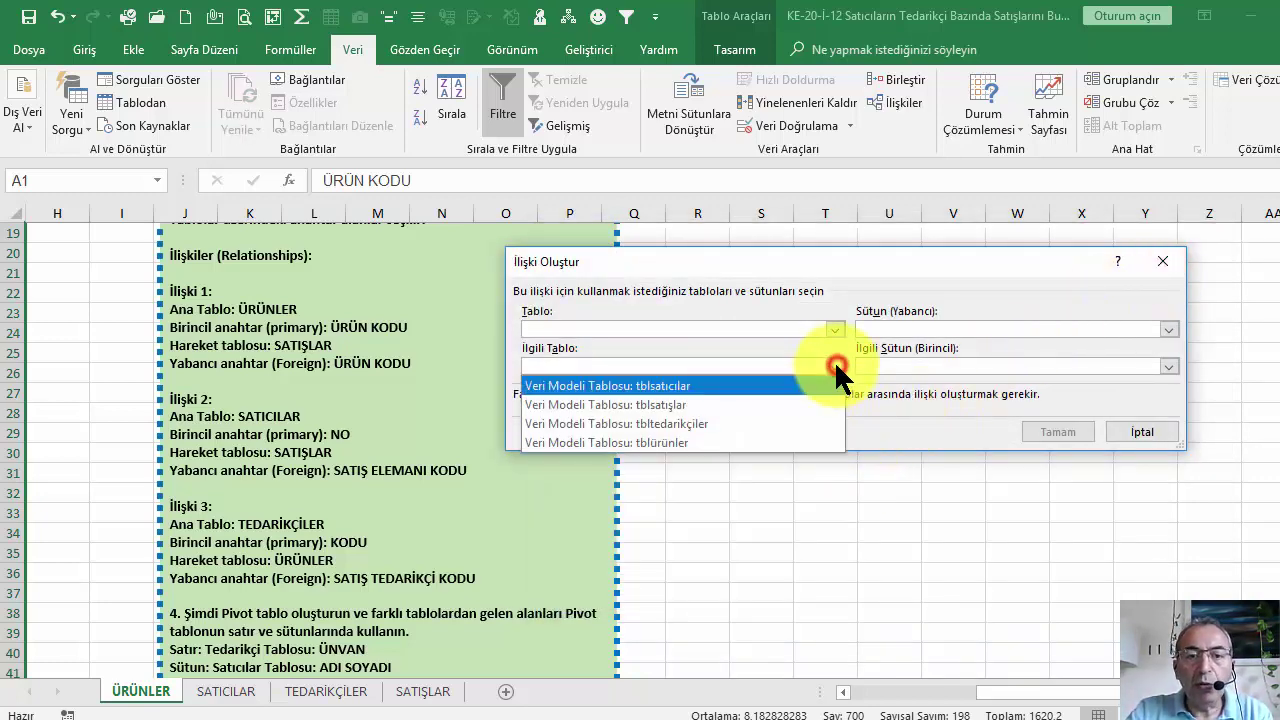
{"action": "left_click", "coordinate": [735, 423]}
{"action": "left_click", "coordinate": [916, 366]}
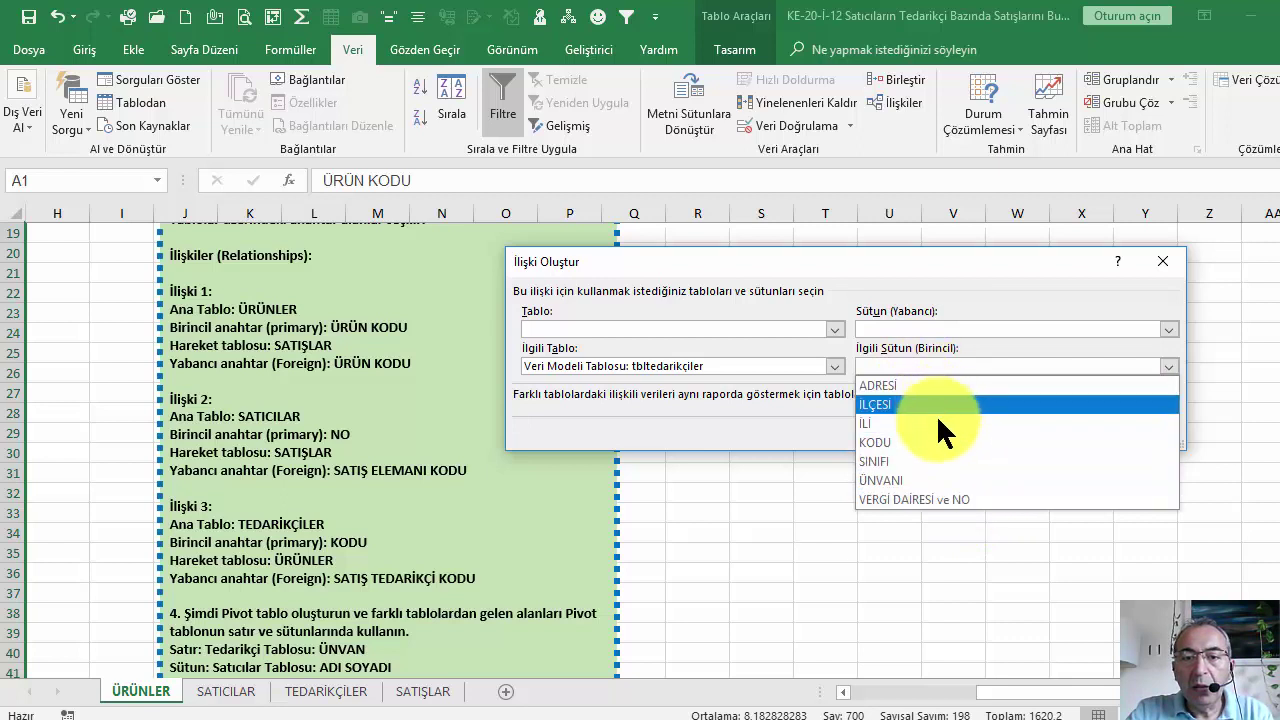
{"action": "left_click", "coordinate": [936, 440]}
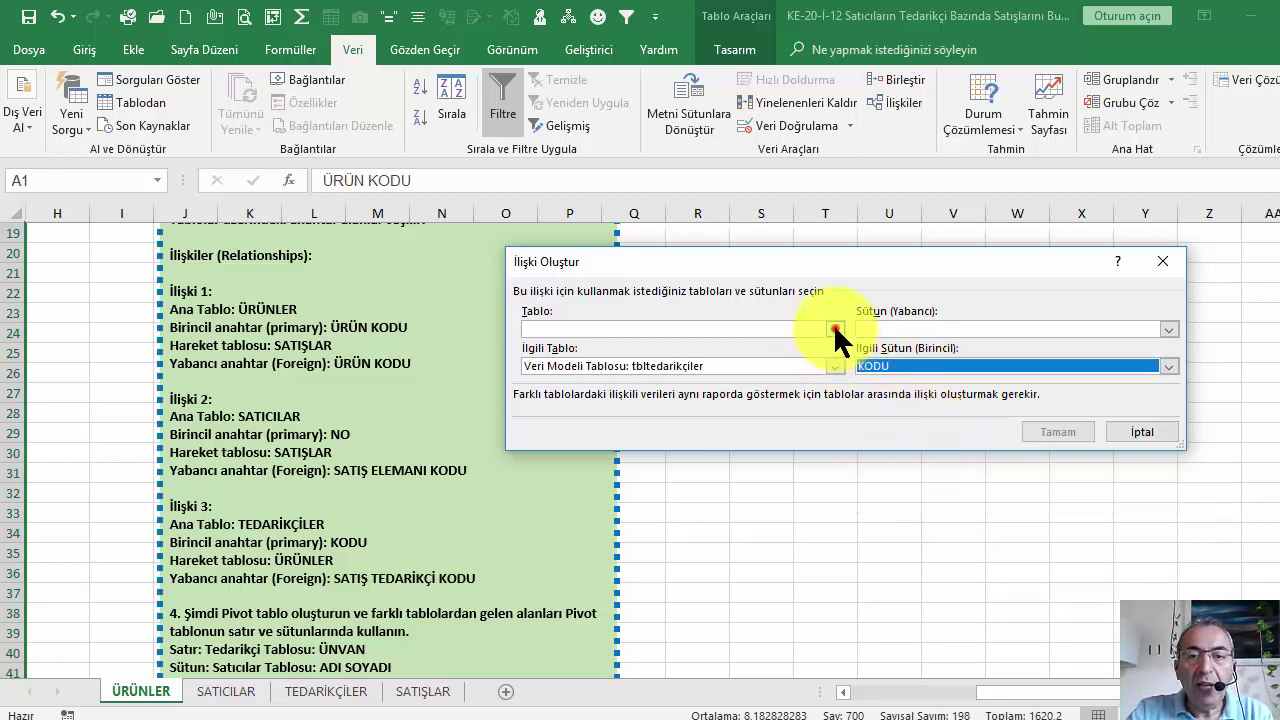
{"action": "left_click", "coordinate": [834, 329]}
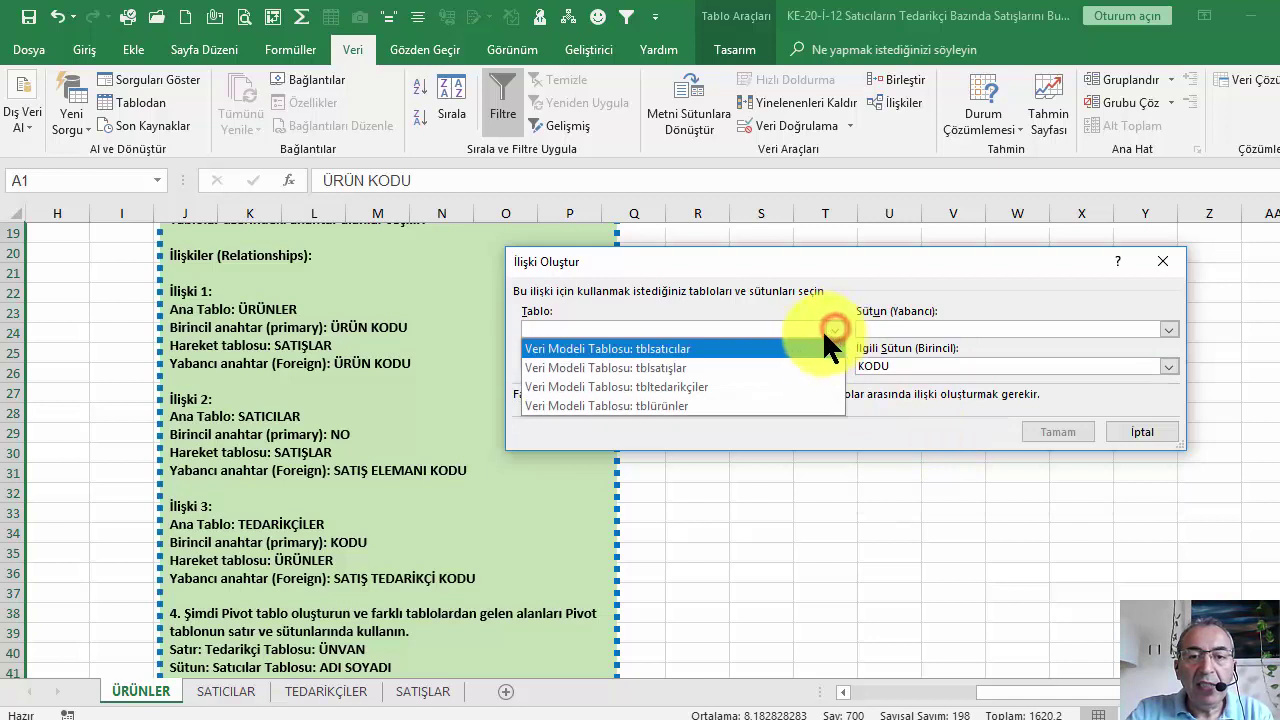
{"action": "left_click", "coordinate": [780, 365]}
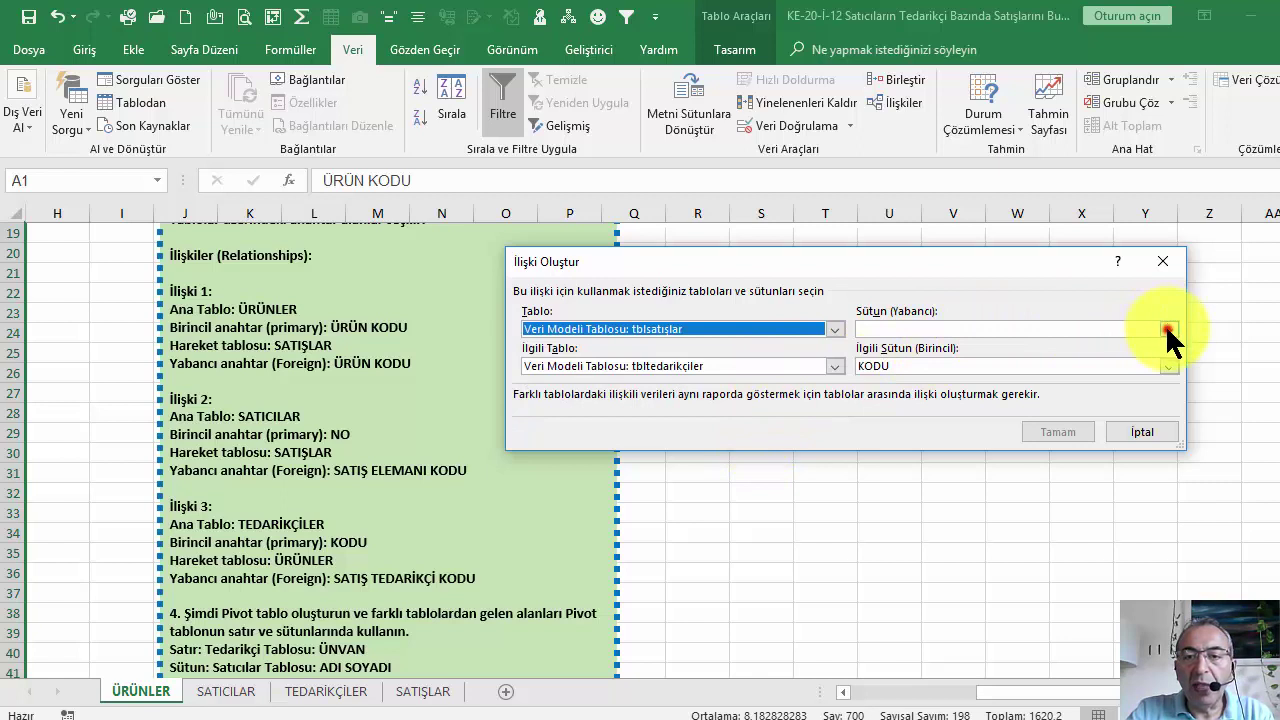
{"action": "left_click", "coordinate": [1168, 329]}
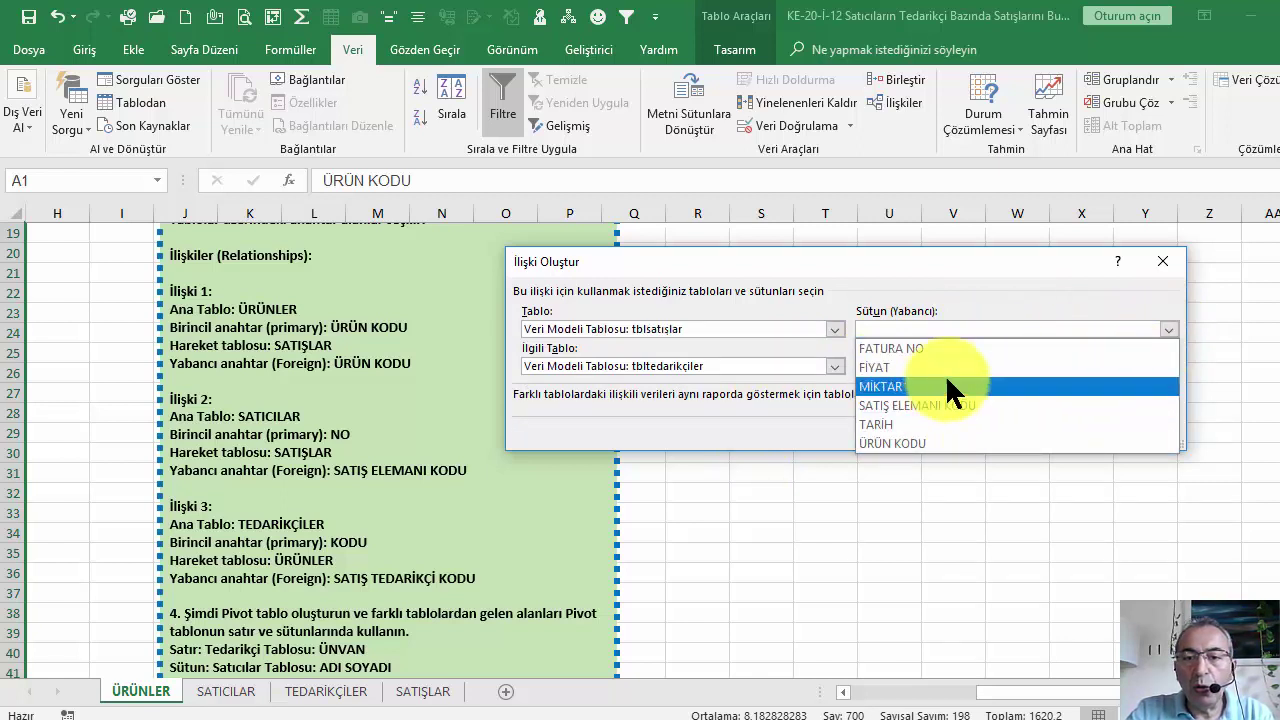
{"action": "left_click", "coordinate": [875, 329]}
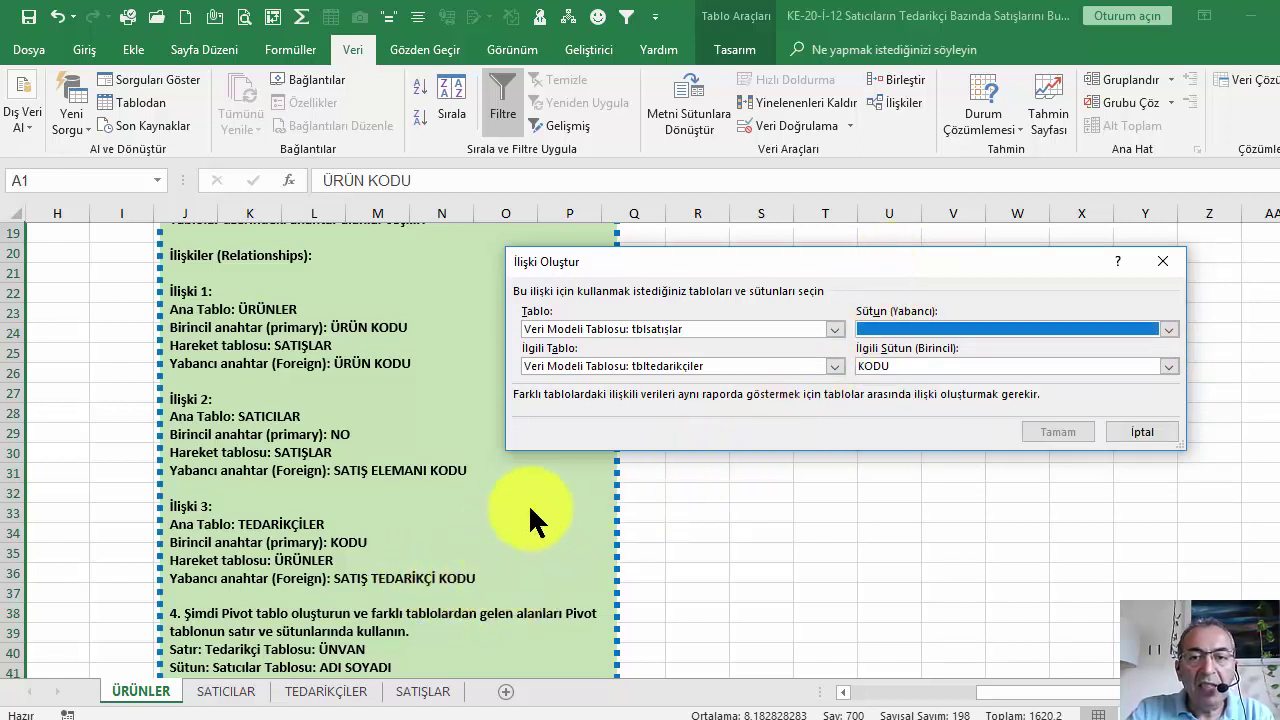
{"action": "left_click", "coordinate": [926, 329]}
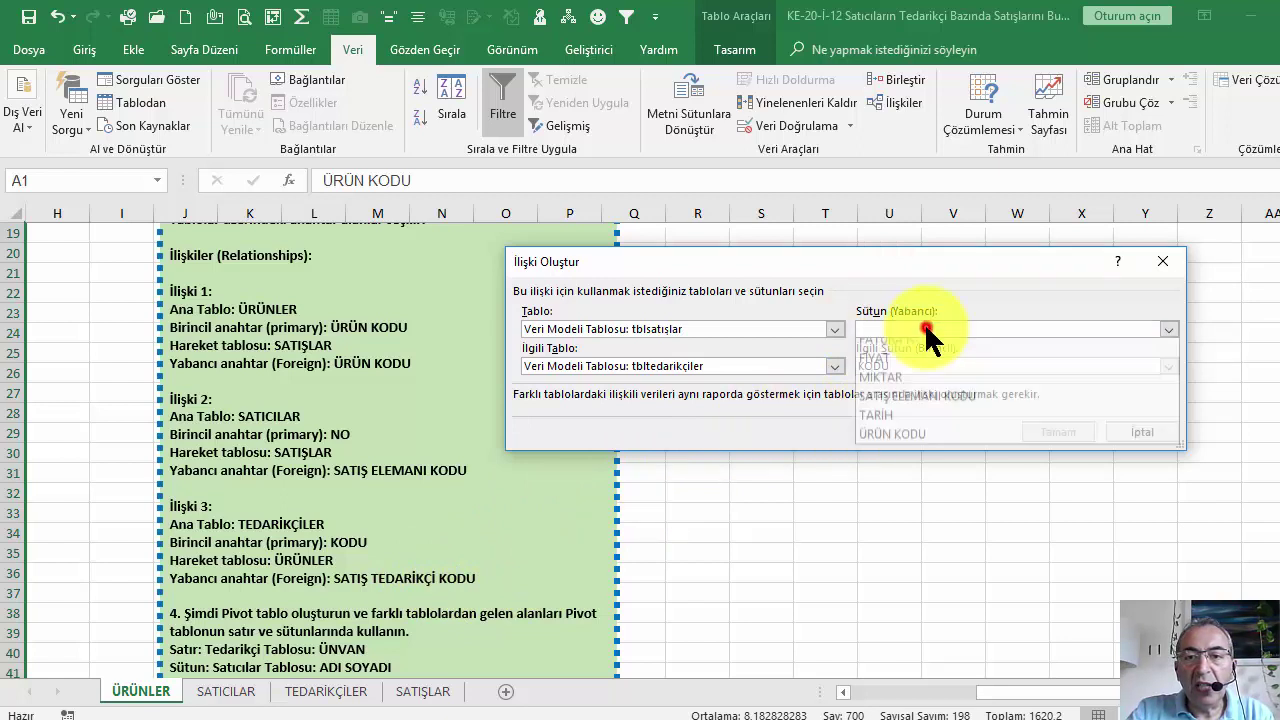
{"action": "left_click", "coordinate": [948, 405]}
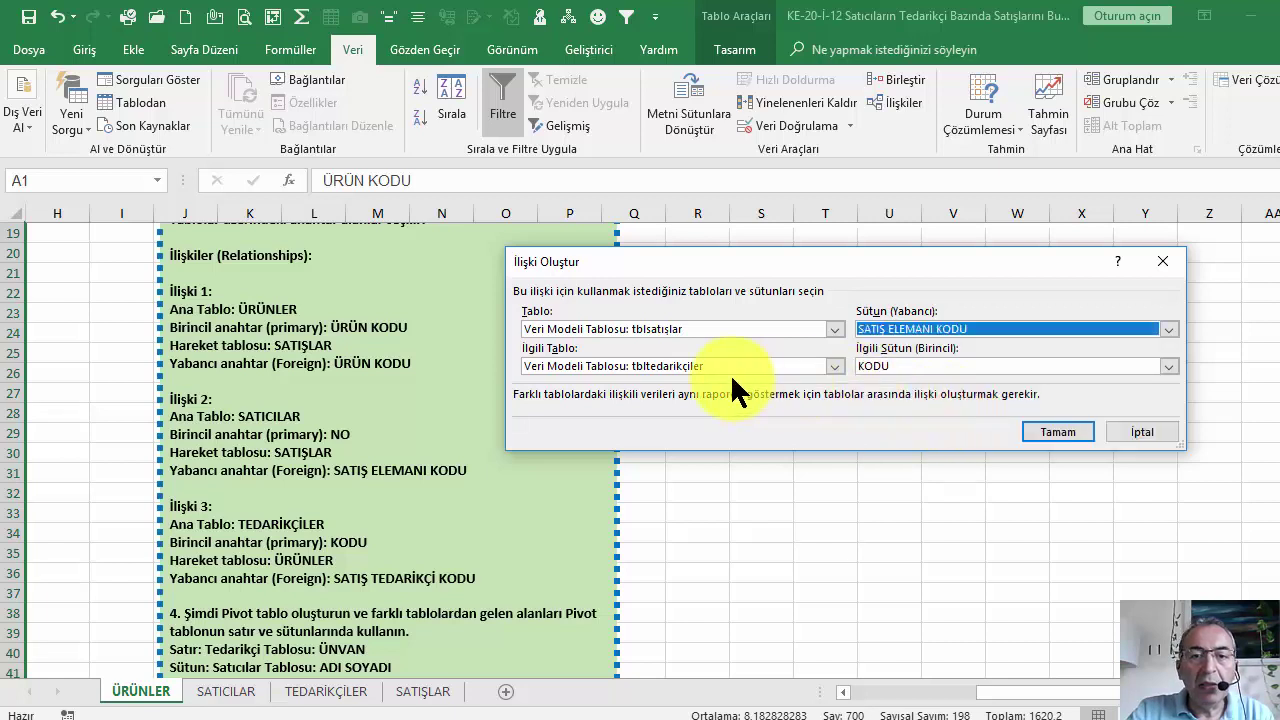
{"action": "left_click", "coordinate": [933, 327]}
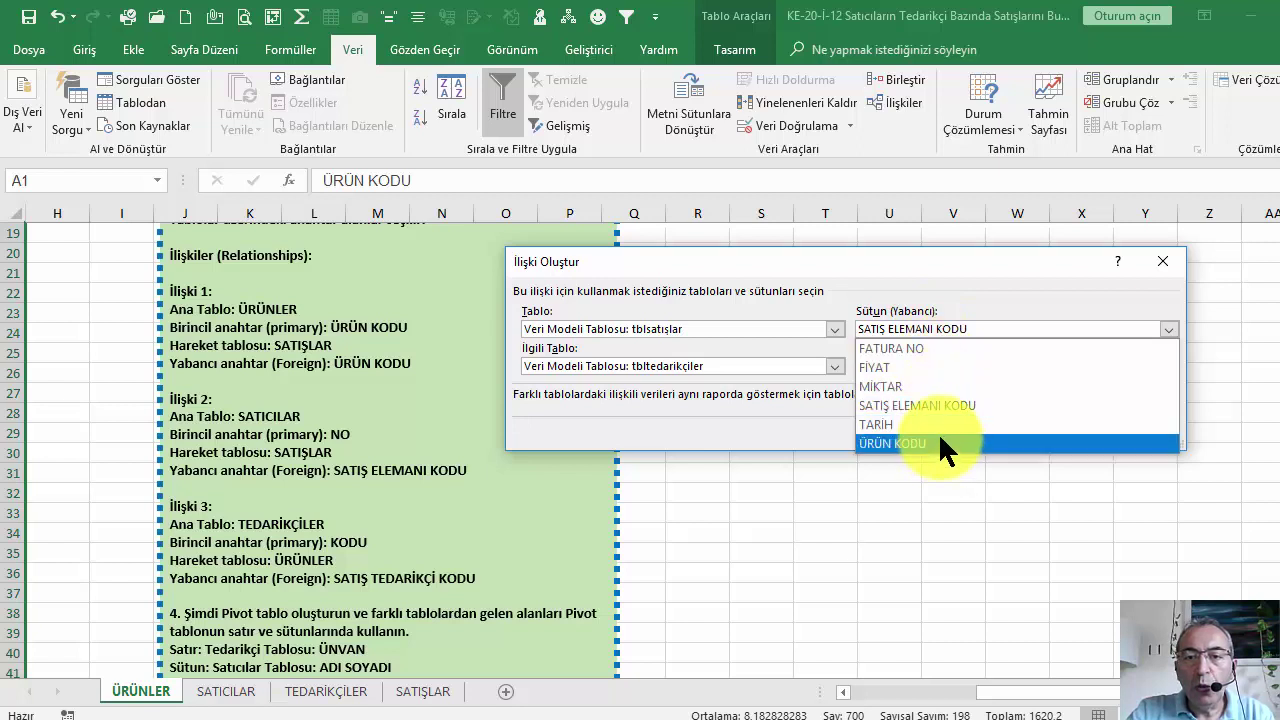
{"action": "left_click", "coordinate": [935, 325]}
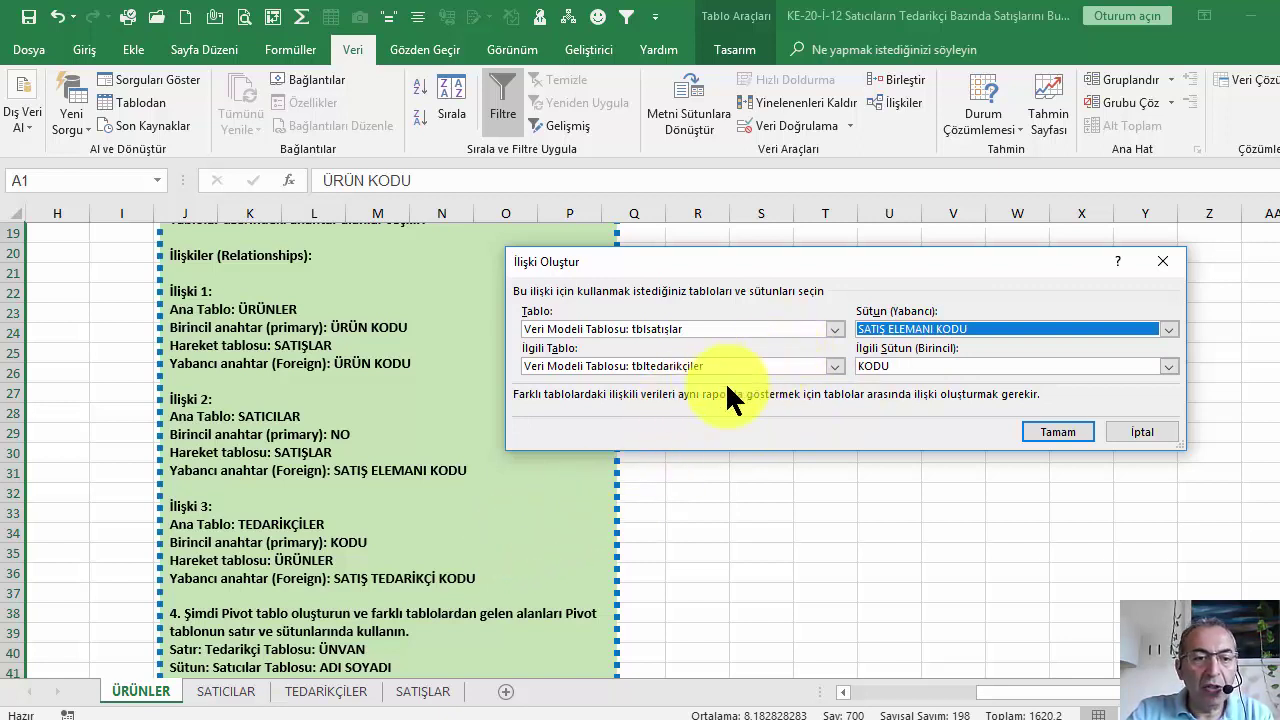
Step: Use tblürünler's TEDARİKÇİ KODU as the foreign column, confirm, and close the relationships list
{"action": "left_click", "coordinate": [832, 328]}
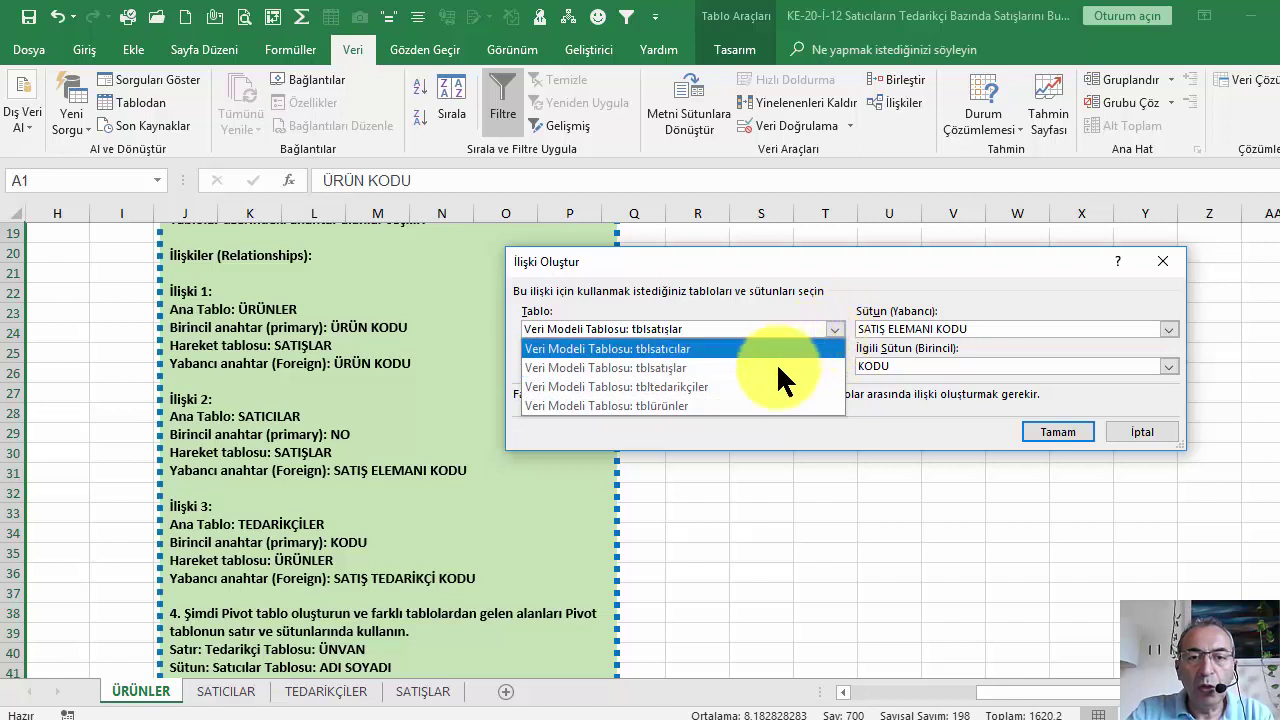
{"action": "left_click", "coordinate": [742, 404]}
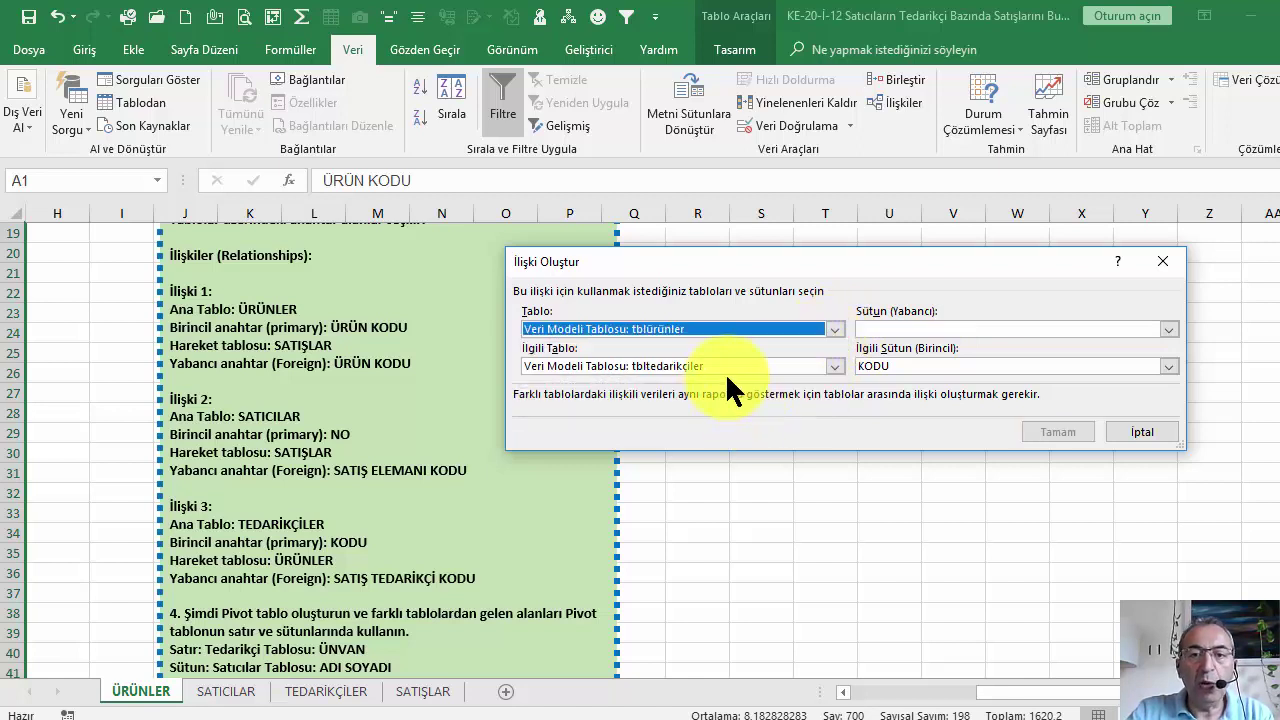
{"action": "left_click", "coordinate": [906, 325]}
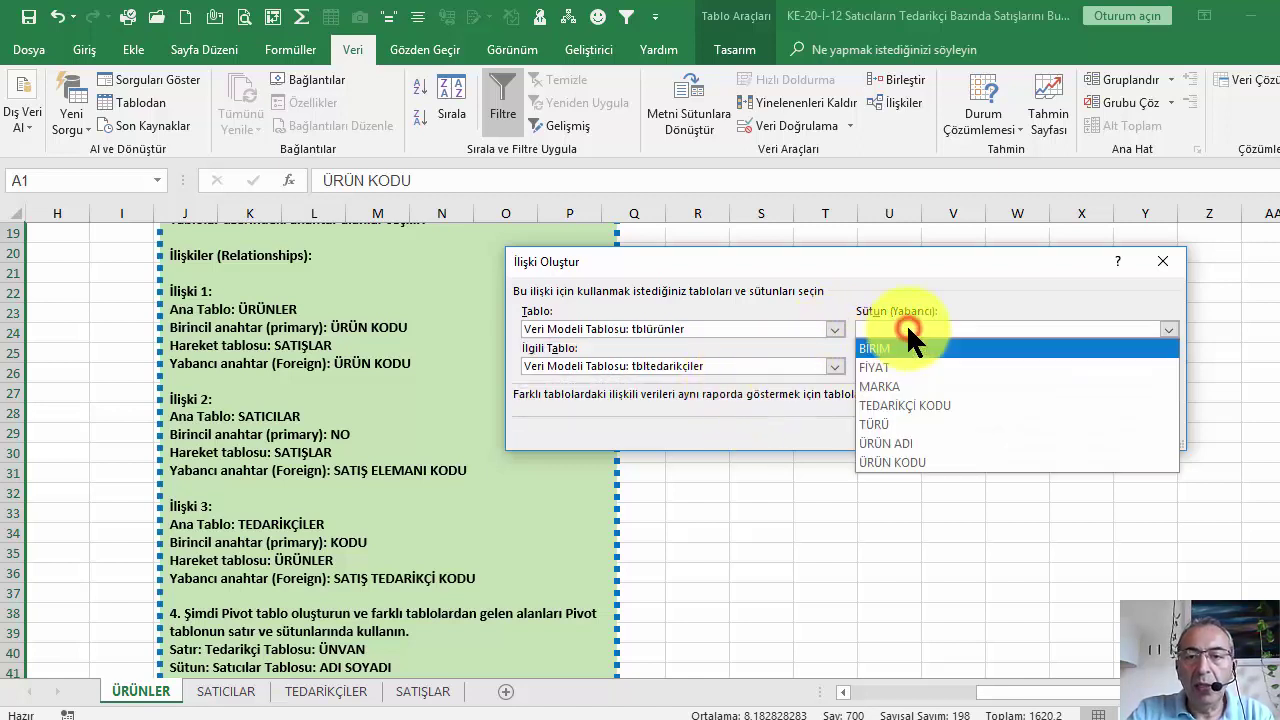
{"action": "left_click", "coordinate": [944, 402]}
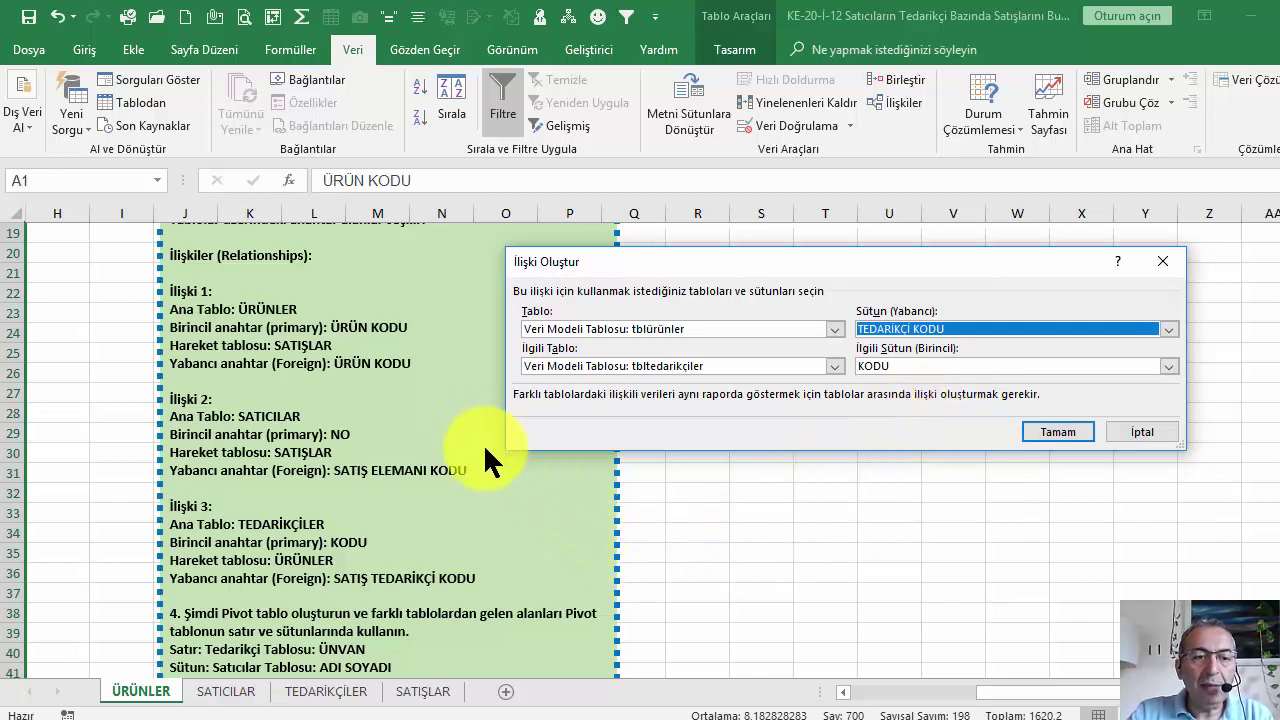
{"action": "left_click", "coordinate": [1058, 431]}
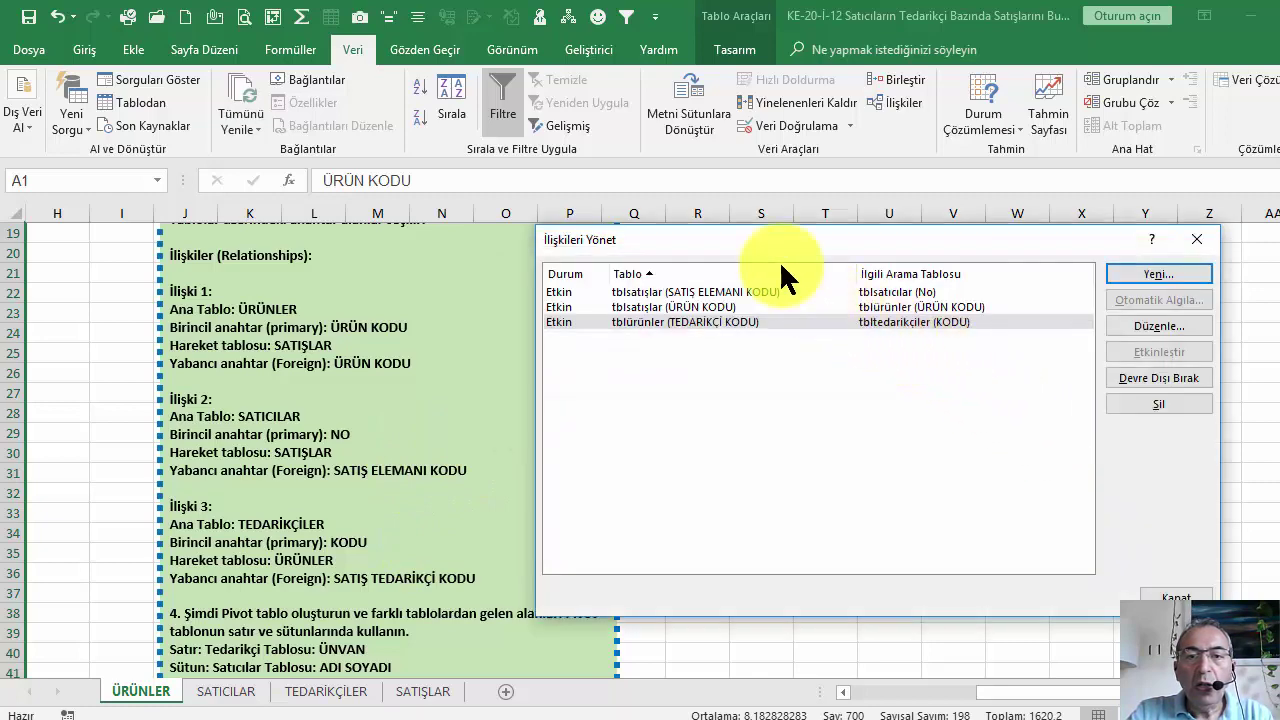
{"action": "left_click_drag", "start_coordinate": [756, 236], "coordinate": [705, 261]}
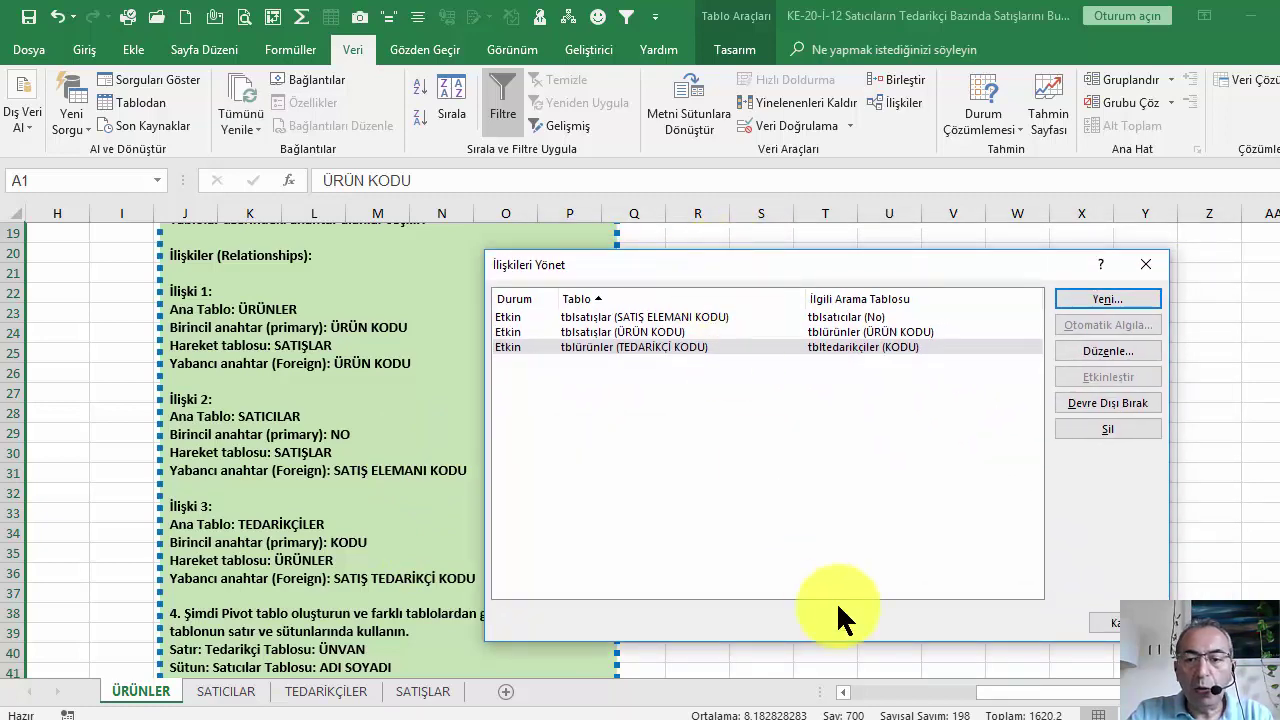
{"action": "left_click", "coordinate": [1112, 622]}
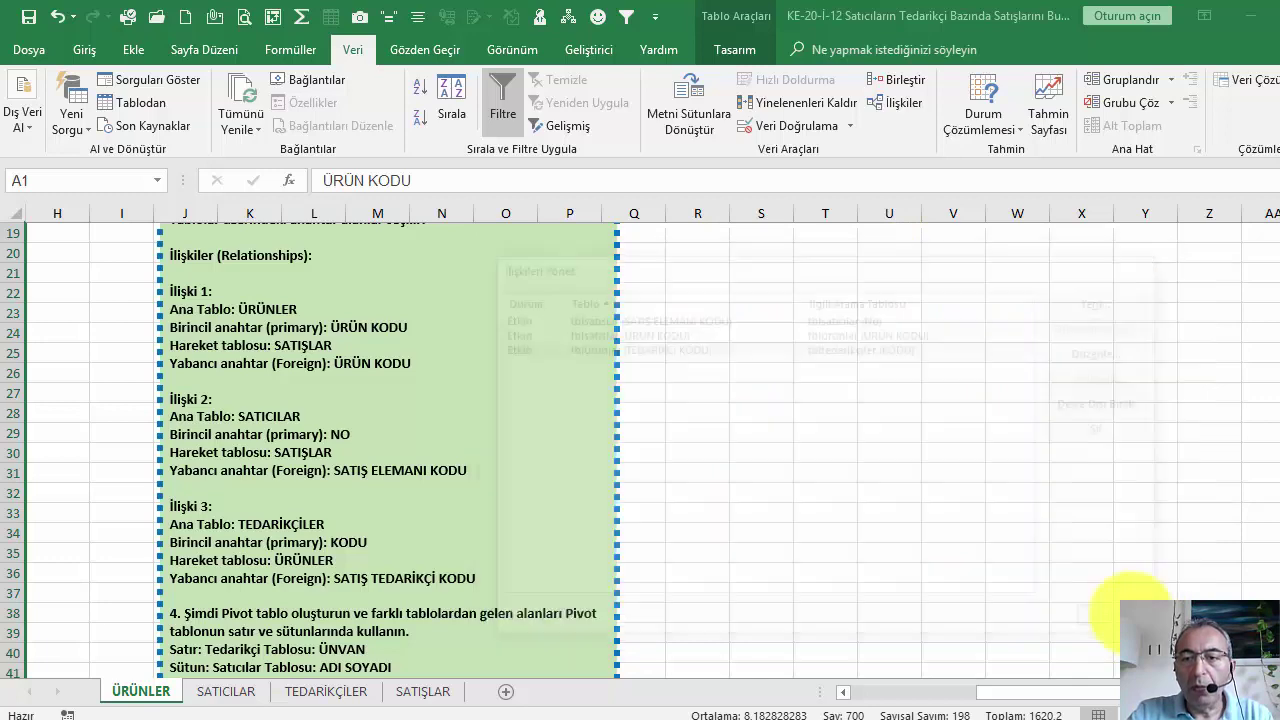
Step: Scroll the ÜRÜNLER sheet back to the tblürünler table at row 1, column A
{"action": "scroll", "coordinate": [1203, 445], "scroll_direction": "up", "scroll_amount": 6}
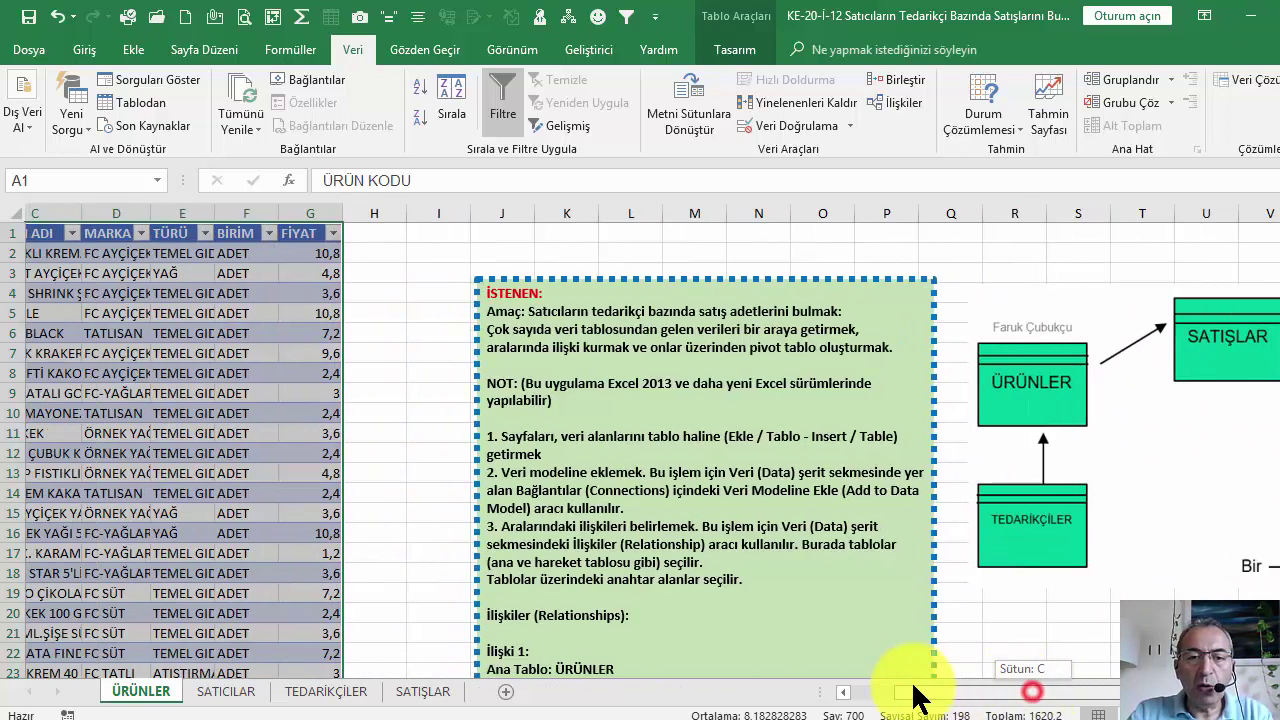
{"action": "left_click_drag", "start_coordinate": [1035, 700], "coordinate": [830, 690]}
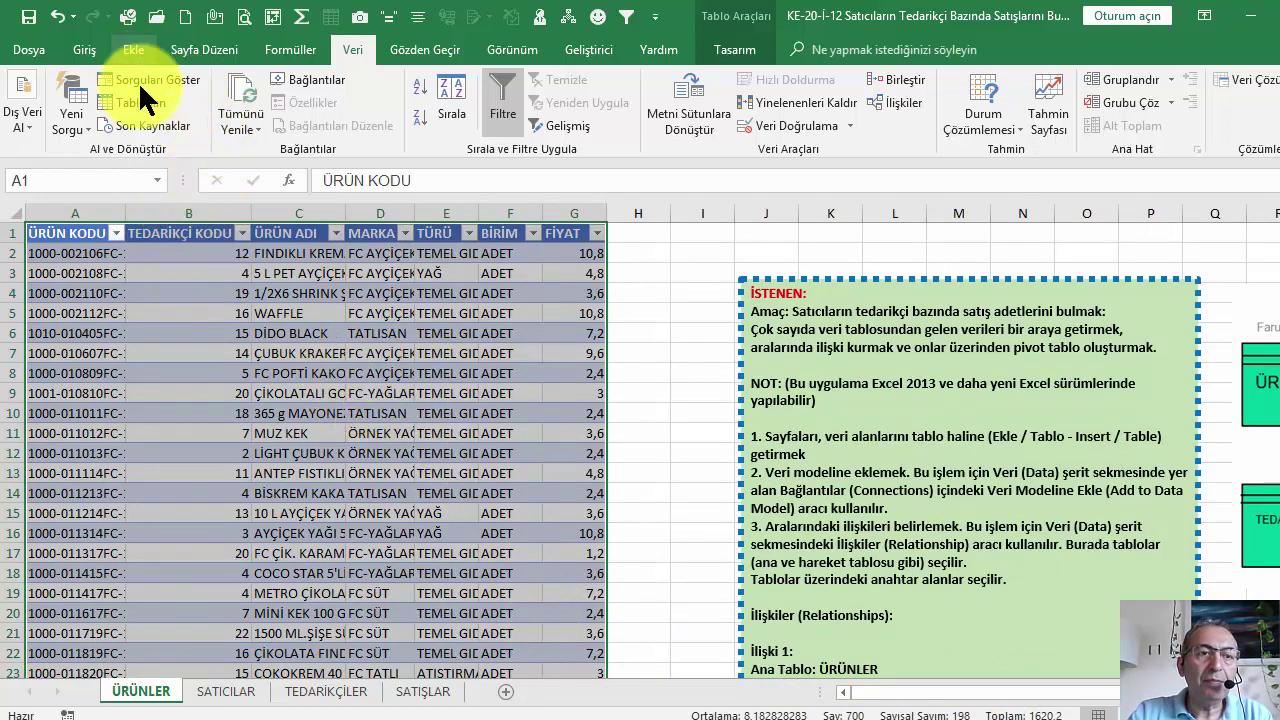
Step: Insert a PivotTable on a new worksheet using ThisWorkbookDataModel as the external source
{"action": "left_click", "coordinate": [134, 51]}
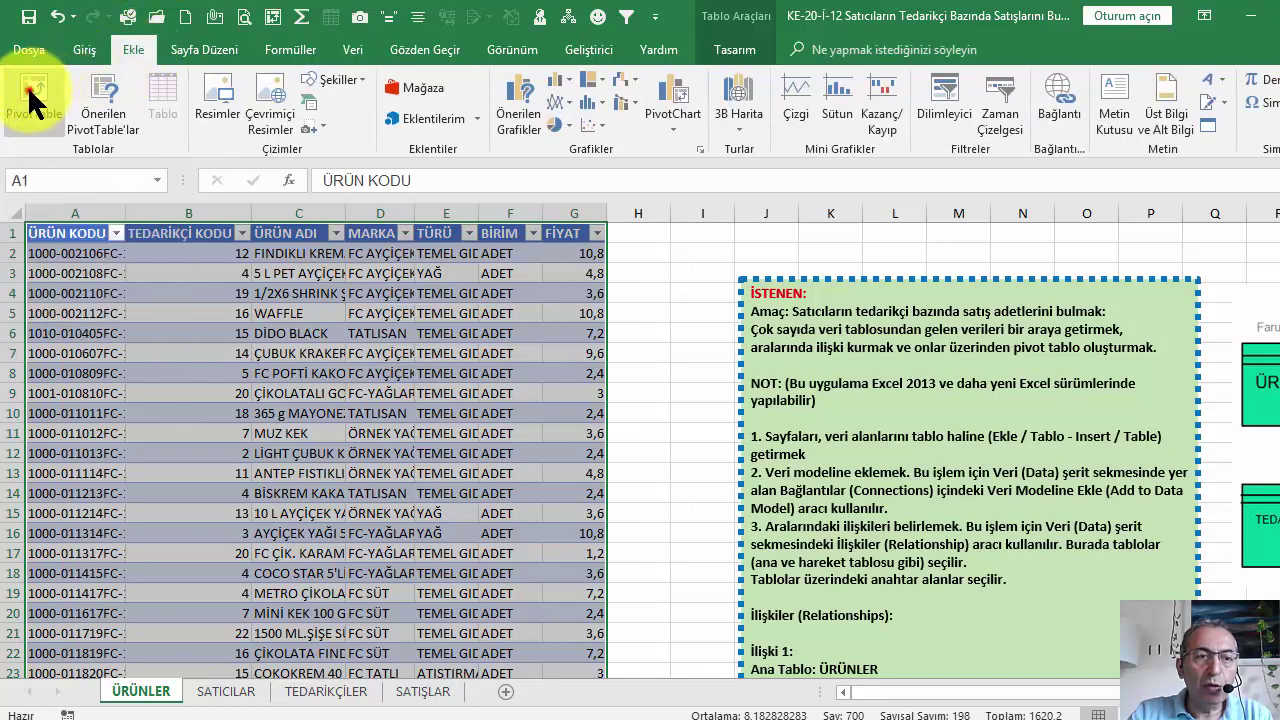
{"action": "left_click", "coordinate": [30, 100]}
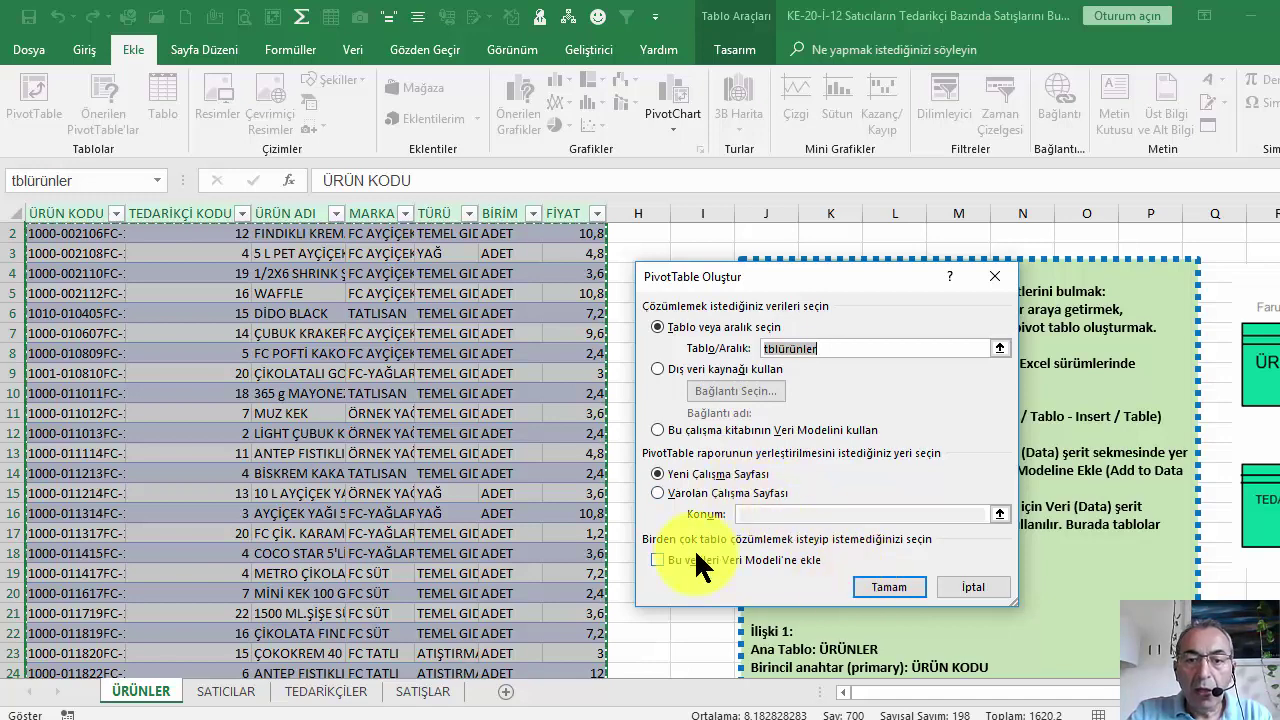
{"action": "left_click", "coordinate": [712, 369]}
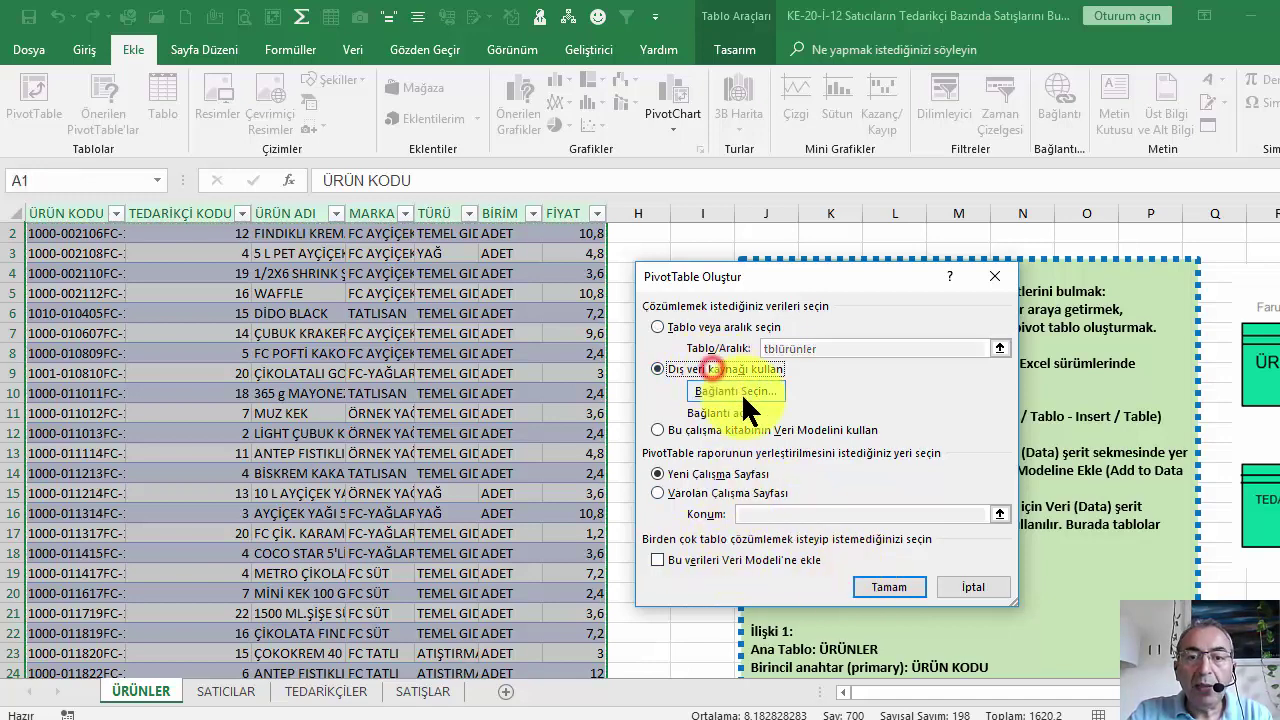
{"action": "left_click", "coordinate": [735, 390]}
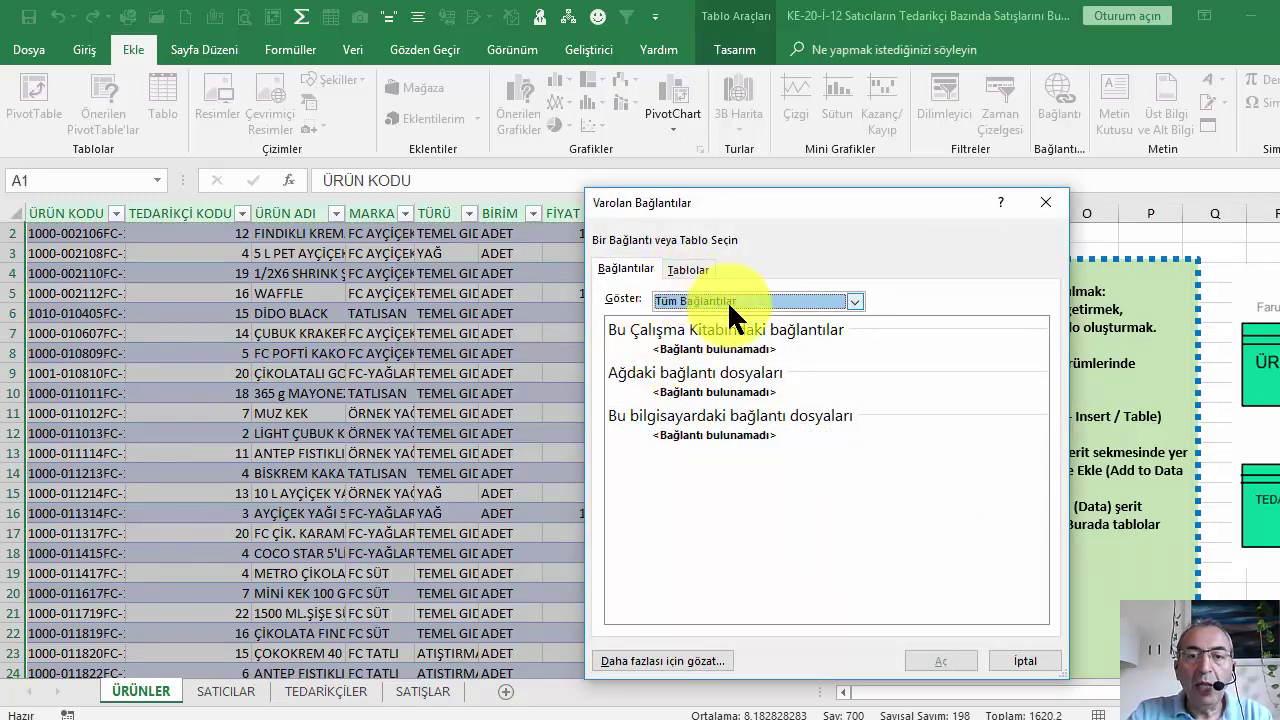
{"action": "left_click", "coordinate": [690, 270]}
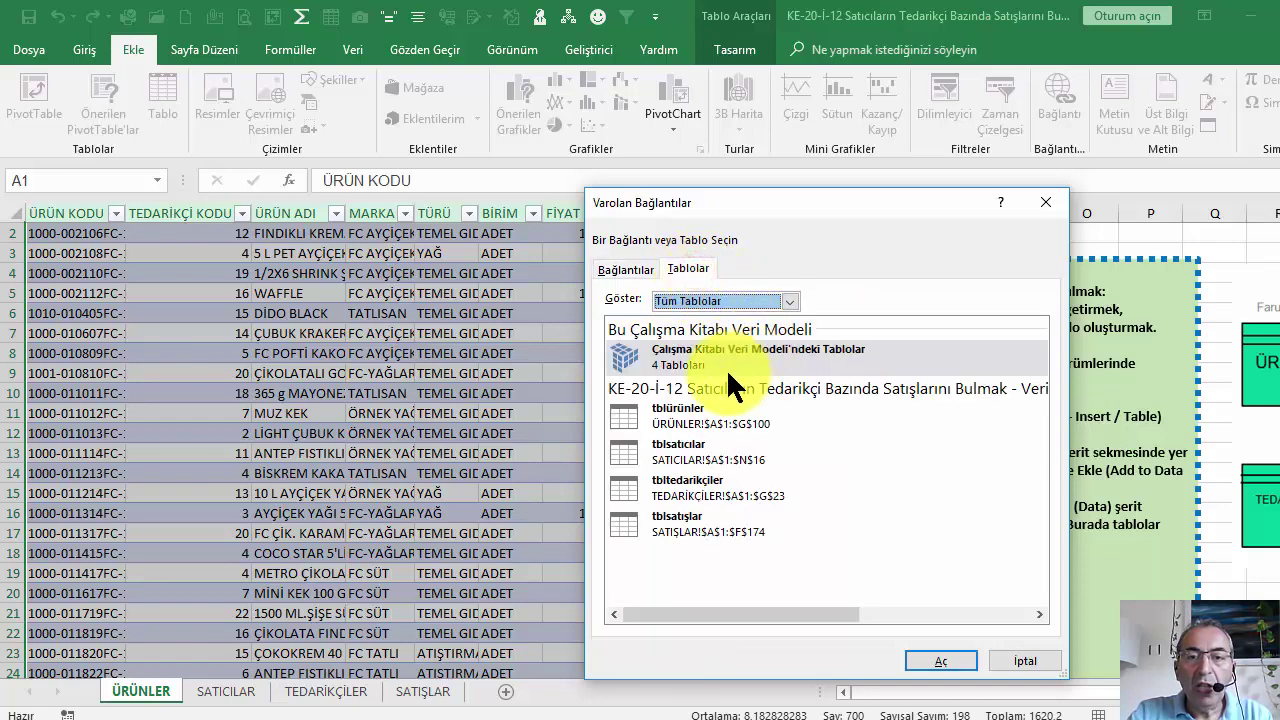
{"action": "left_click_drag", "start_coordinate": [769, 201], "coordinate": [672, 167]}
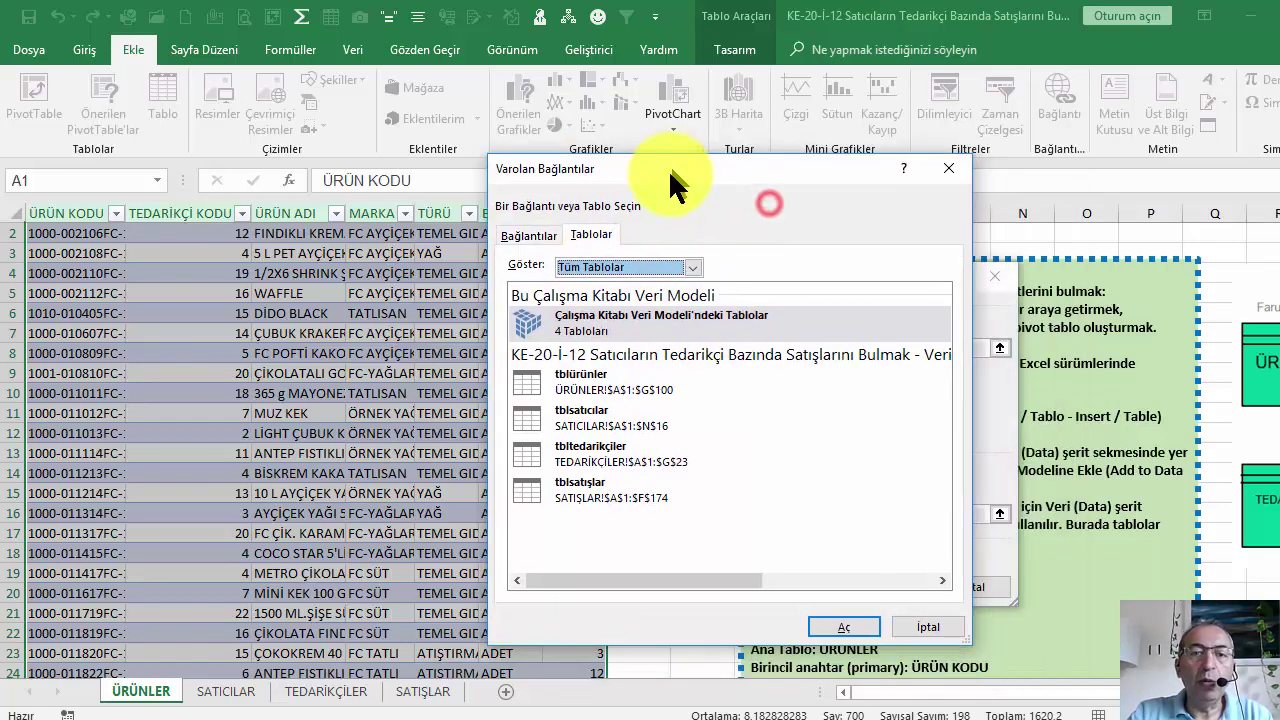
{"action": "left_click", "coordinate": [645, 326]}
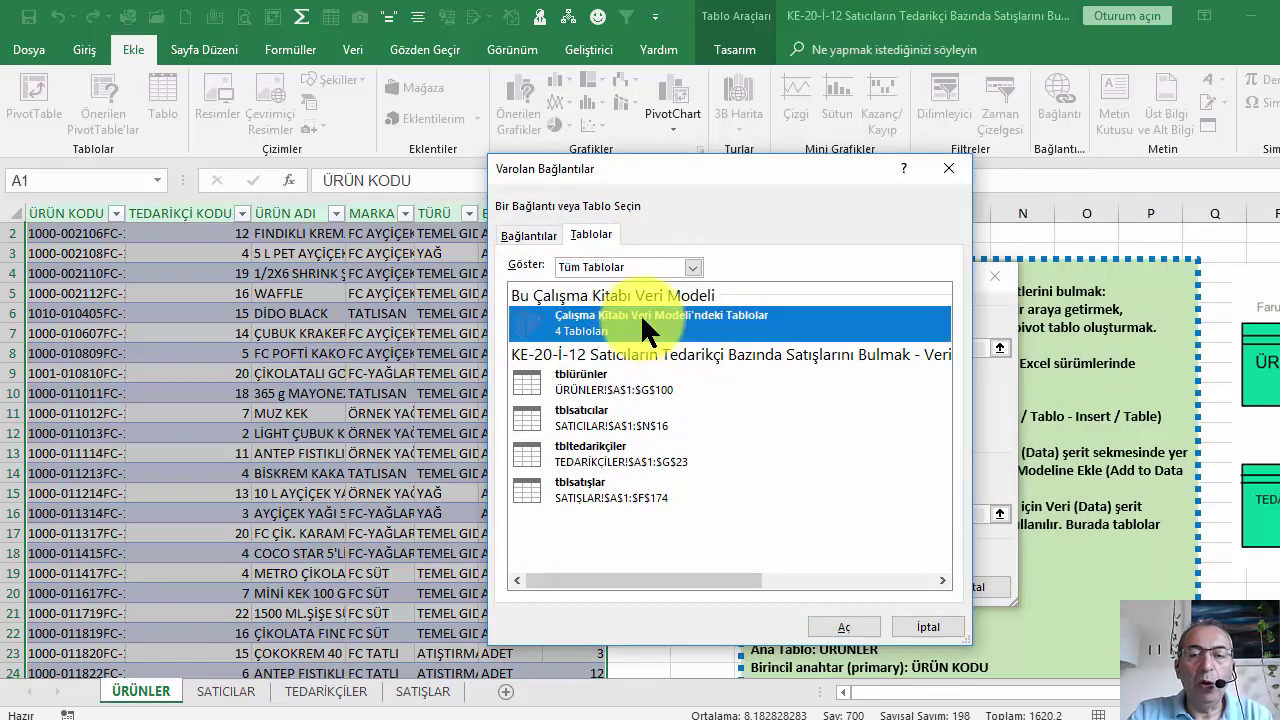
{"action": "left_click", "coordinate": [840, 627]}
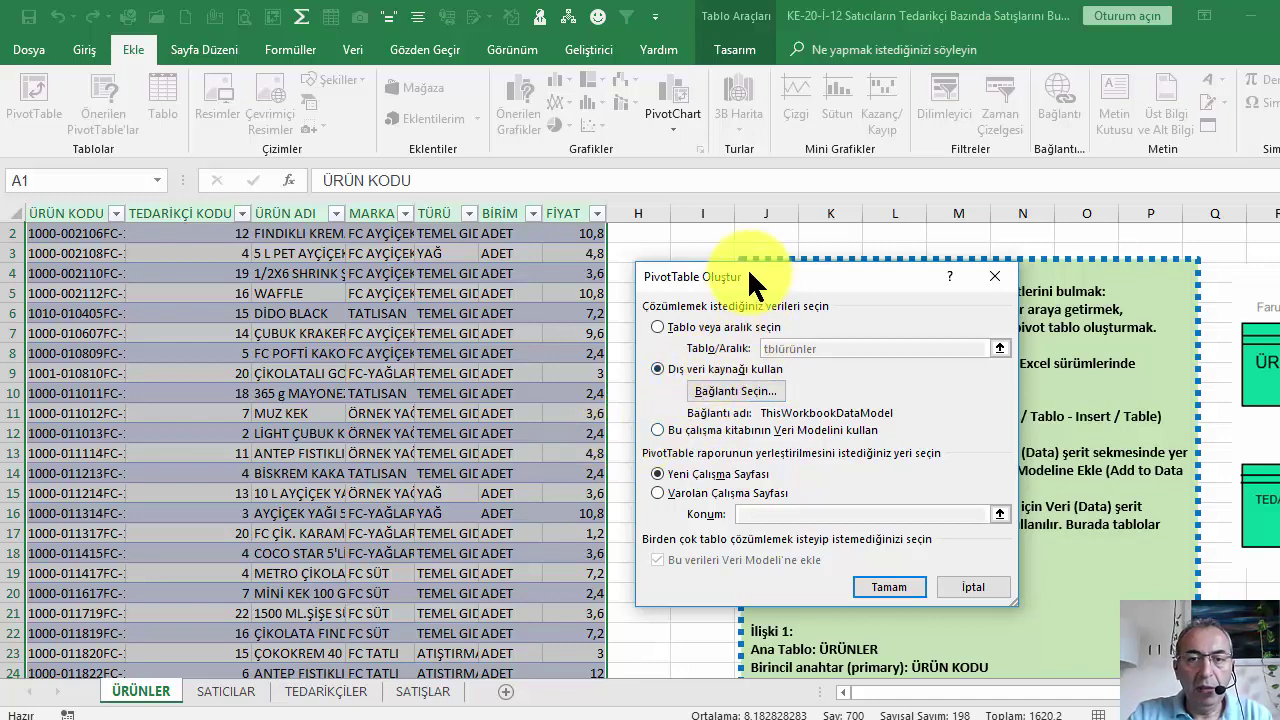
{"action": "left_click", "coordinate": [894, 584]}
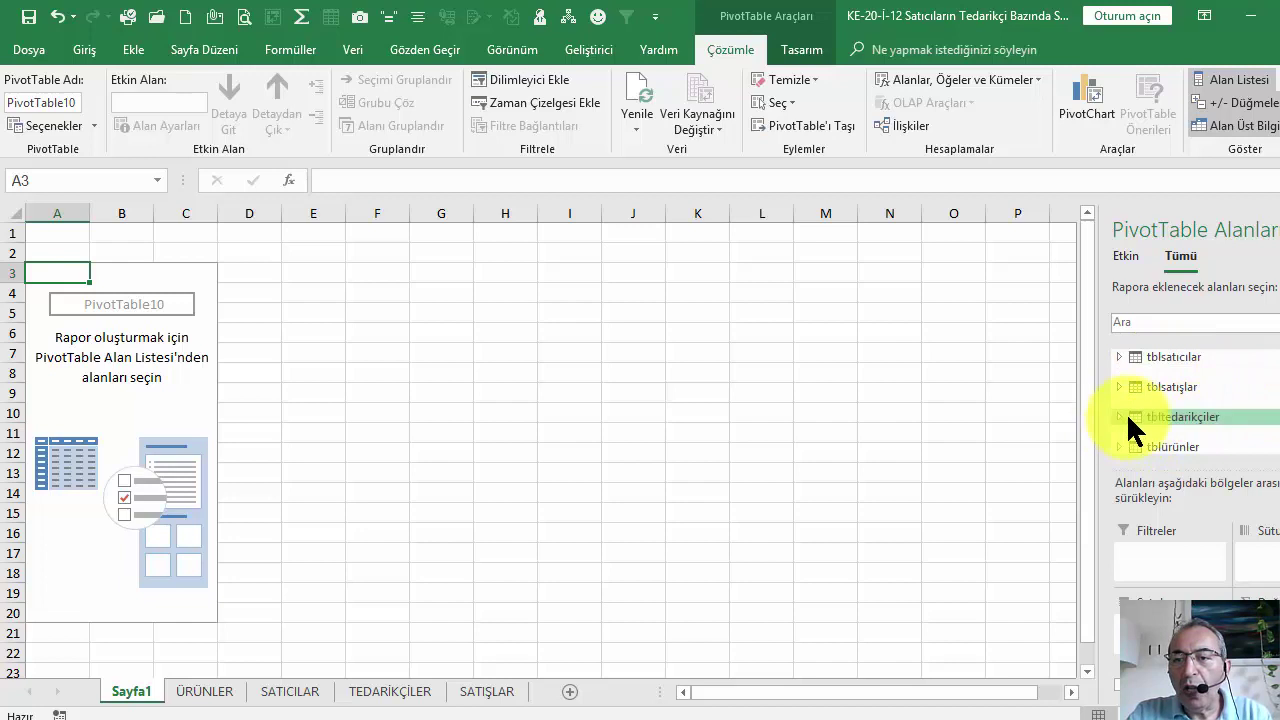
Step: Put tbltedarikçiler's ÜNVANI in Rows and tblsatıcılar's Adı Soyadı in Columns
{"action": "left_click", "coordinate": [1129, 424]}
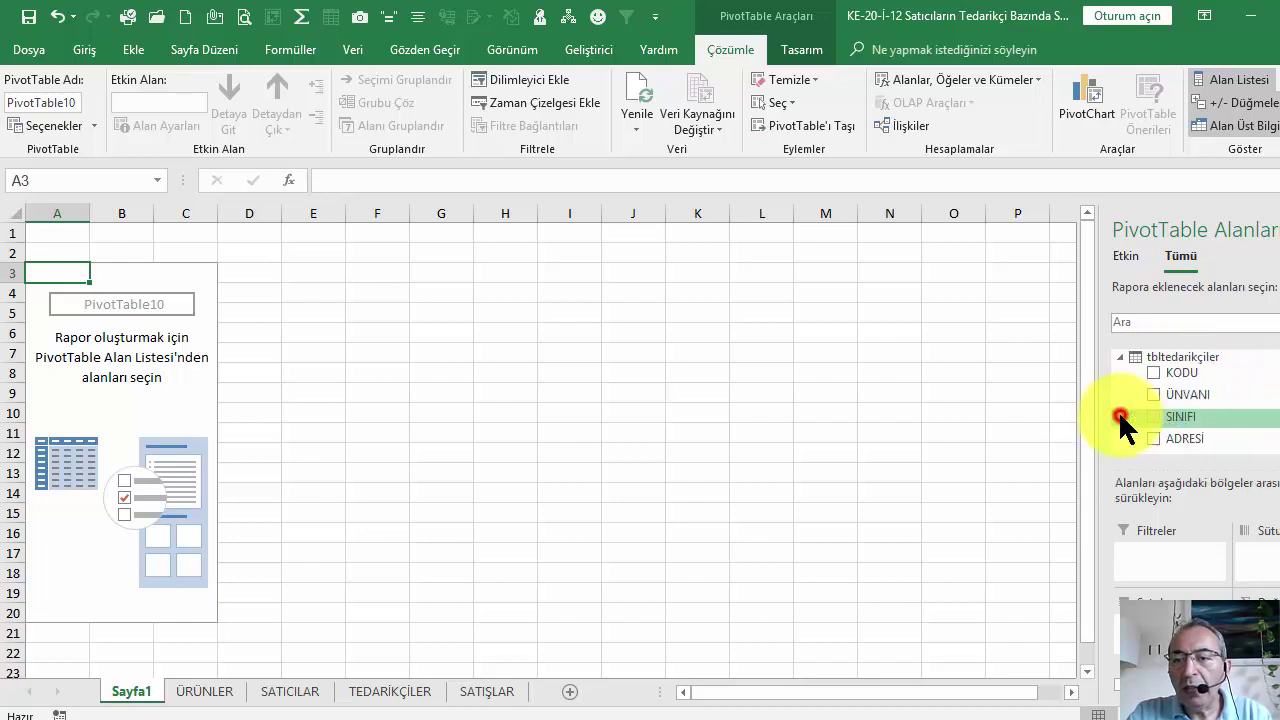
{"action": "left_click", "coordinate": [1206, 396]}
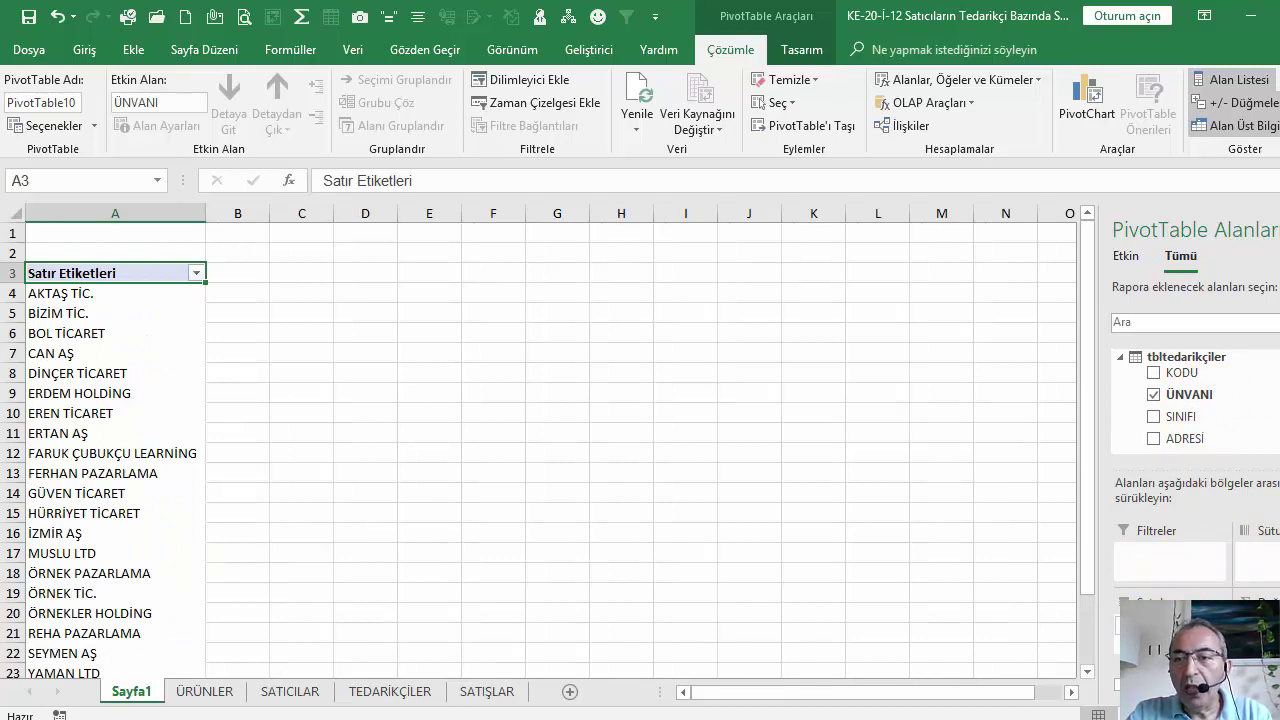
{"action": "scroll", "coordinate": [1190, 400], "scroll_direction": "down", "scroll_amount": 3}
{"action": "scroll", "coordinate": [1190, 400], "scroll_direction": "up", "scroll_amount": 3}
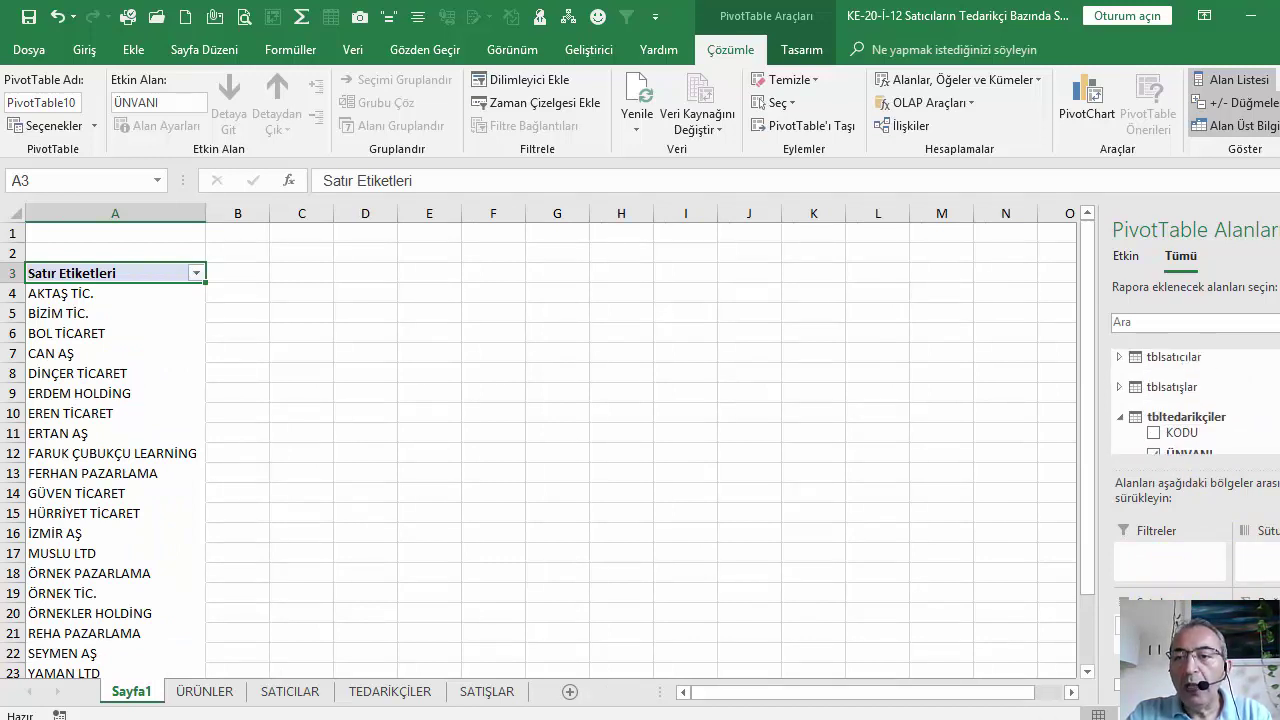
{"action": "left_click", "coordinate": [1119, 356]}
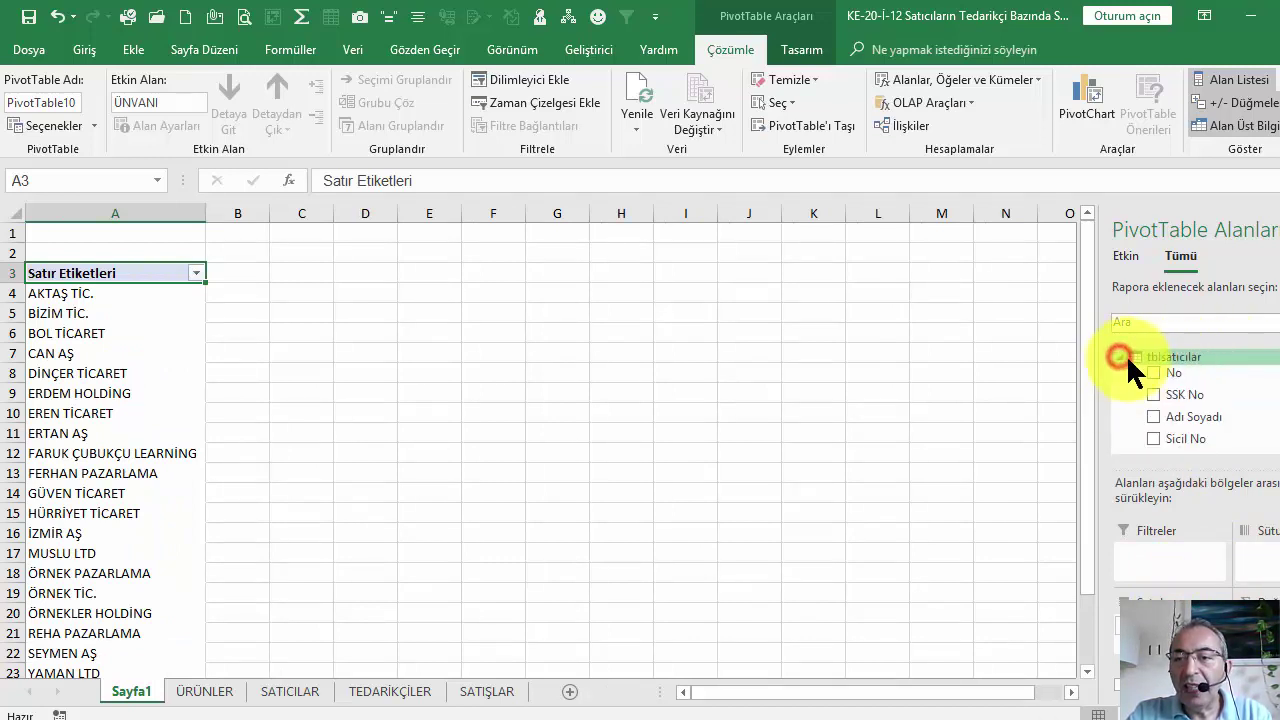
{"action": "left_click_drag", "start_coordinate": [1237, 420], "coordinate": [1252, 556]}
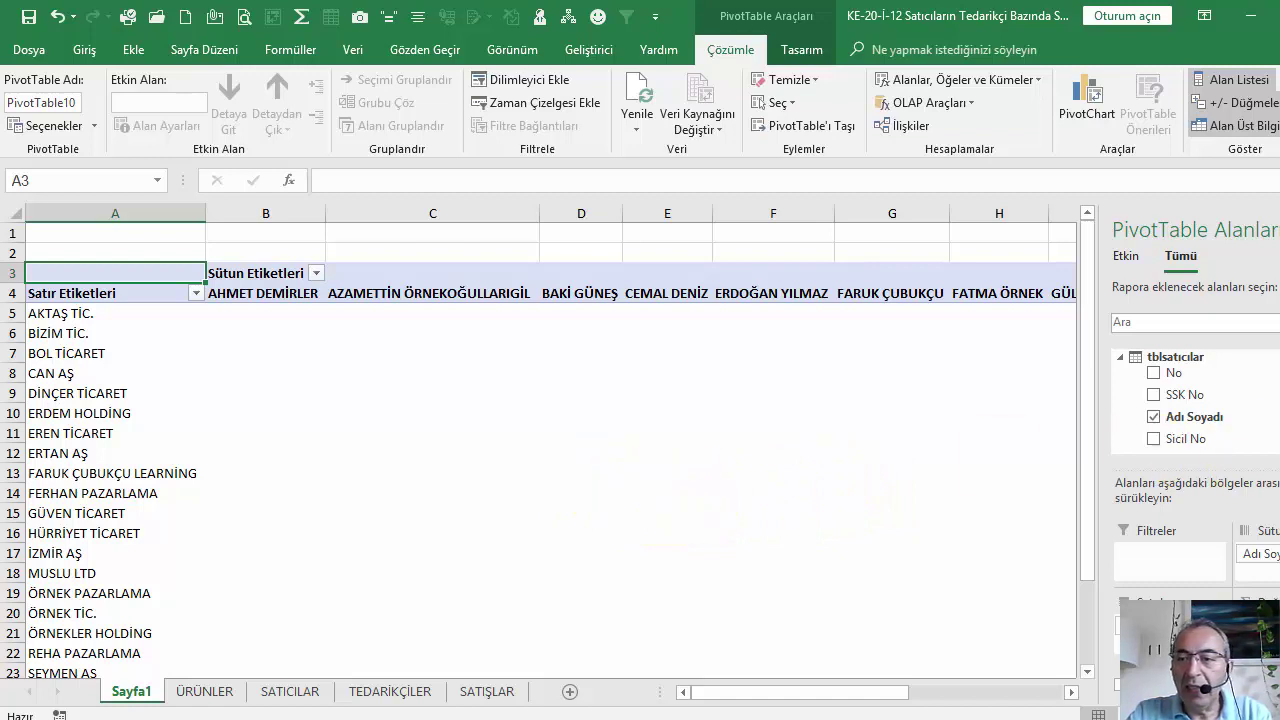
Step: Add MİKTAR to the Values area to total sales quantity
{"action": "scroll", "coordinate": [1190, 400], "scroll_direction": "down", "scroll_amount": 2}
{"action": "scroll", "coordinate": [1190, 400], "scroll_direction": "down", "scroll_amount": 2}
{"action": "scroll", "coordinate": [1190, 400], "scroll_direction": "down", "scroll_amount": 2}
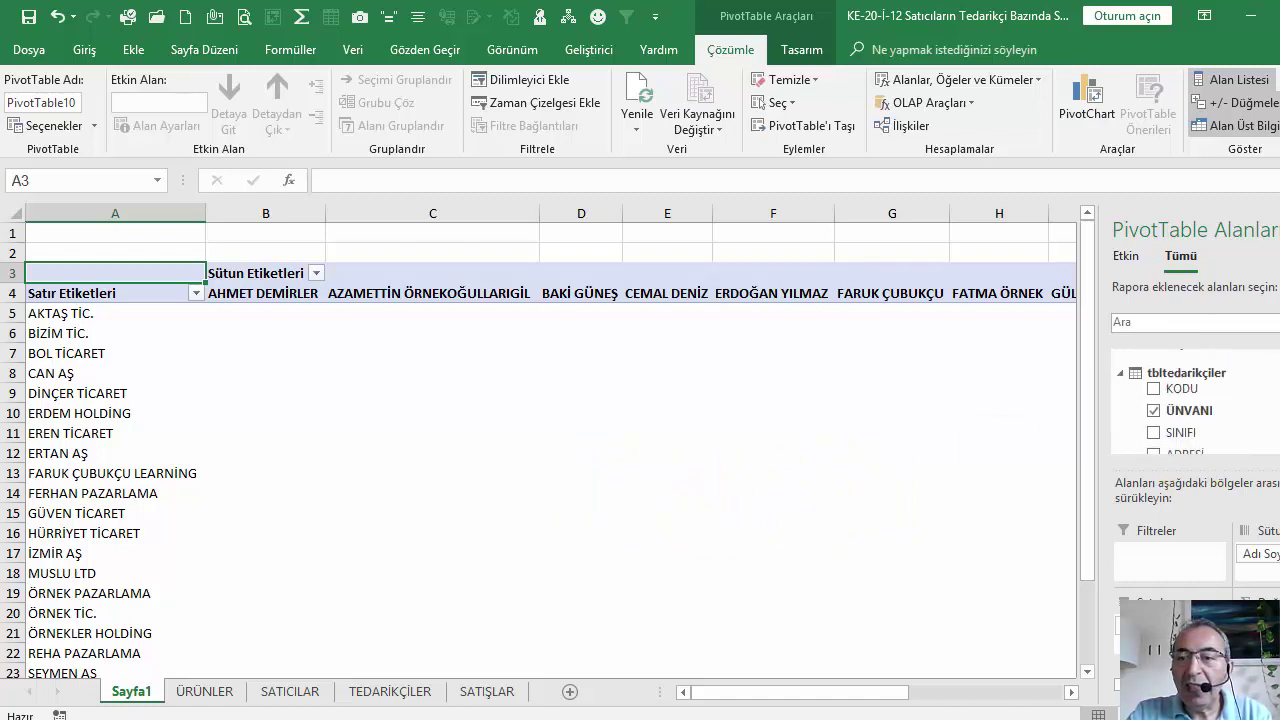
{"action": "scroll", "coordinate": [1190, 400], "scroll_direction": "down", "scroll_amount": 2}
{"action": "scroll", "coordinate": [1140, 385], "scroll_direction": "up", "scroll_amount": 1}
{"action": "scroll", "coordinate": [1140, 385], "scroll_direction": "up", "scroll_amount": 2}
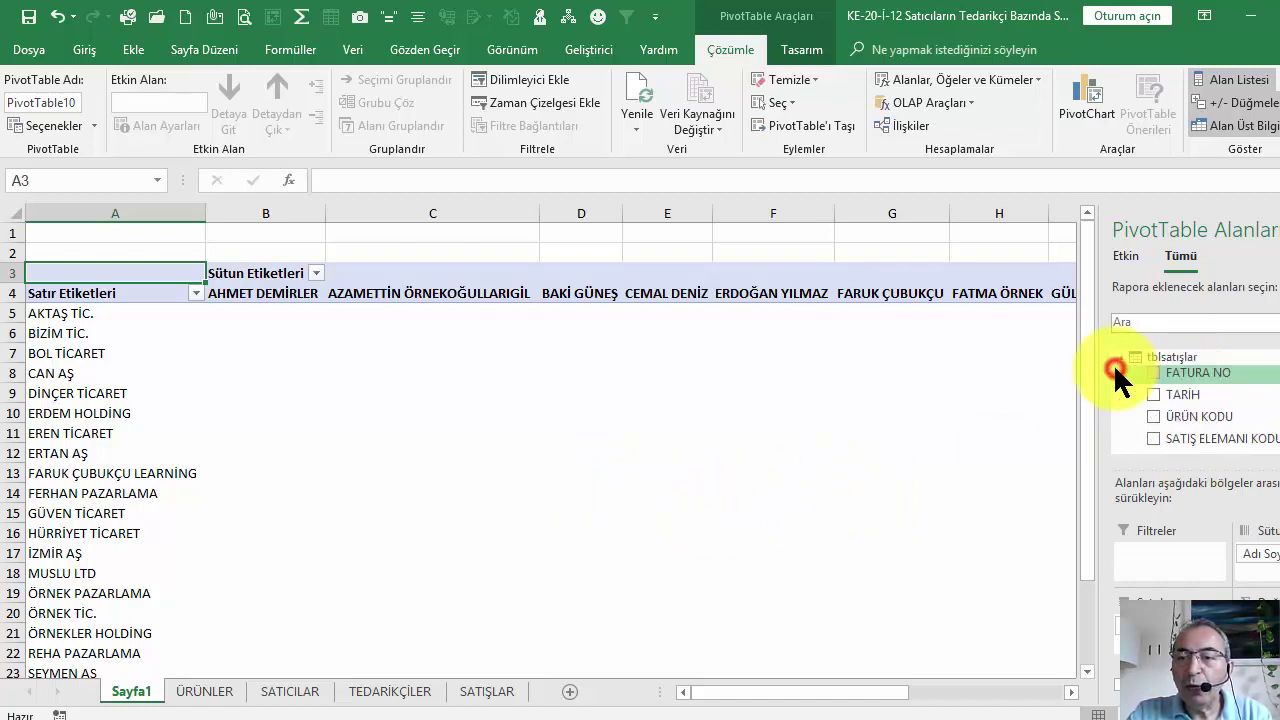
{"action": "scroll", "coordinate": [1120, 366], "scroll_direction": "up", "scroll_amount": 1}
{"action": "scroll", "coordinate": [1190, 400], "scroll_direction": "down", "scroll_amount": 3}
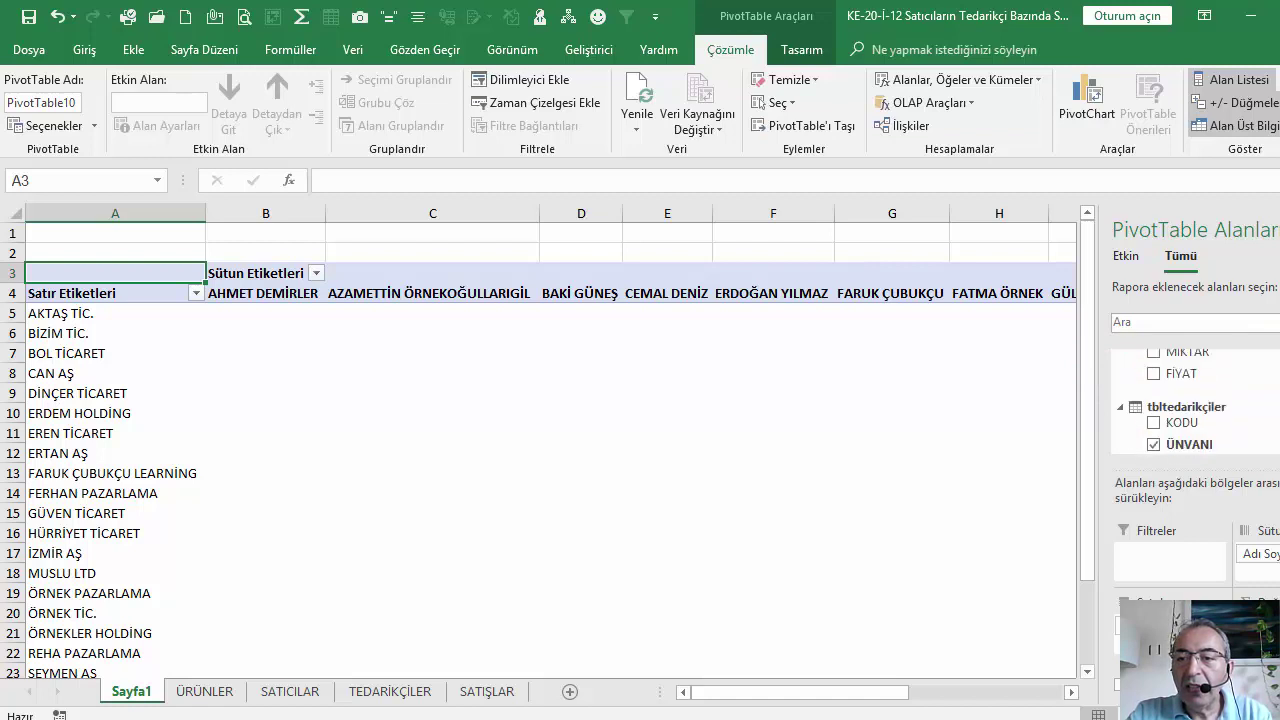
{"action": "mouse_move", "coordinate": [1196, 357]}
{"action": "left_mouse_down"}
{"action": "mouse_move", "coordinate": [1278, 598]}
{"action": "mouse_move", "coordinate": [1260, 640]}
{"action": "left_mouse_up"}
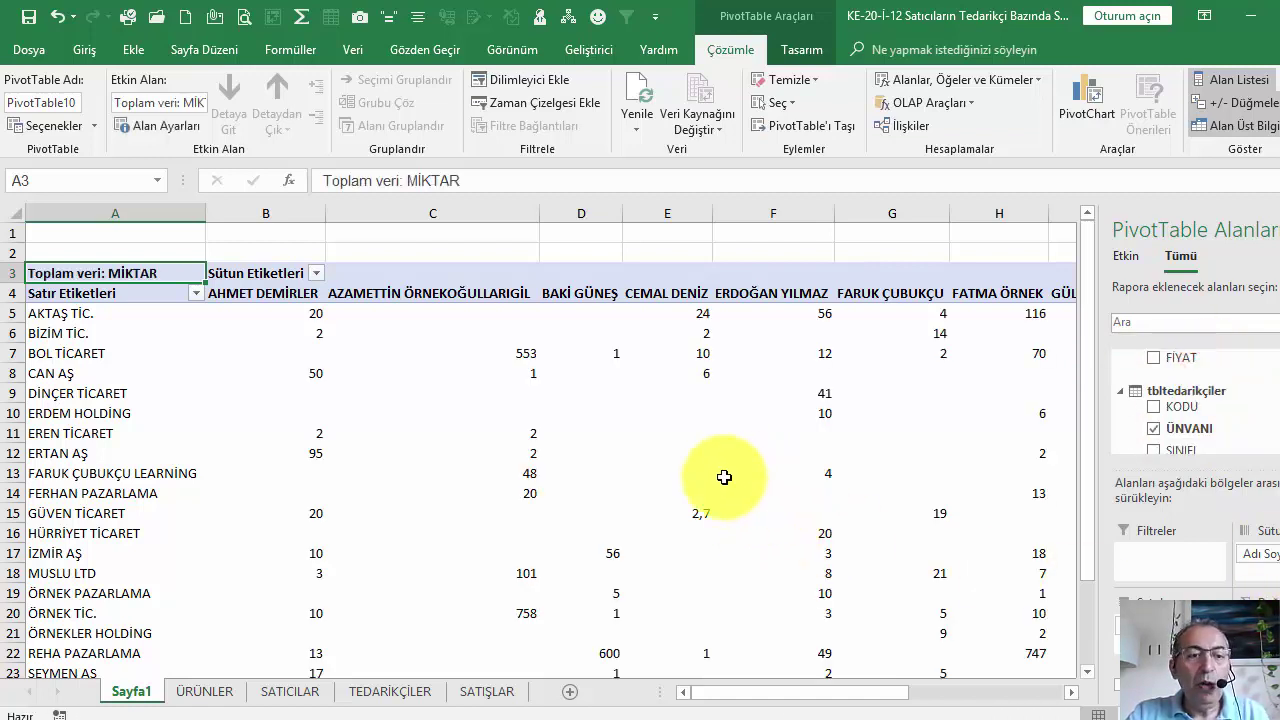
Step: Widen the PivotTable Fields pane
{"action": "scroll", "coordinate": [535, 472], "scroll_direction": "down", "scroll_amount": 1}
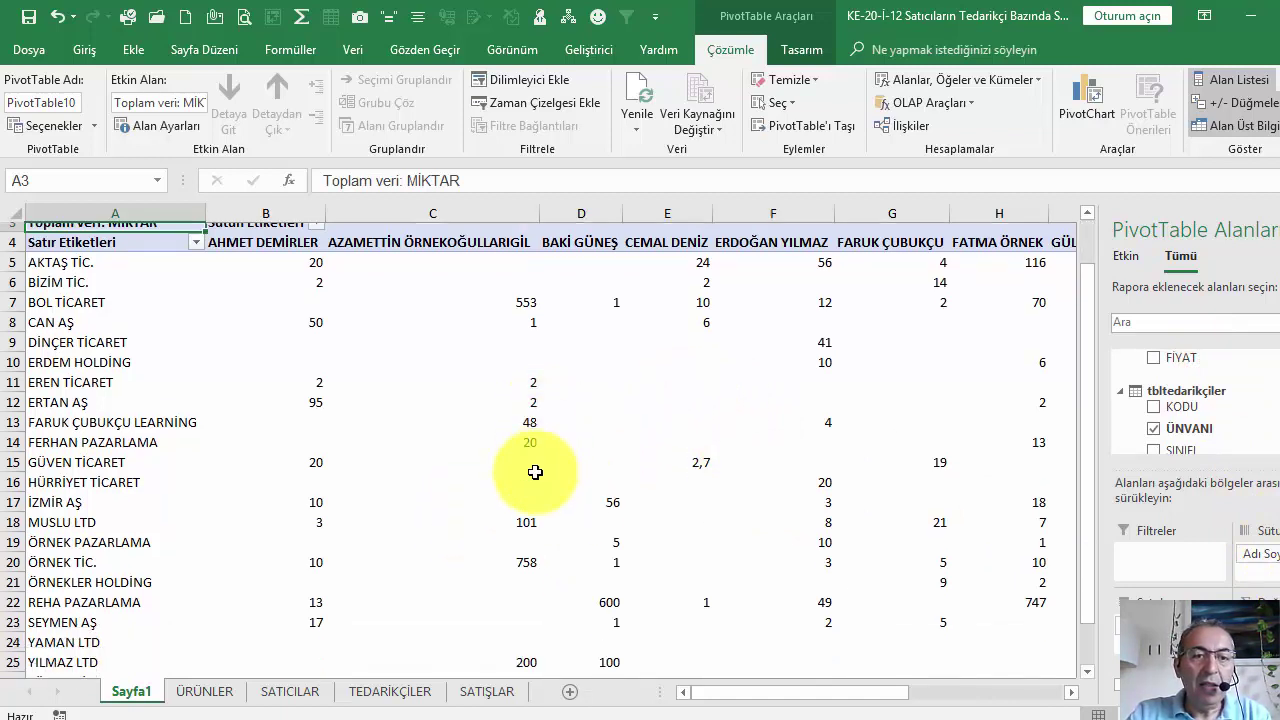
{"action": "scroll", "coordinate": [535, 472], "scroll_direction": "down", "scroll_amount": 2}
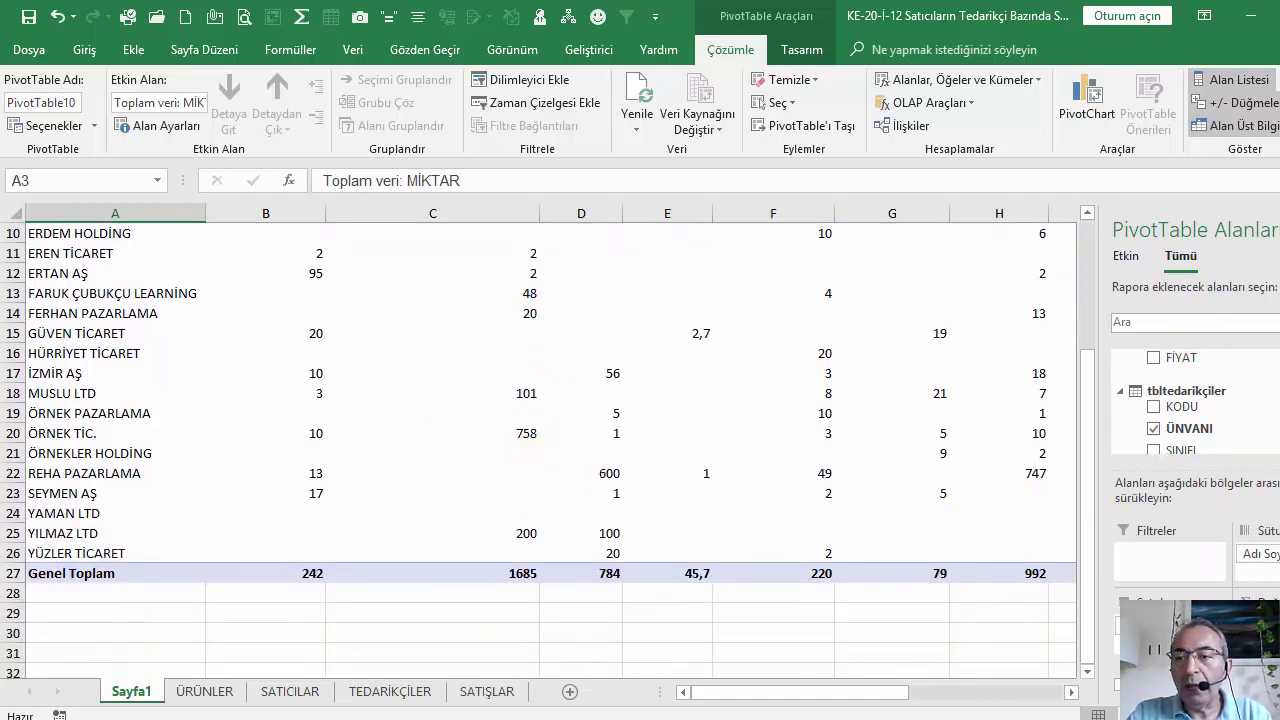
{"action": "scroll", "coordinate": [1110, 420], "scroll_direction": "up", "scroll_amount": 3}
{"action": "left_click_drag", "start_coordinate": [1098, 411], "coordinate": [978, 411]}
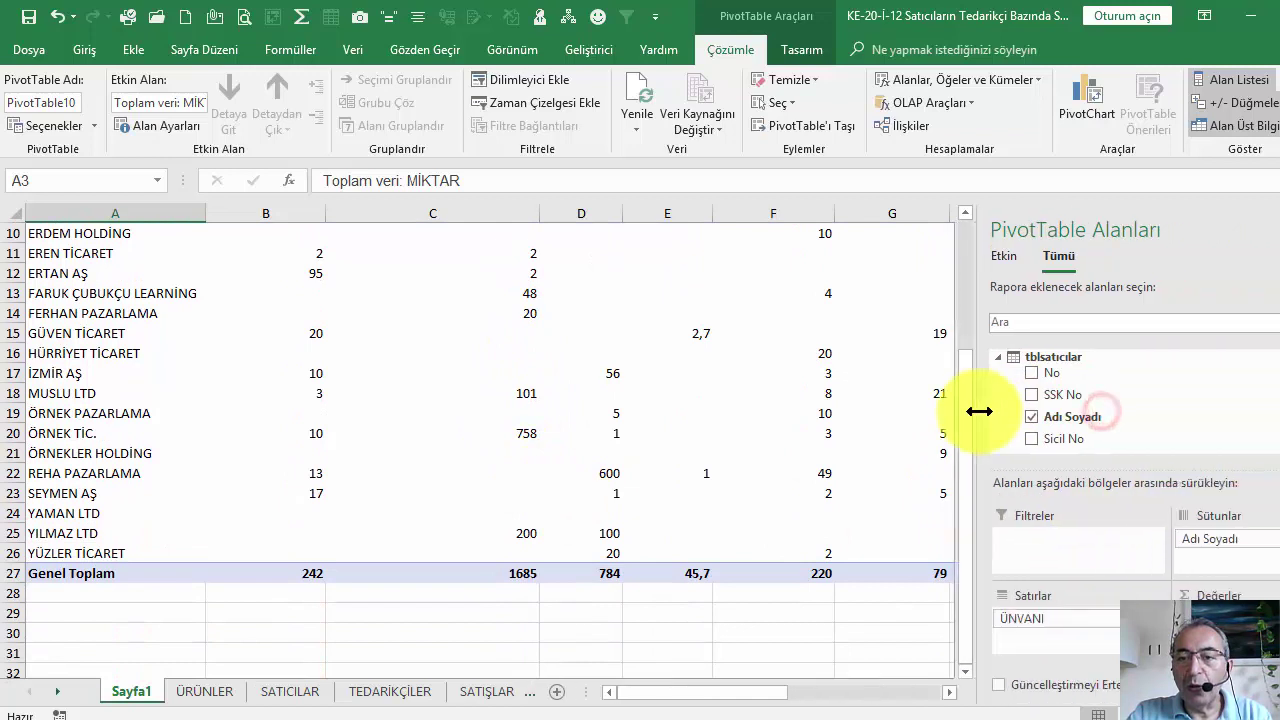
{"action": "scroll", "coordinate": [1110, 400], "scroll_direction": "down", "scroll_amount": 3}
{"action": "scroll", "coordinate": [1110, 400], "scroll_direction": "up", "scroll_amount": 3}
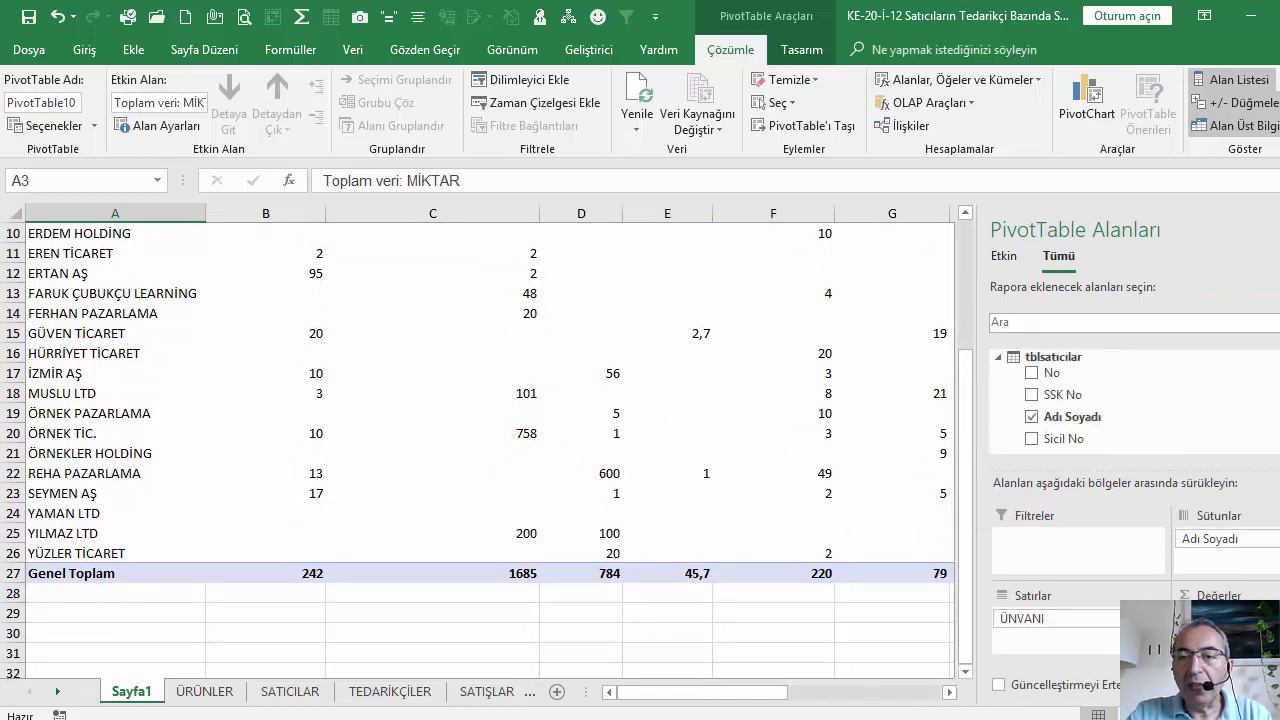
{"action": "scroll", "coordinate": [1110, 400], "scroll_direction": "down", "scroll_amount": 2}
{"action": "scroll", "coordinate": [1110, 400], "scroll_direction": "down", "scroll_amount": 1}
{"action": "scroll", "coordinate": [1110, 400], "scroll_direction": "up", "scroll_amount": 2}
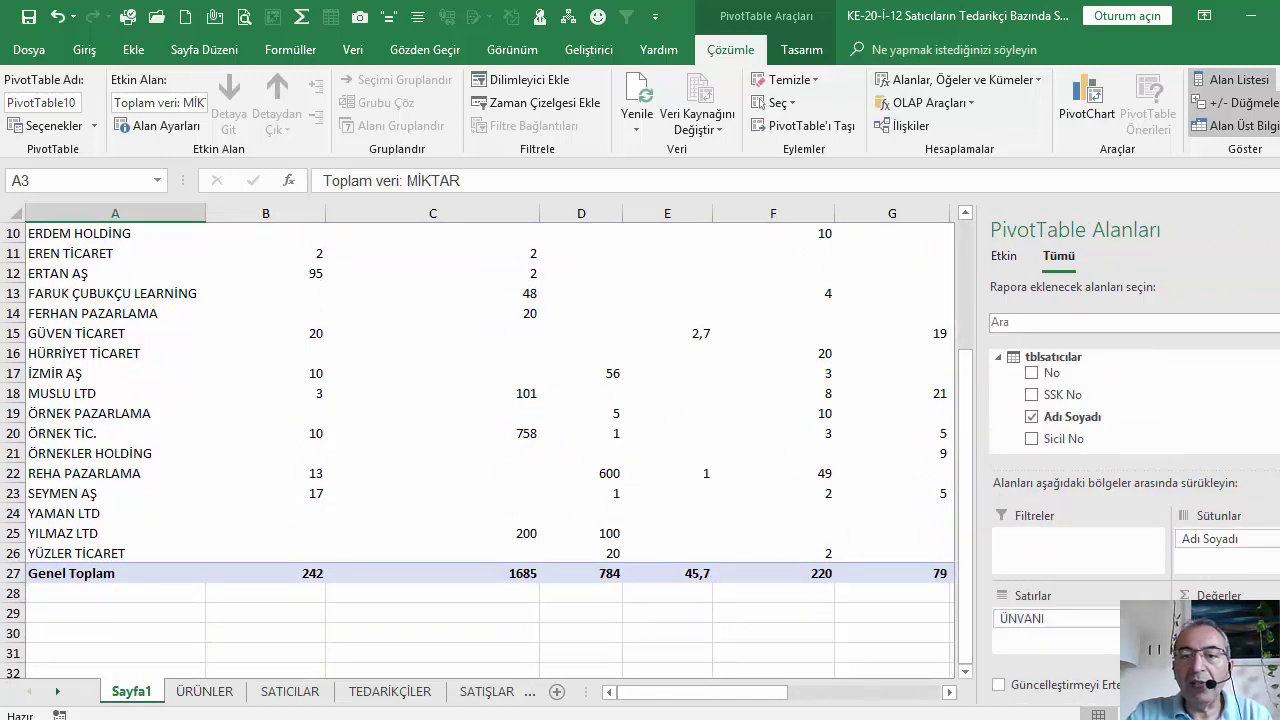
{"action": "left_click", "coordinate": [765, 372]}
{"action": "scroll", "coordinate": [771, 380], "scroll_direction": "up", "scroll_amount": 3}
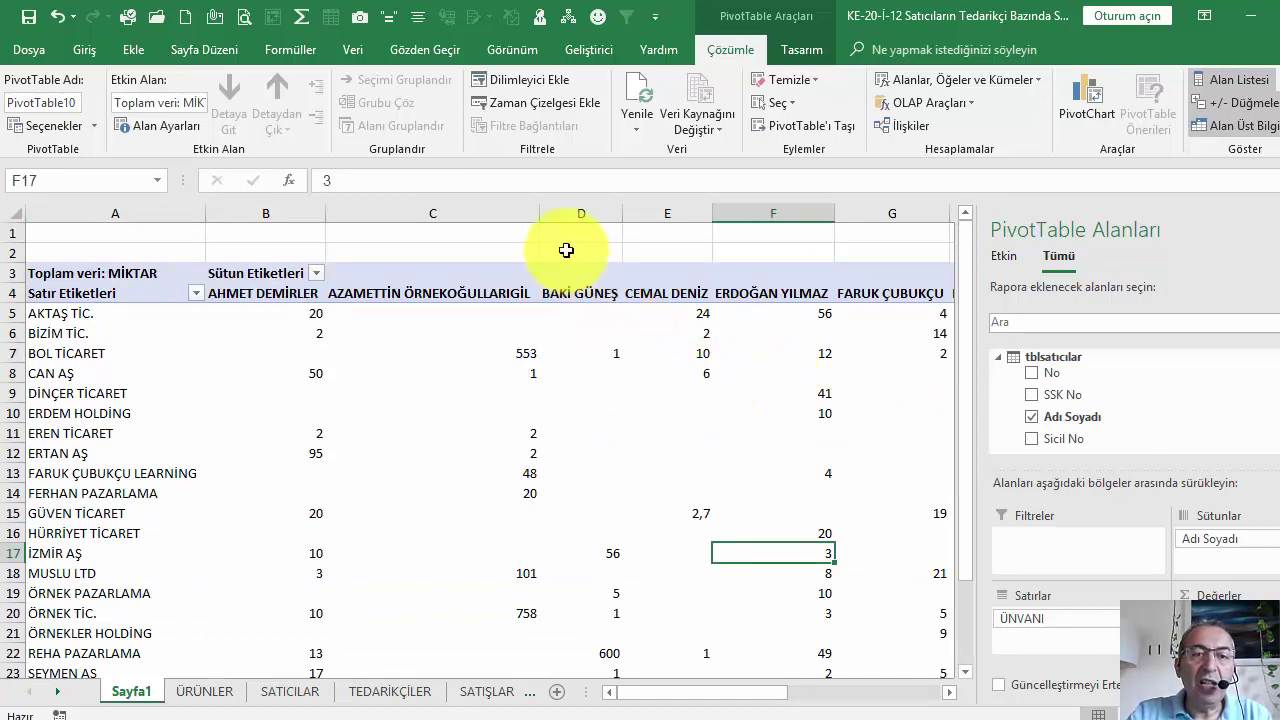
{"action": "left_click_drag", "start_coordinate": [541, 214], "coordinate": [524, 216]}
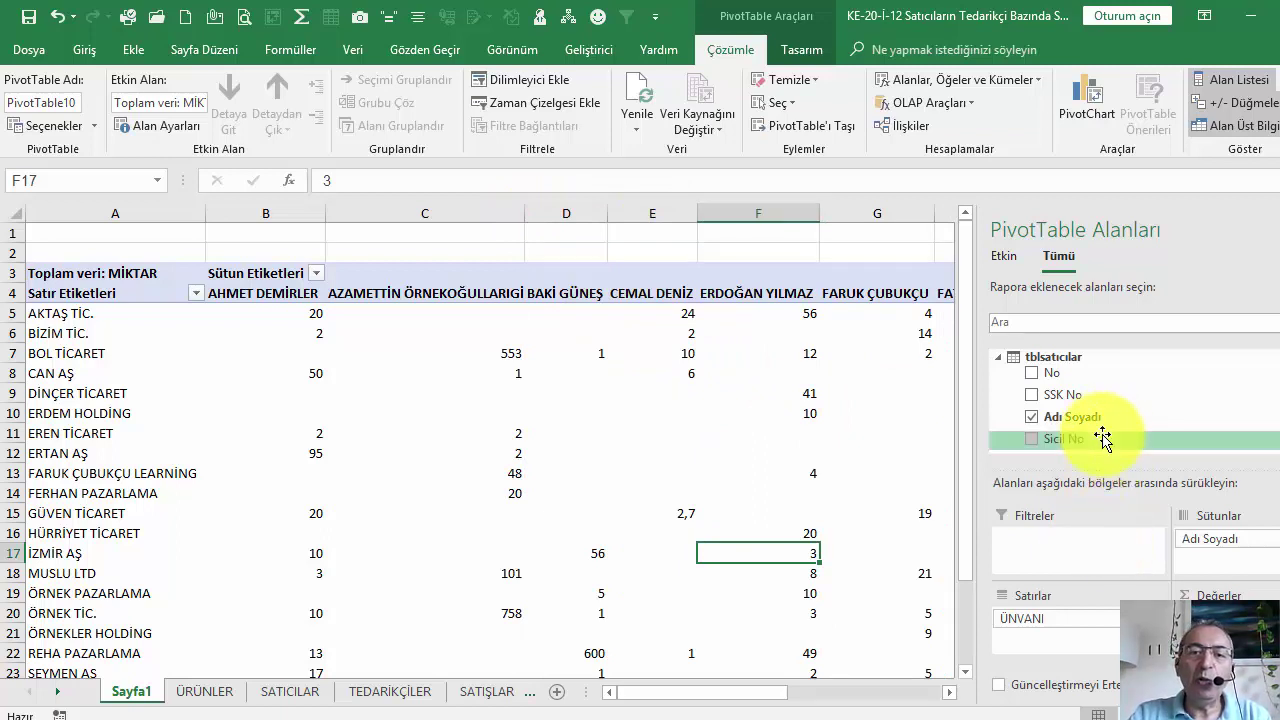
{"action": "left_click_drag", "start_coordinate": [527, 214], "coordinate": [491, 214]}
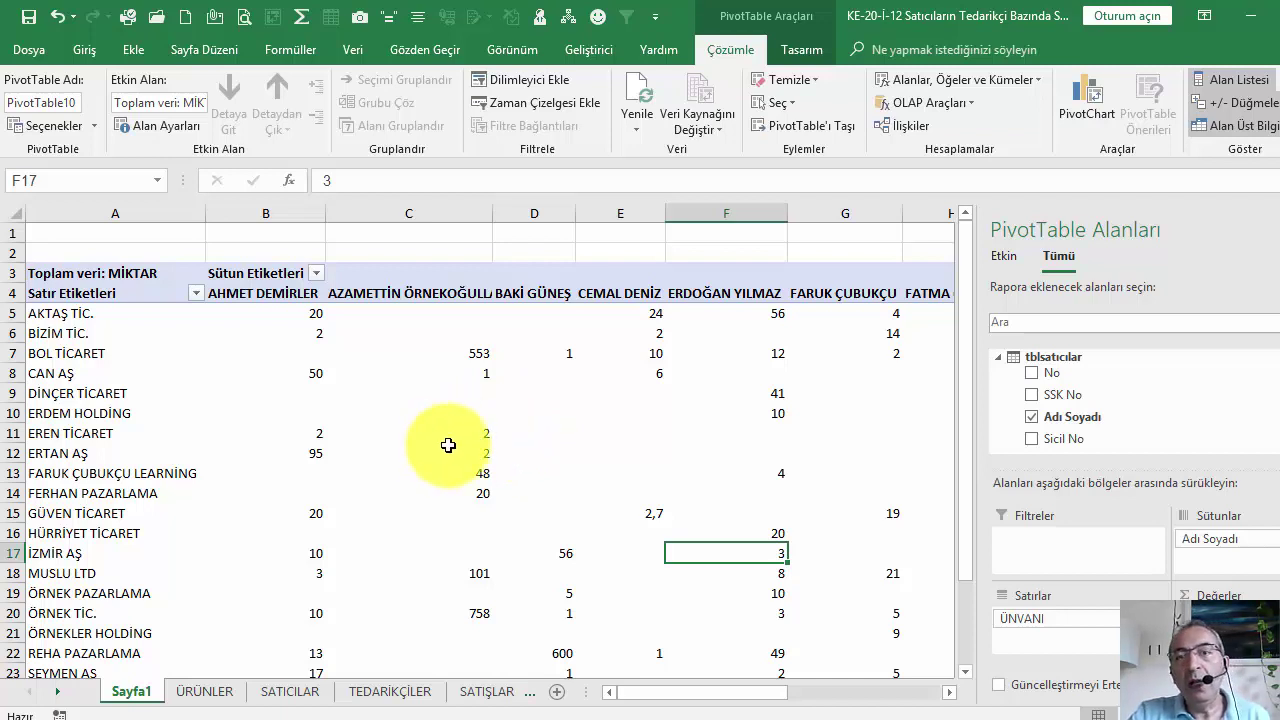
{"action": "left_click", "coordinate": [440, 353]}
{"action": "left_click", "coordinate": [427, 316]}
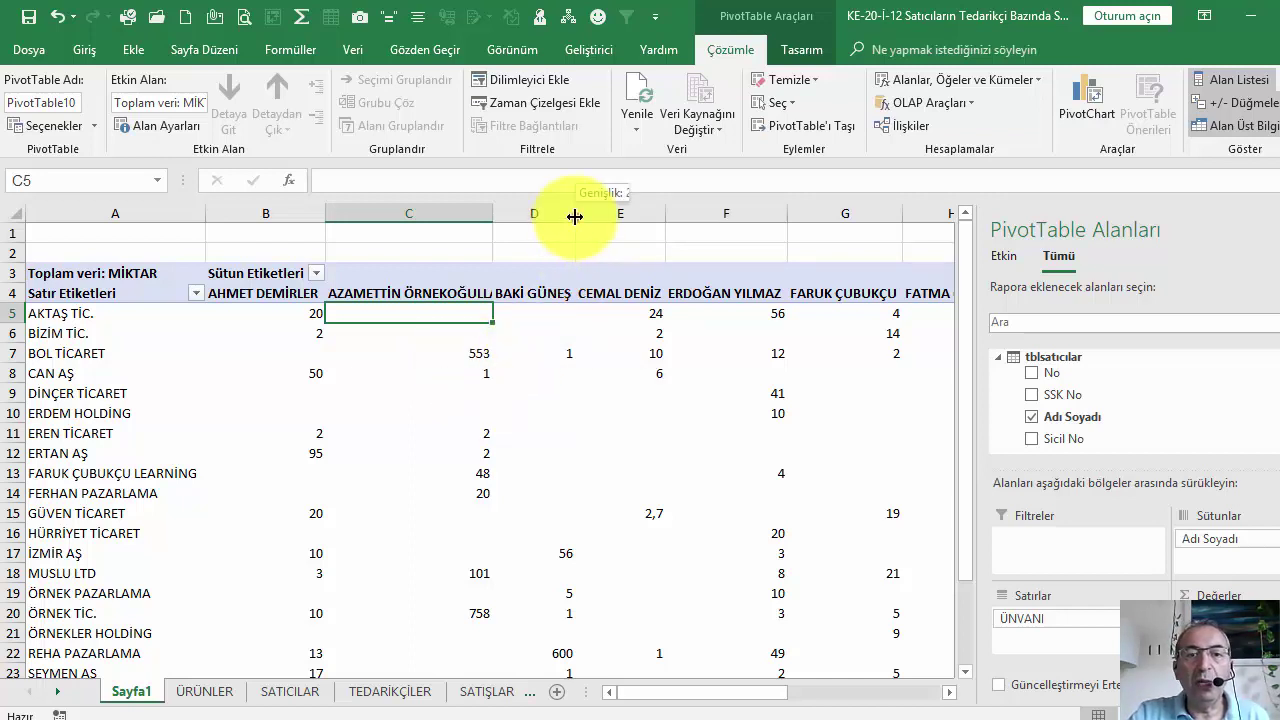
{"action": "left_click_drag", "start_coordinate": [575, 213], "coordinate": [602, 213]}
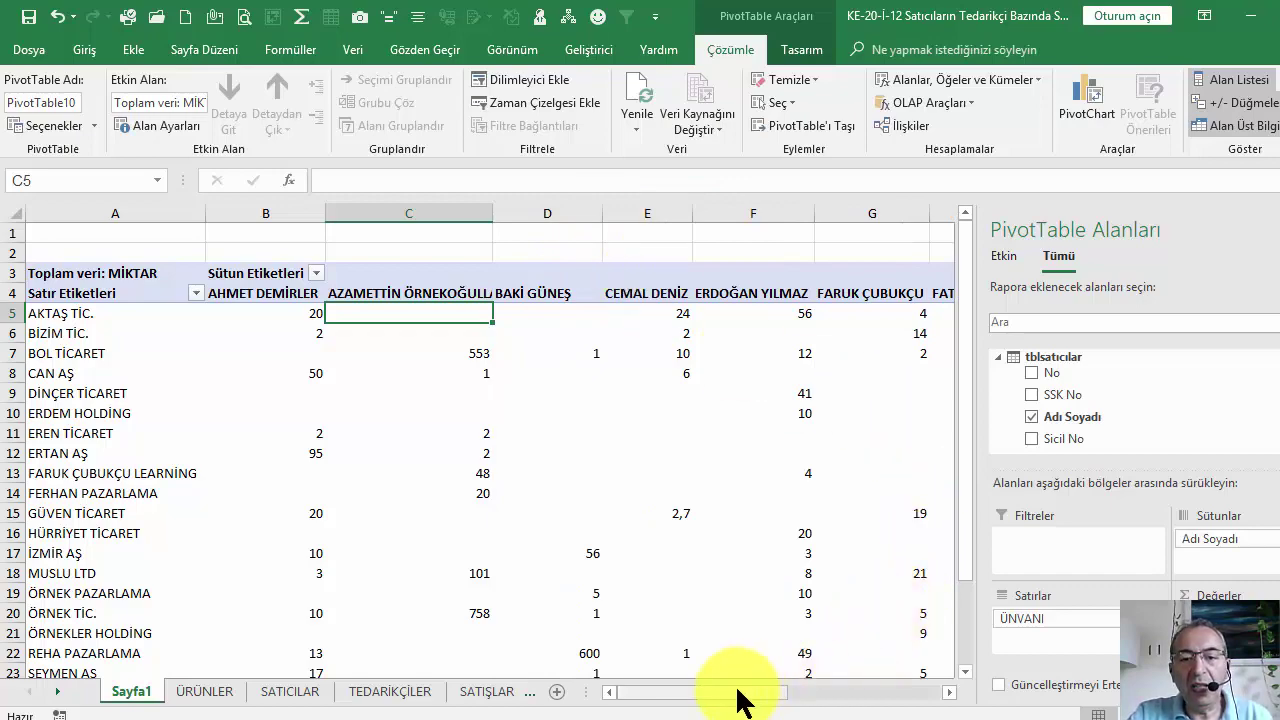
Step: Glance at the ÜRÜNLER sheet, then return to the Sayfa1 pivot sheet
{"action": "left_click", "coordinate": [205, 691]}
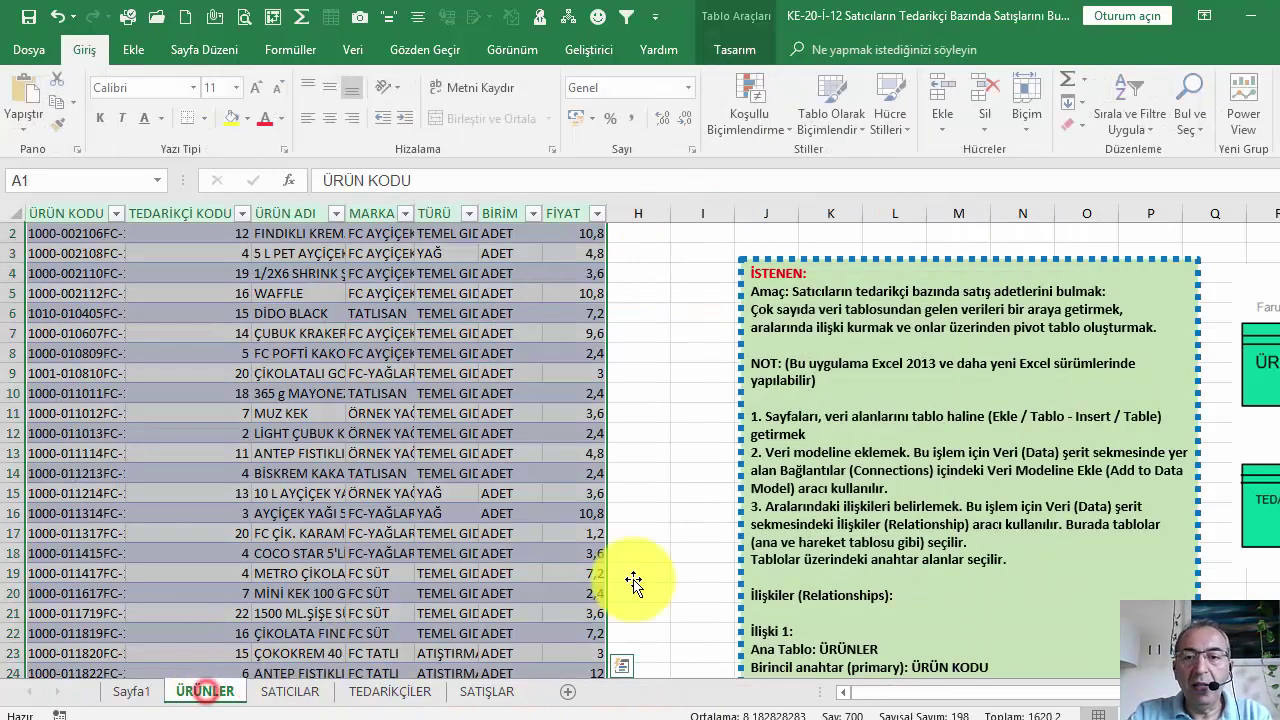
{"action": "left_click_drag", "start_coordinate": [1036, 690], "coordinate": [729, 660]}
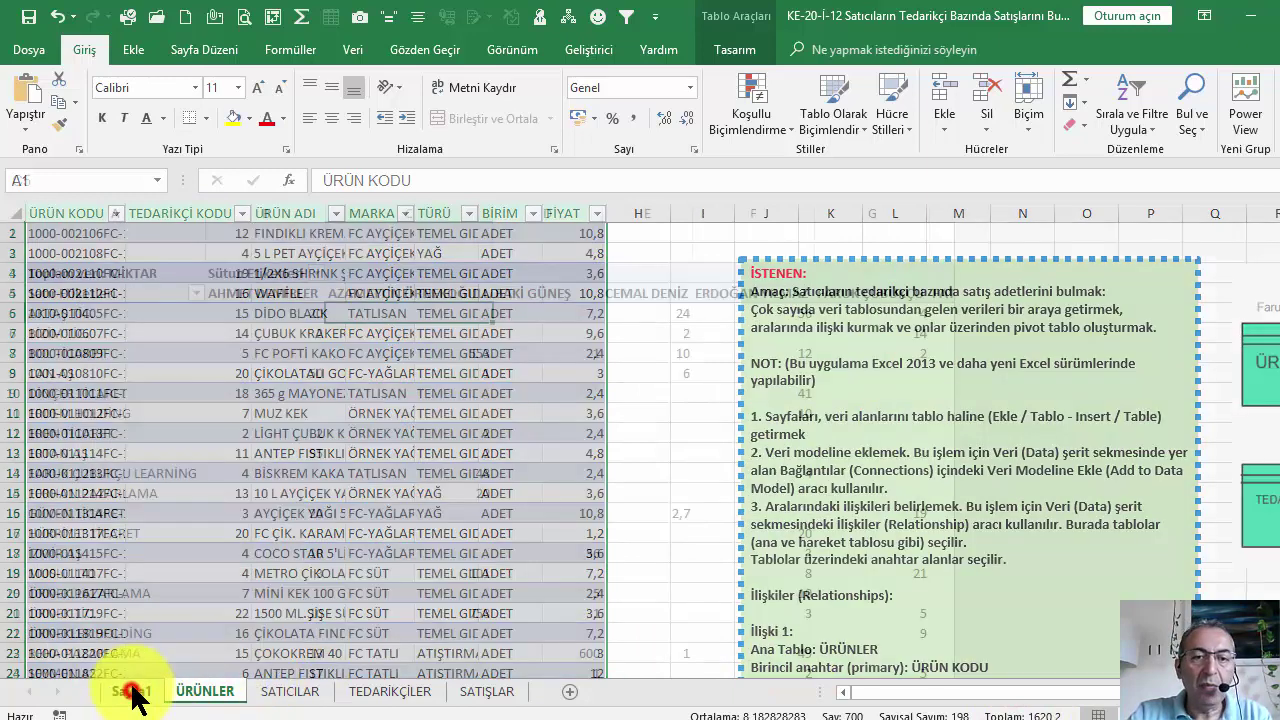
{"action": "left_click", "coordinate": [129, 691]}
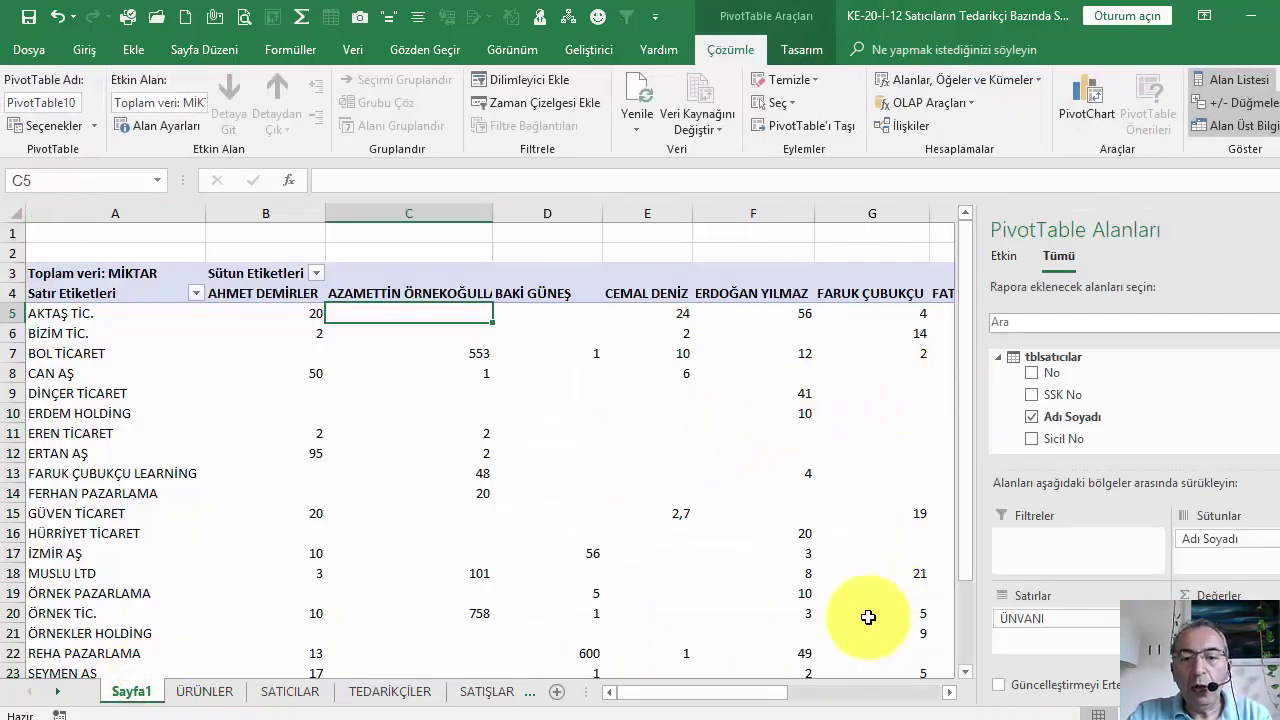
{"action": "left_click_drag", "start_coordinate": [735, 703], "coordinate": [495, 660]}
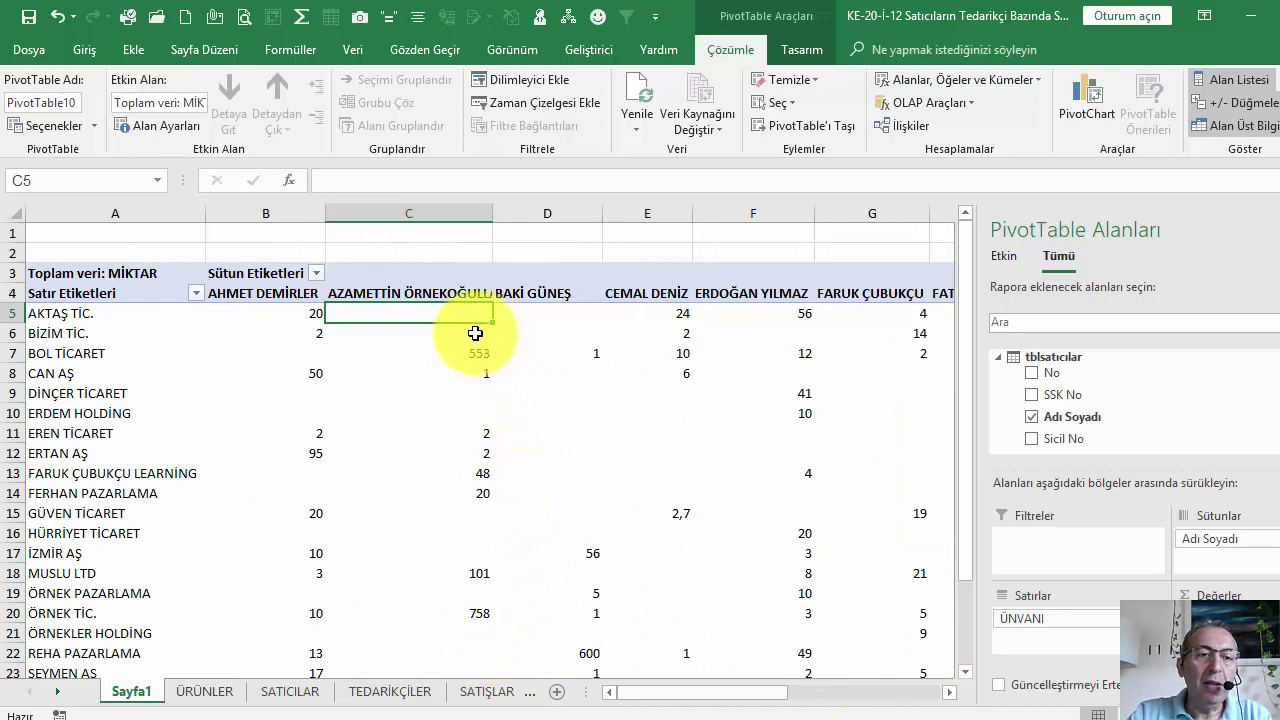
Step: Inspect pivot cells B4, A8, B5, D18 and C5 to check the quantity values
{"action": "scroll", "coordinate": [414, 366], "scroll_direction": "down", "scroll_amount": 2, "text": "ctrl"}
{"action": "scroll", "coordinate": [415, 371], "scroll_direction": "down", "scroll_amount": 1, "text": "ctrl"}
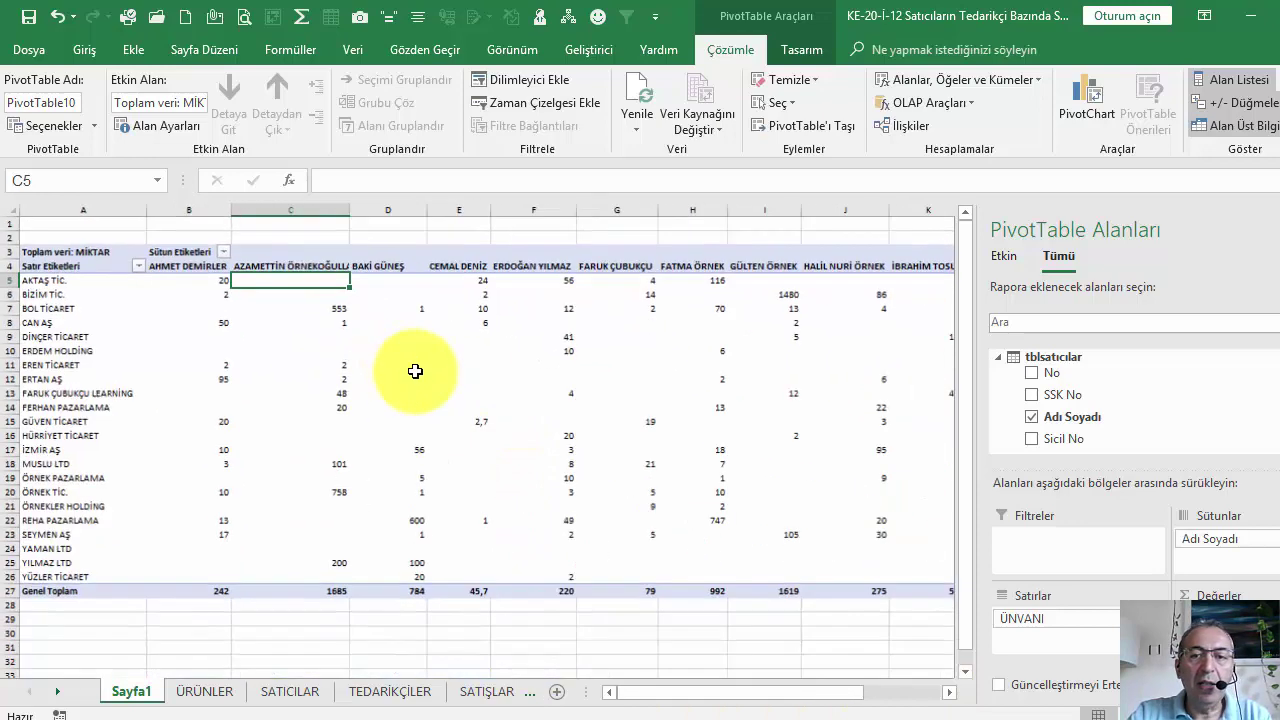
{"action": "left_click", "coordinate": [220, 267]}
{"action": "left_click", "coordinate": [80, 320]}
{"action": "left_click", "coordinate": [197, 279]}
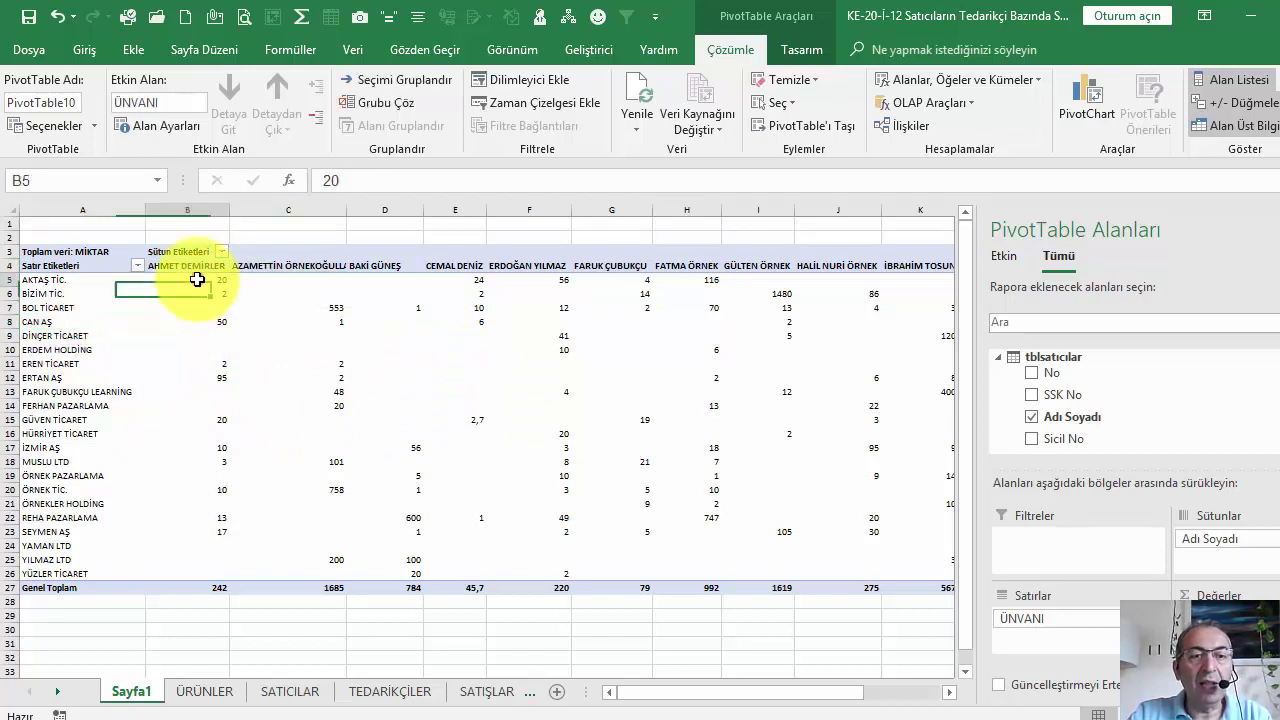
{"action": "mouse_move", "coordinate": [762, 691]}
{"action": "left_mouse_down"}
{"action": "mouse_move", "coordinate": [903, 703]}
{"action": "mouse_move", "coordinate": [737, 700]}
{"action": "left_mouse_up"}
{"action": "left_click", "coordinate": [378, 461]}
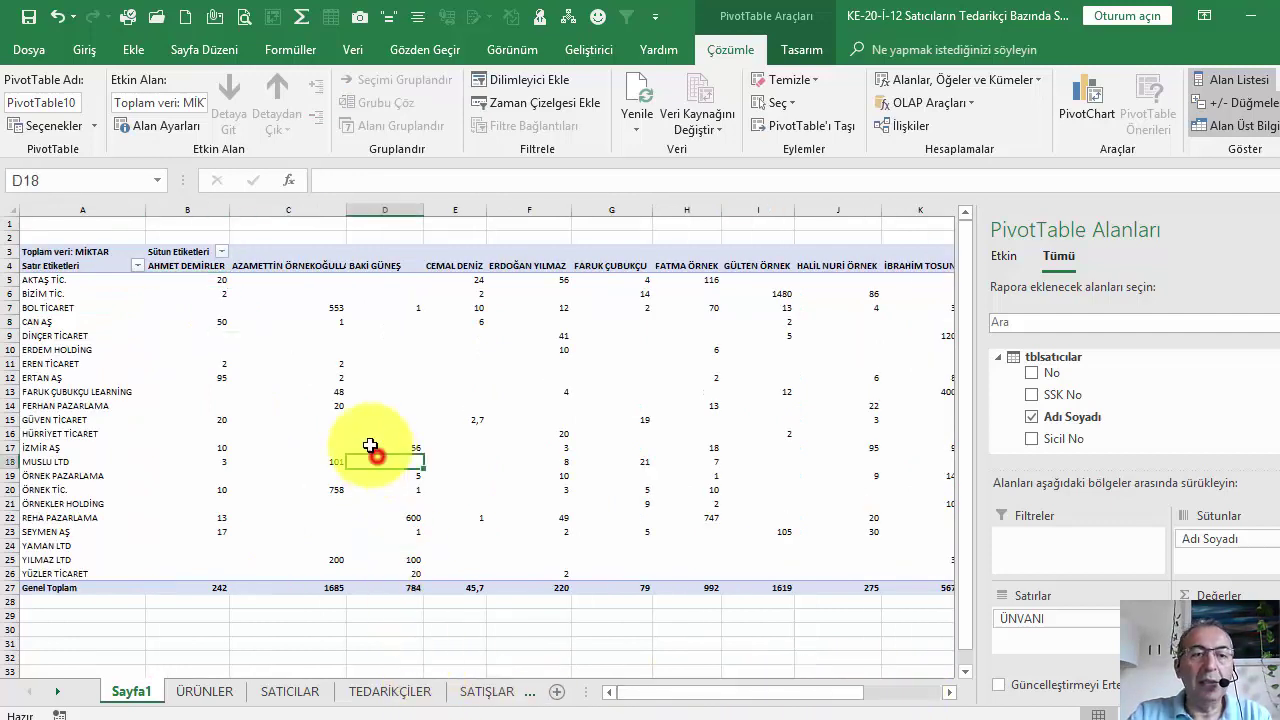
{"action": "left_click", "coordinate": [287, 282]}
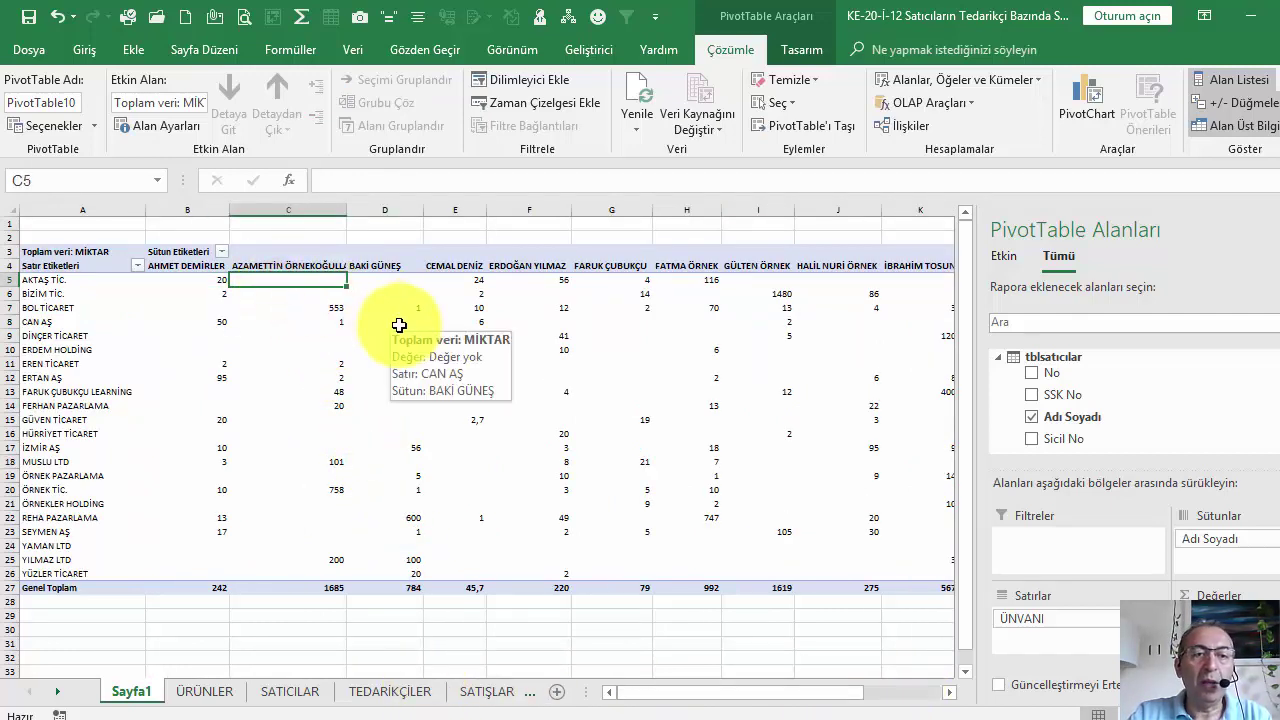